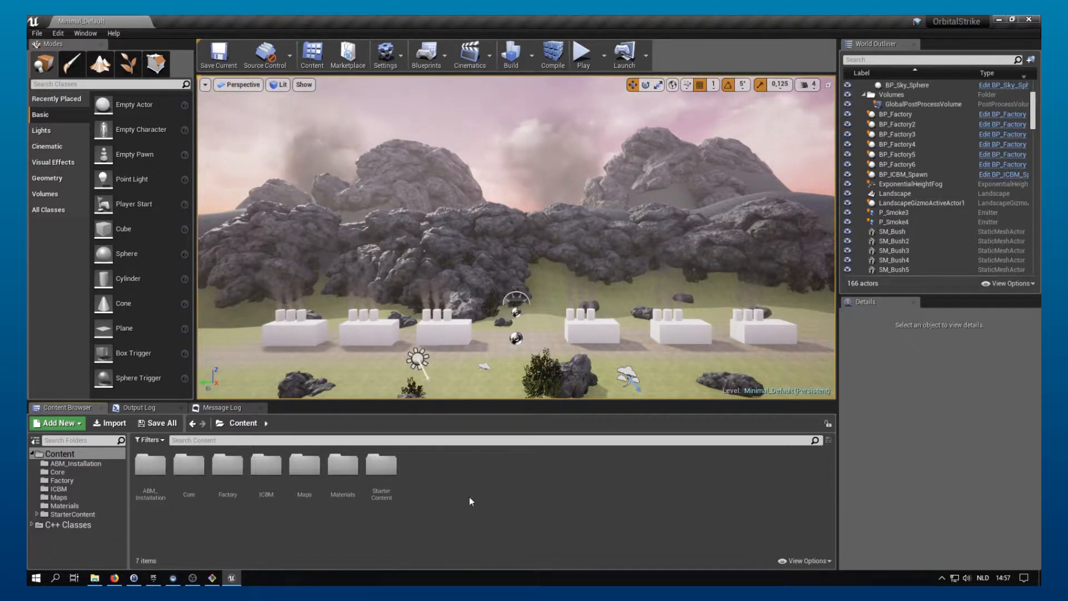
Open the BP_ICBM blueprint from the ICBM folder and examine the damage and overlap logic in its event graph.
double_click(262, 486)
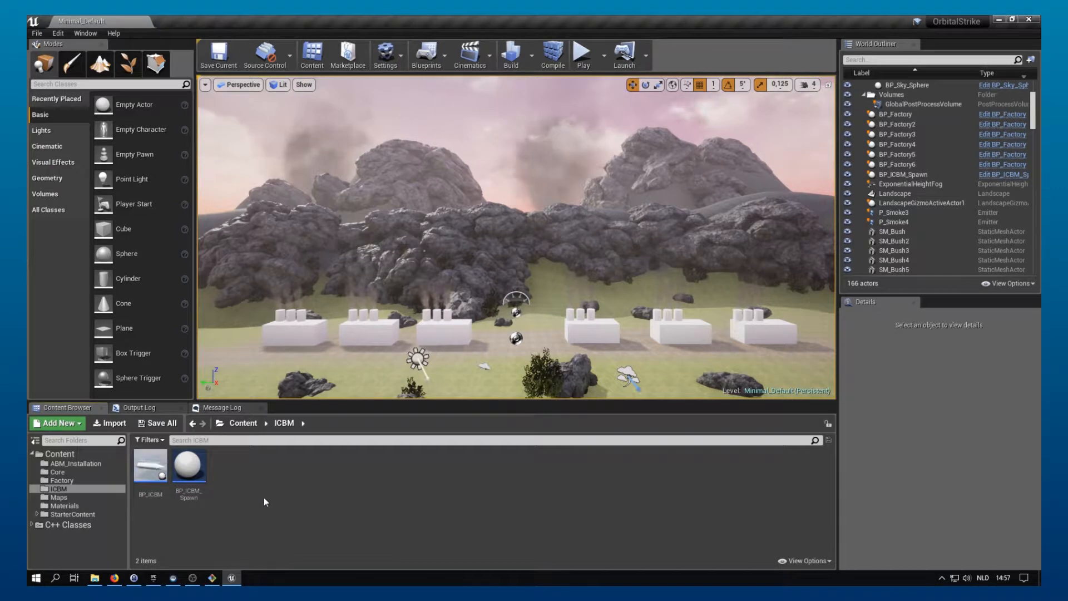
double_click(151, 466)
right_click_drag(572, 298, 435, 258)
scroll(434, 260, "up", 1)
right_click_drag(301, 244, 411, 296)
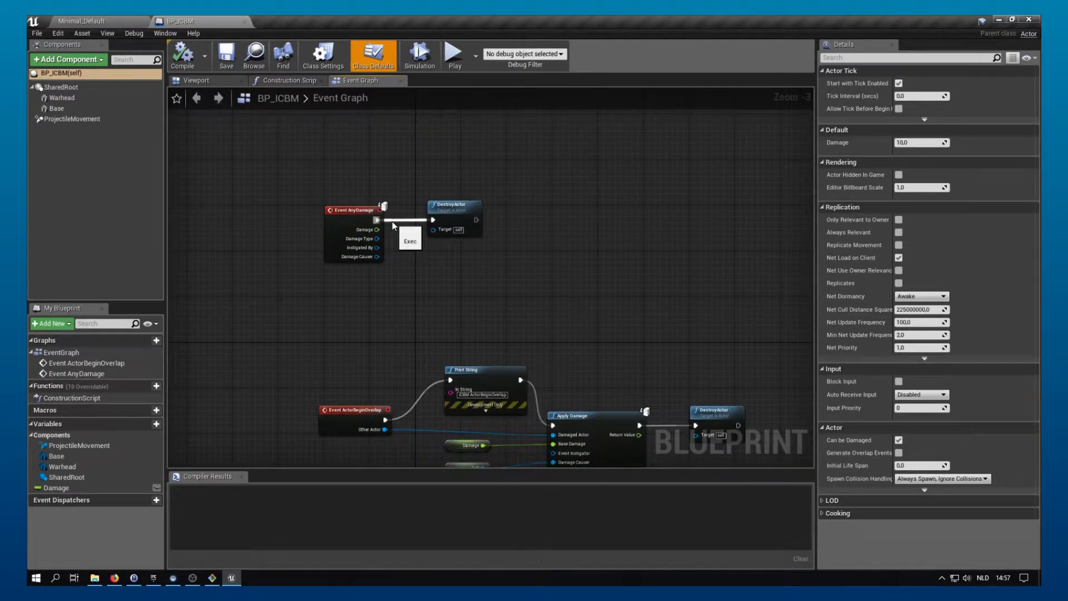
Return to the level and preview the P_Explosion particle system from StarterContent/Particles, closing it when done.
left_click(109, 21)
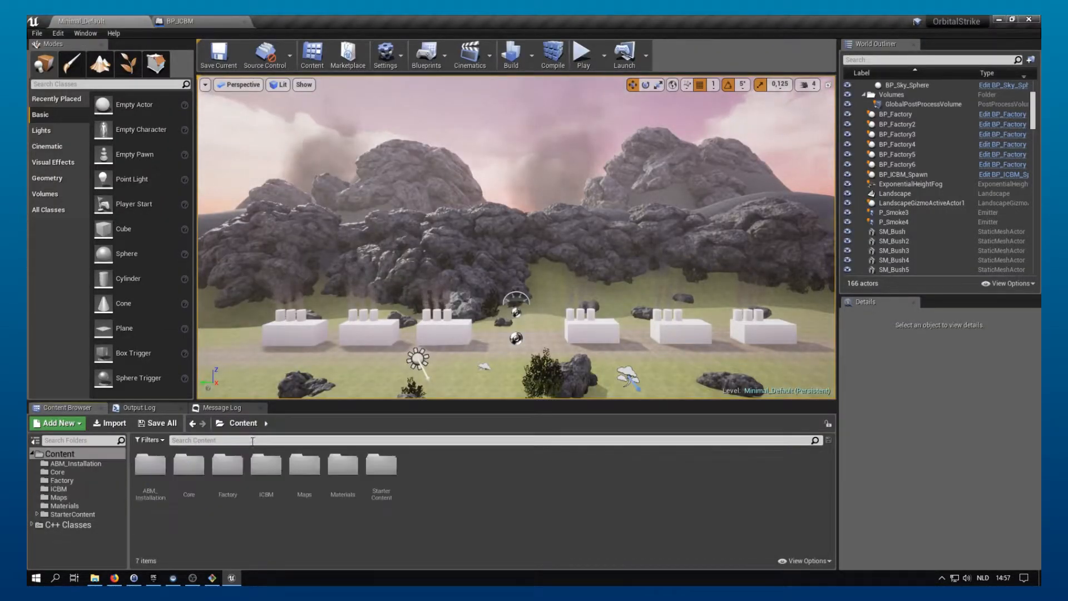
double_click(388, 482)
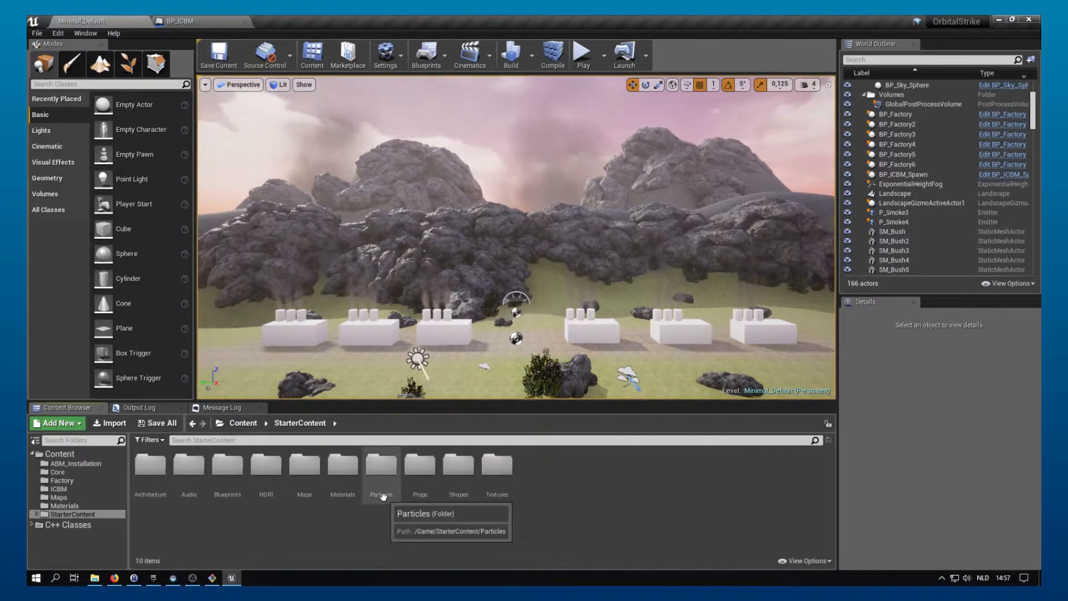
double_click(382, 494)
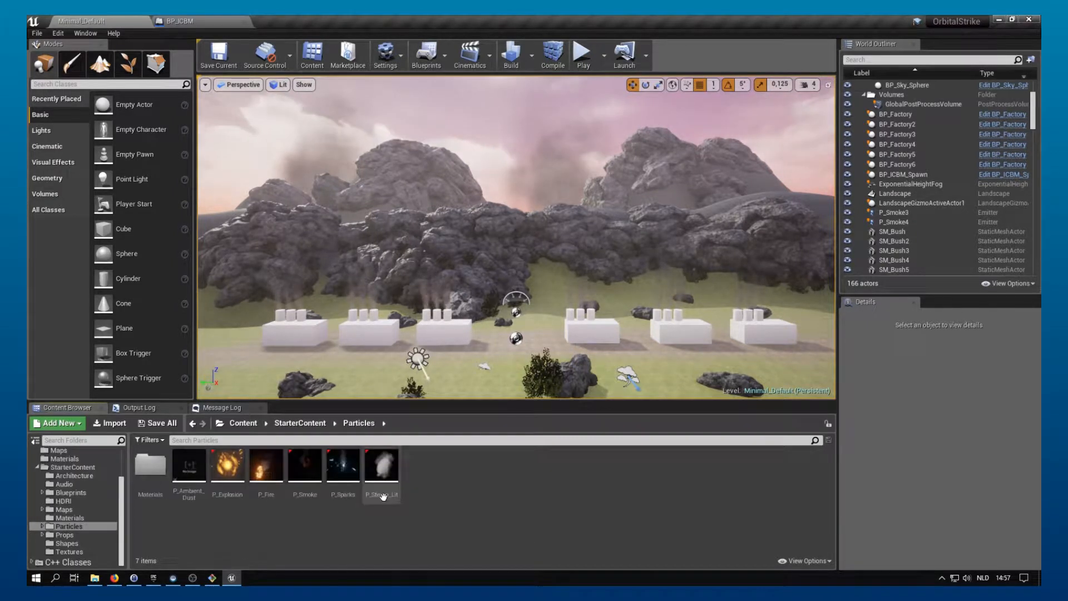
double_click(223, 486)
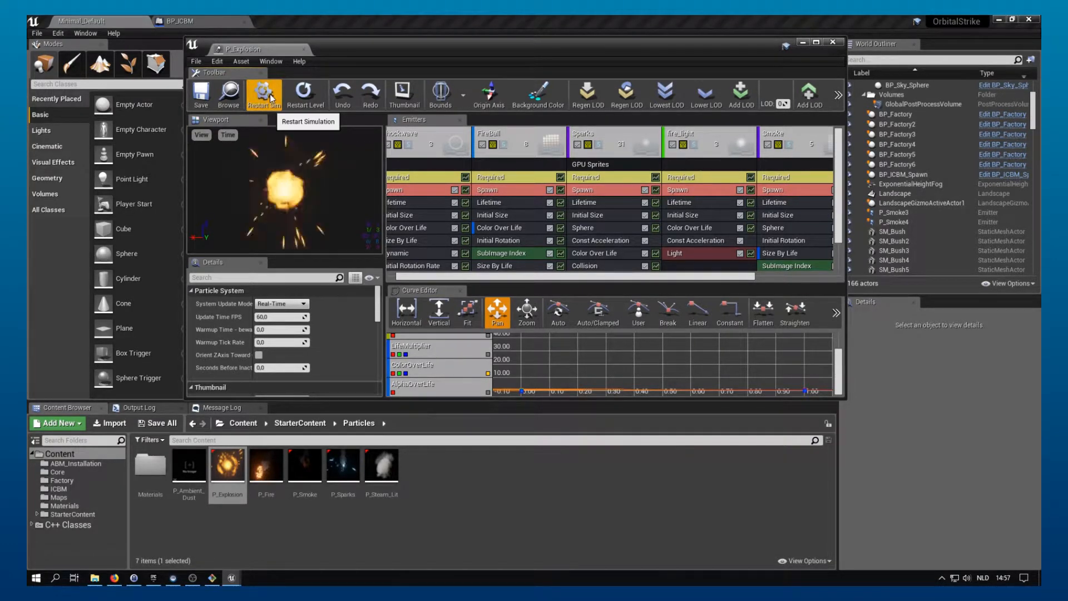
left_click(303, 49)
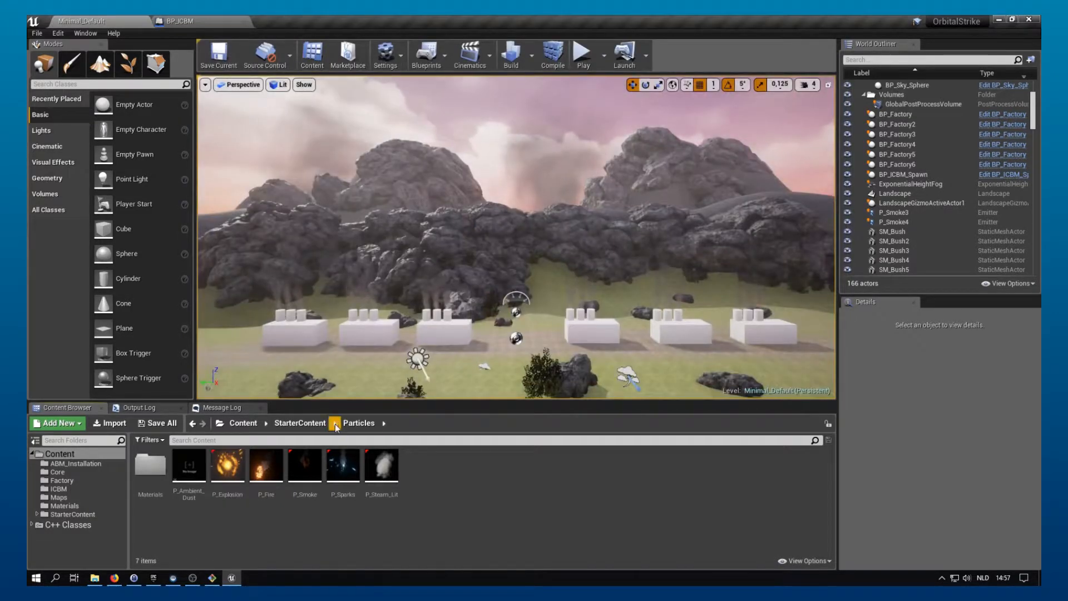
Listen to the Explosion01 and Explosion02 sound waves in the StarterContent Audio folder.
left_click(310, 425)
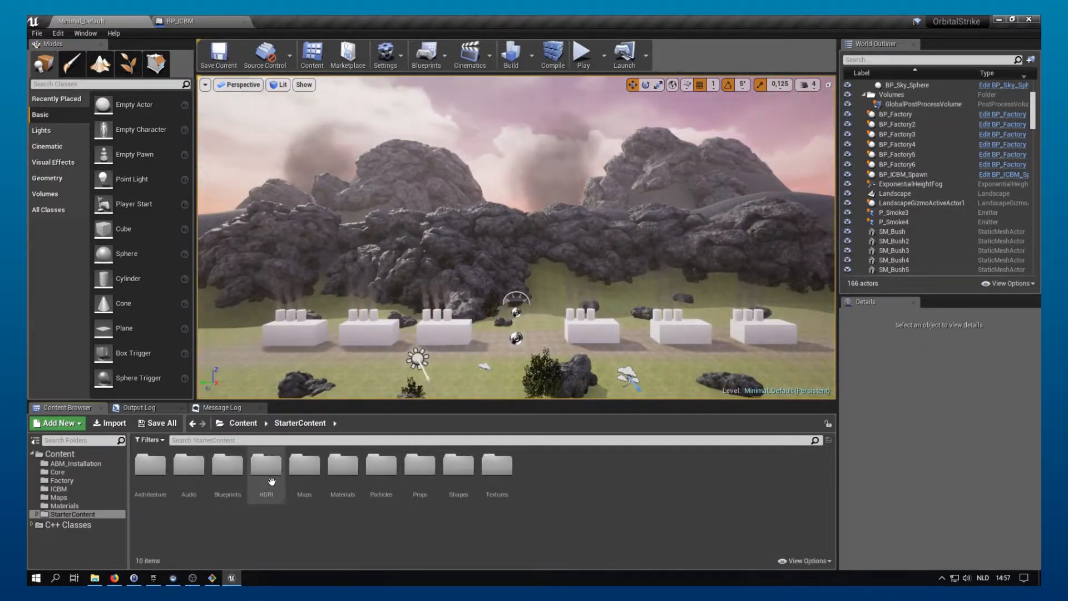
double_click(203, 479)
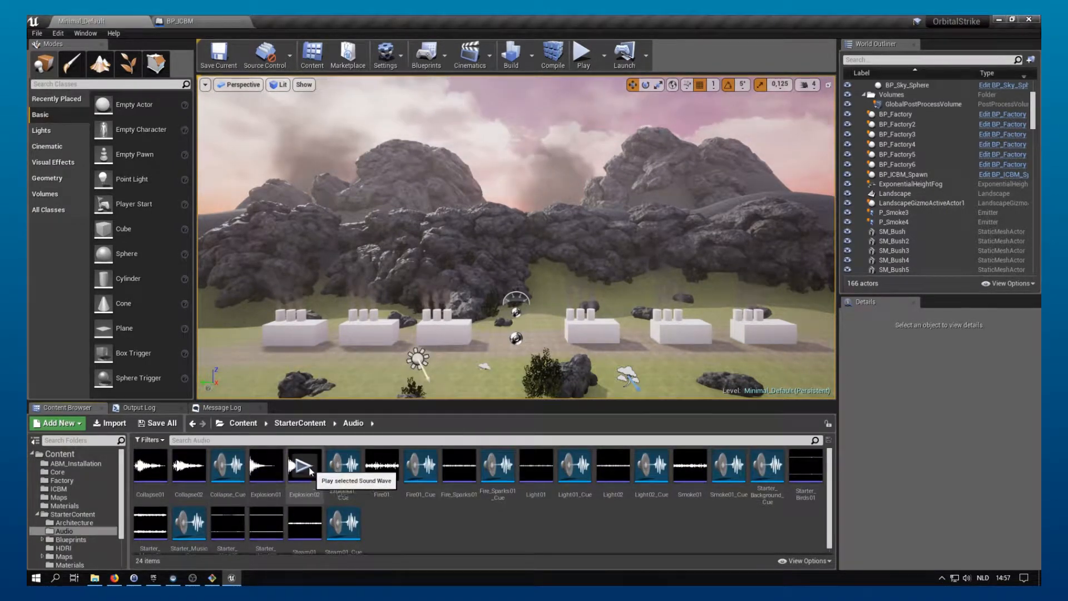
left_click(264, 467)
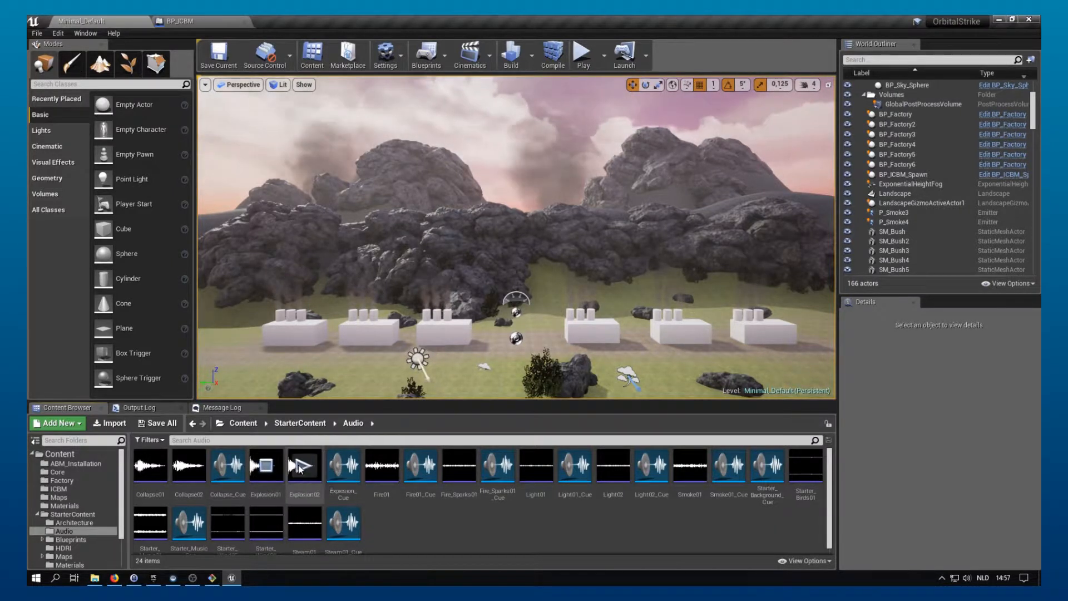
left_click(303, 466)
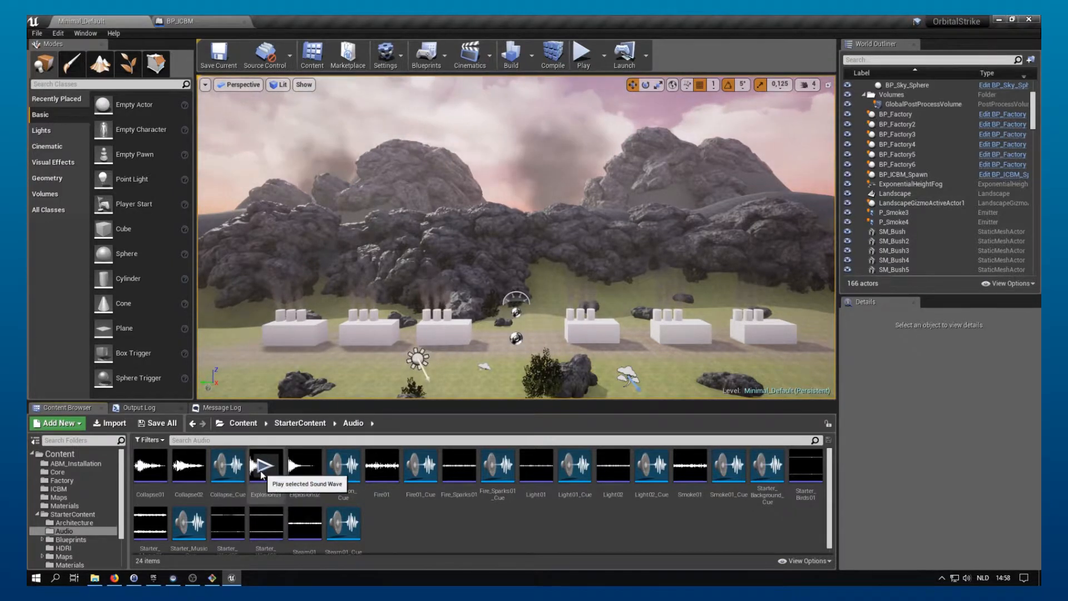
left_click(318, 425)
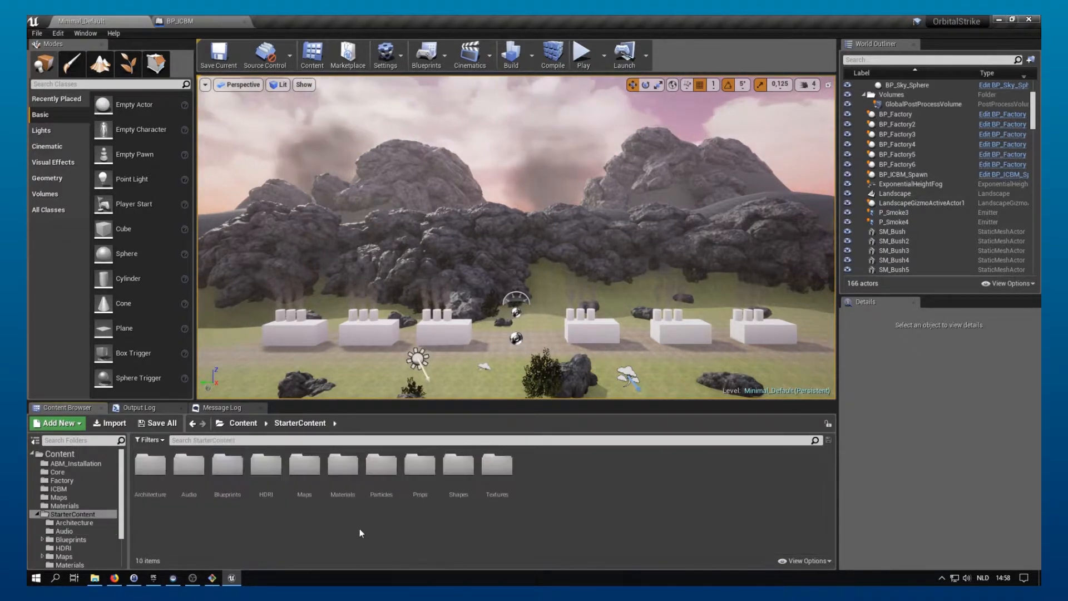
Create a folder named Explosions in the root Content folder and open it.
left_click(243, 424)
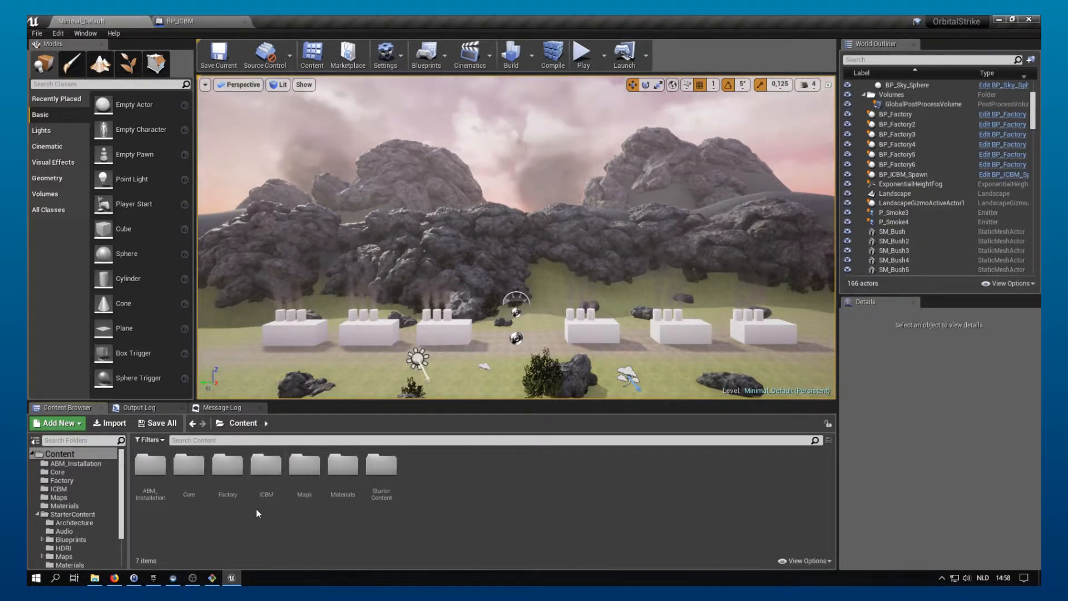
right_click(232, 529)
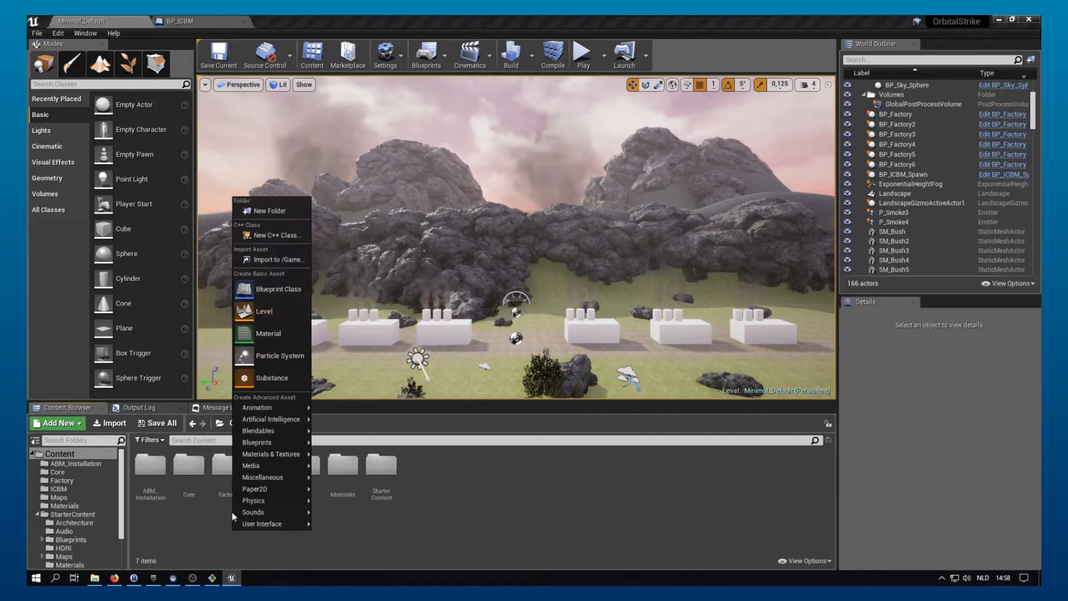
left_click(271, 211)
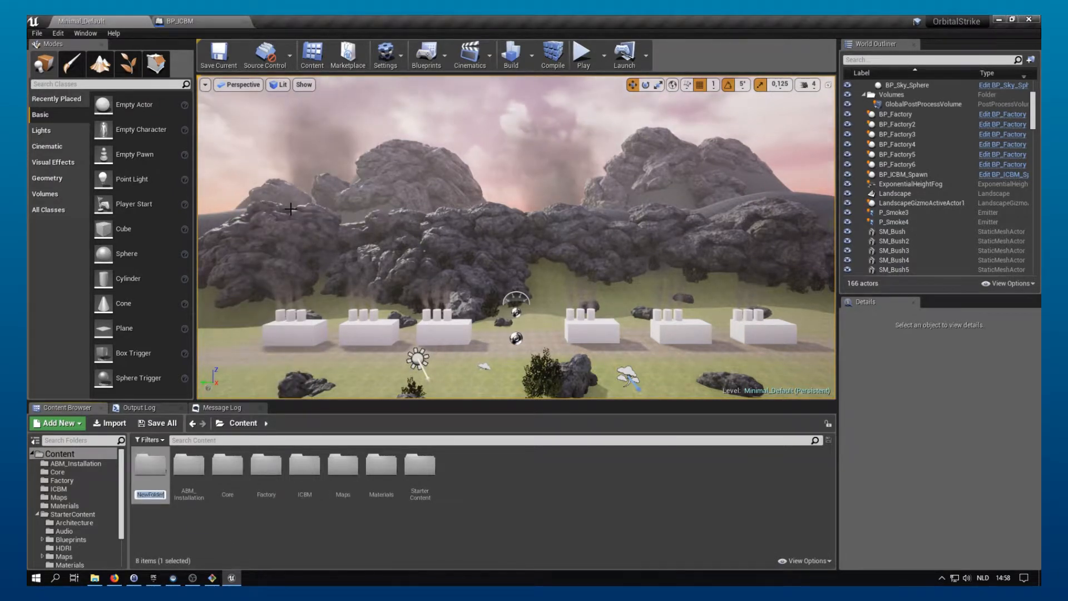
type("Explosions")
key("Return")
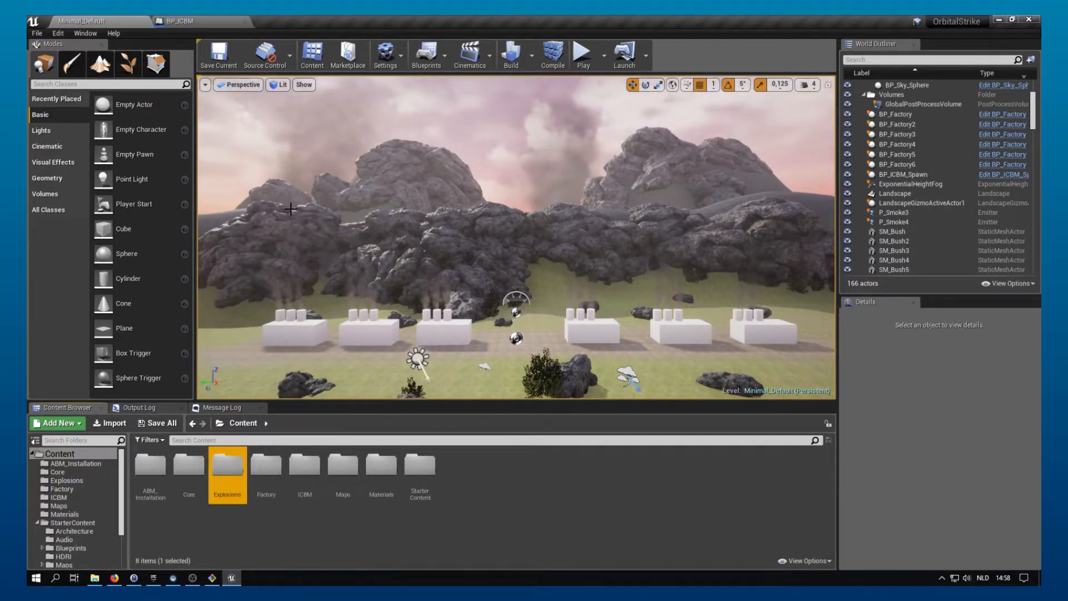
key("Return")
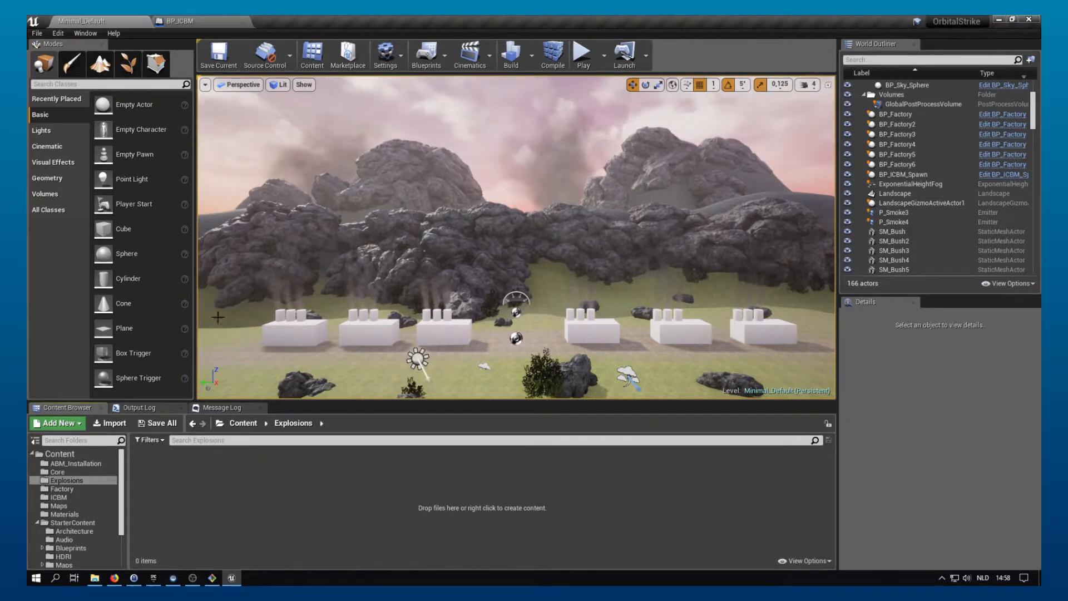
Create an Actor blueprint named BP_Explosion in the Explosions folder and dock its editor beside the other open editors.
right_click(190, 489)
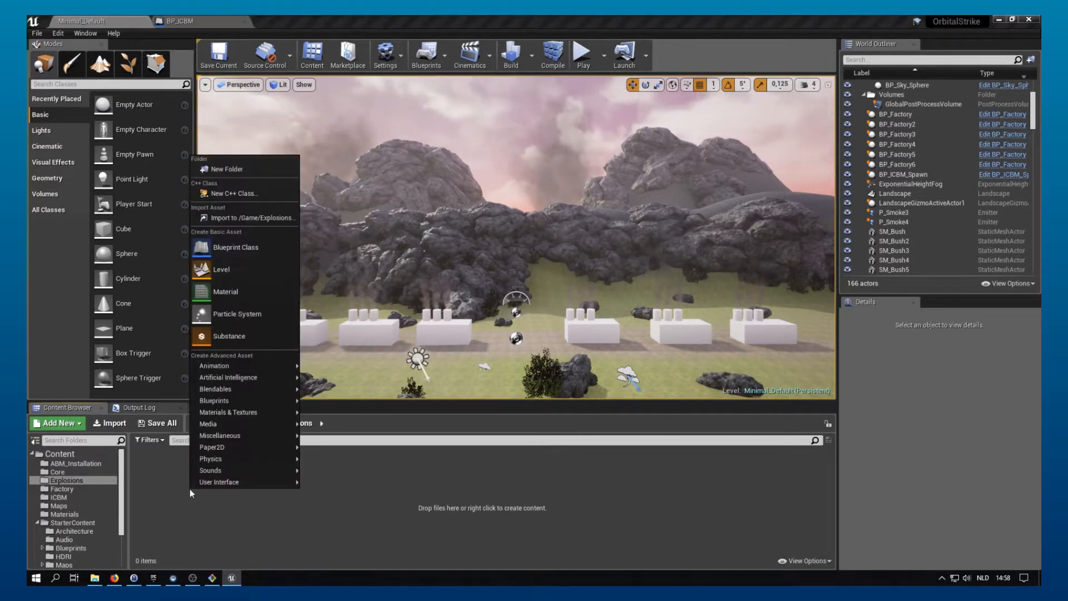
left_click(238, 246)
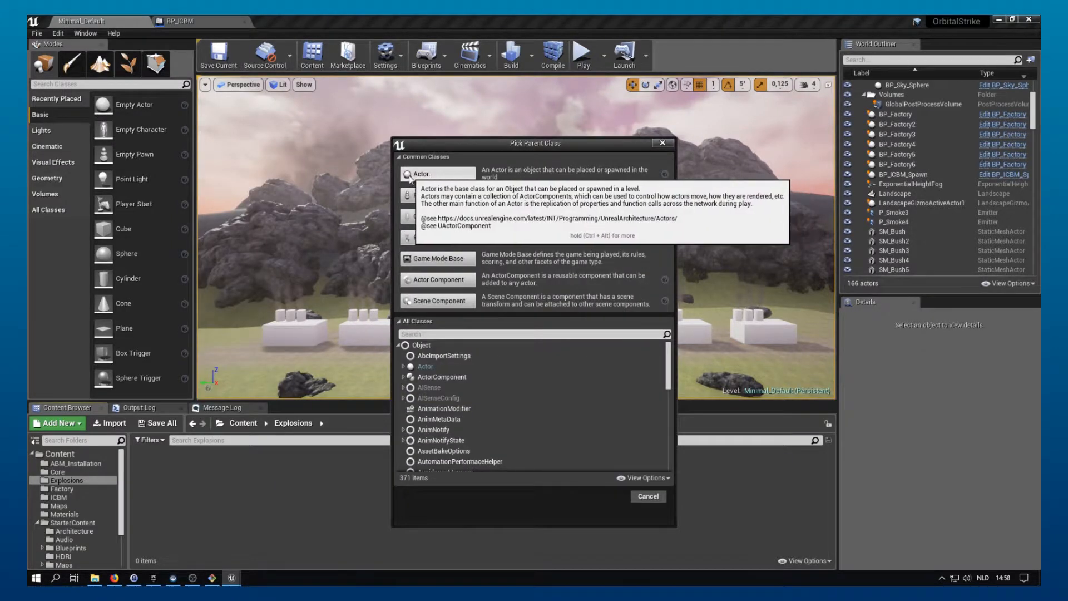
left_click(437, 174)
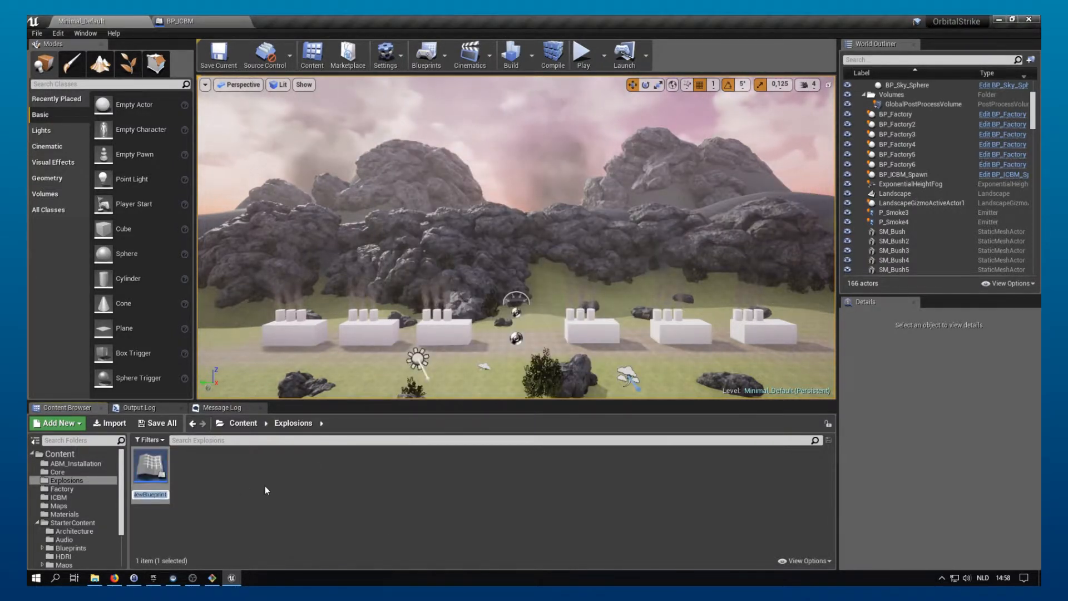
type("BP_")
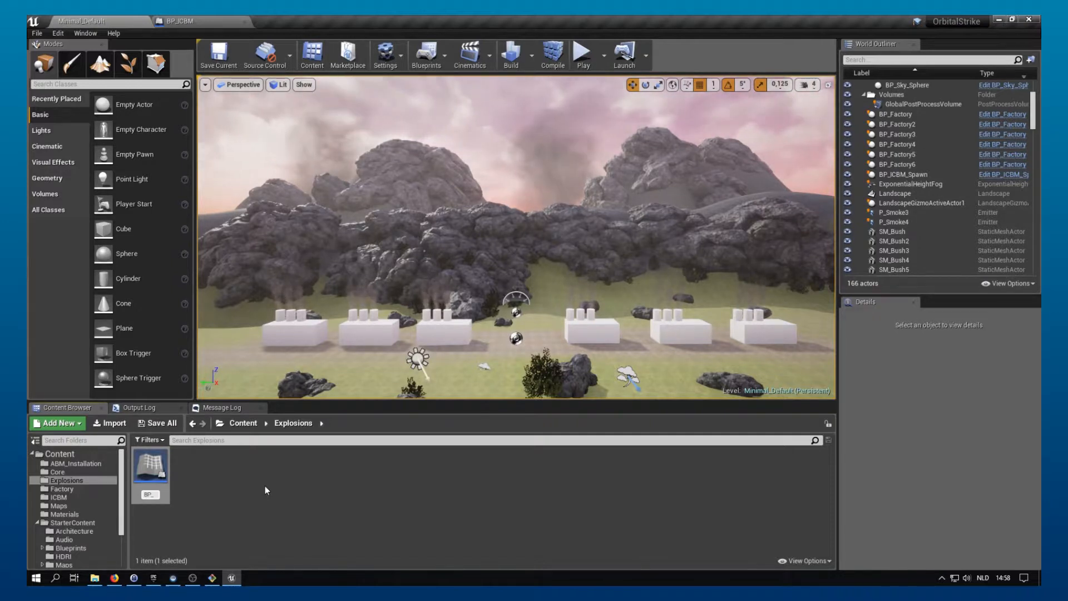
type("Ex")
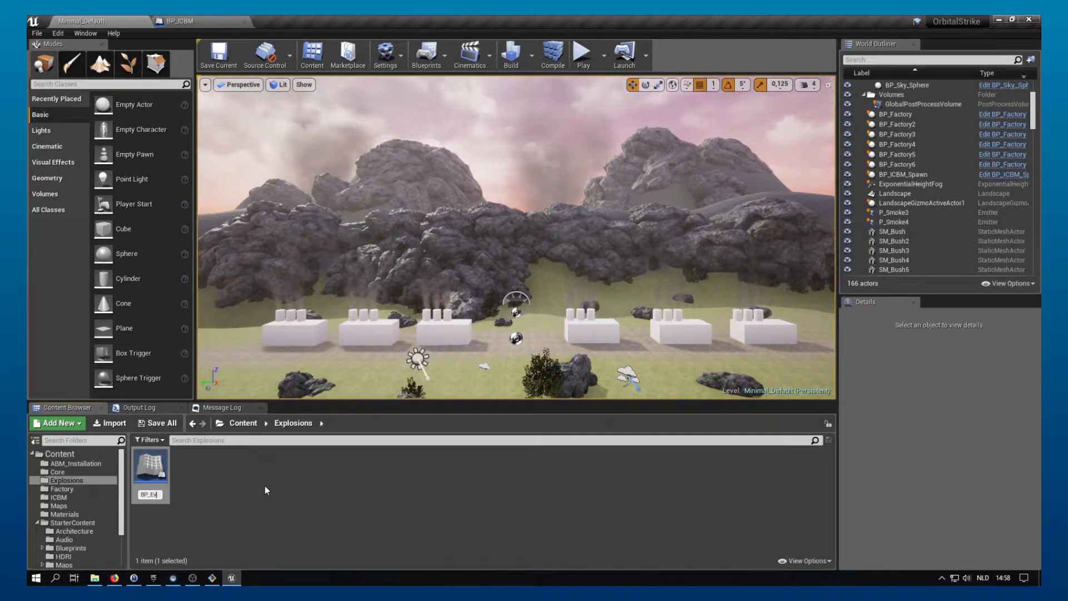
type("p")
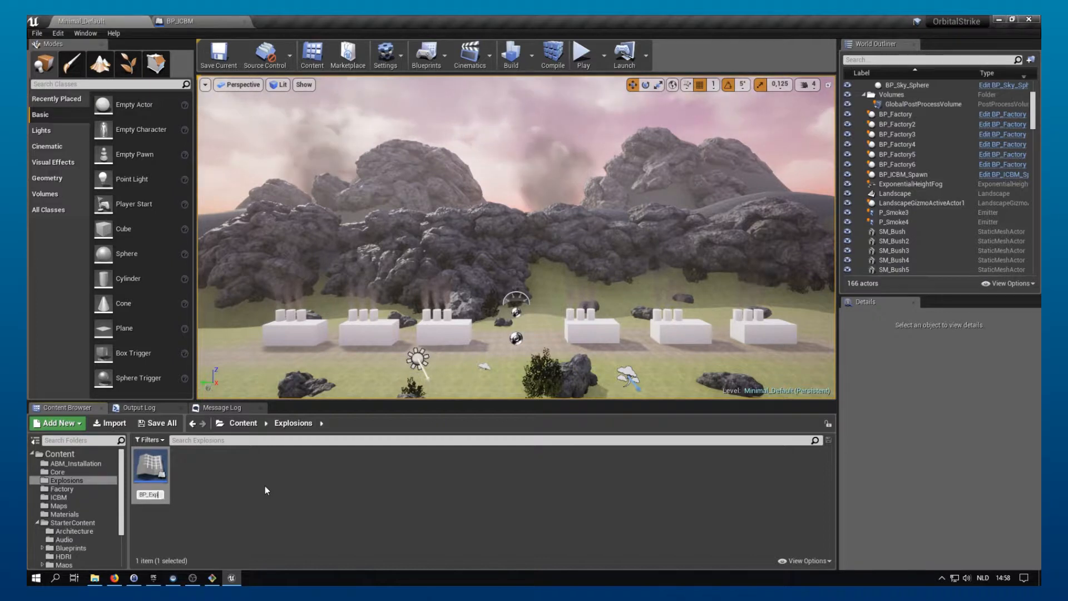
type("losion")
key("Return")
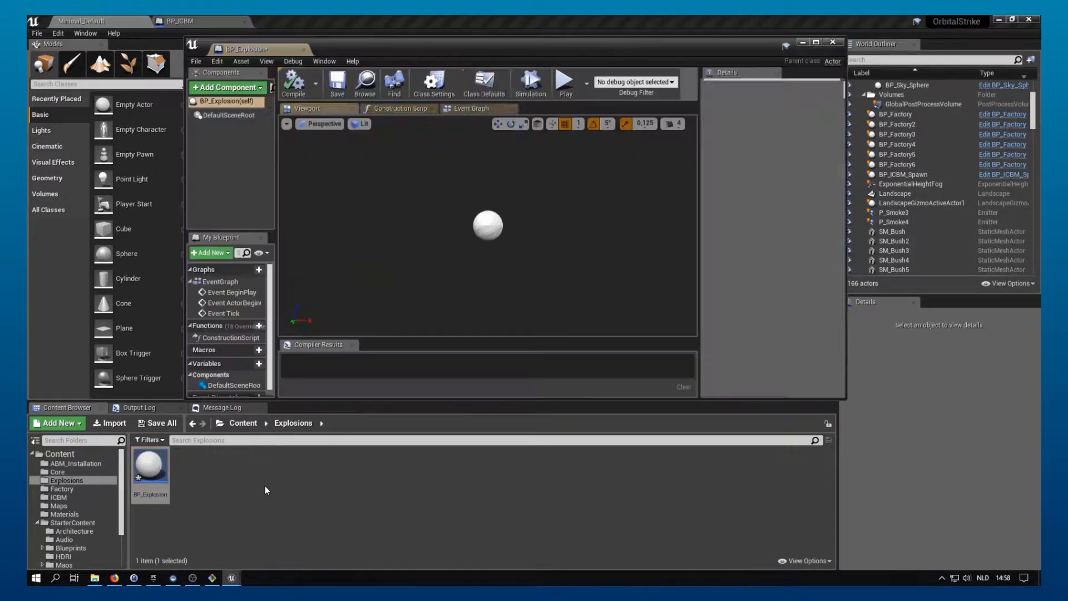
left_click_drag(243, 45, 288, 23)
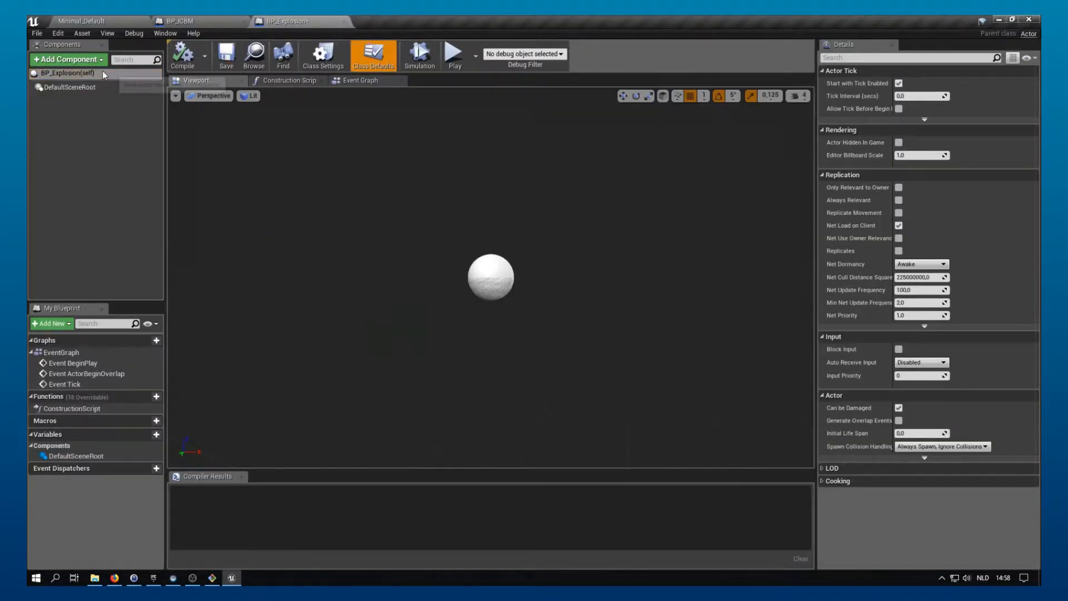
Add a Particle System component named ExplosionParticles to BP_Explosion and set its template to P_Explosion.
left_click(56, 63)
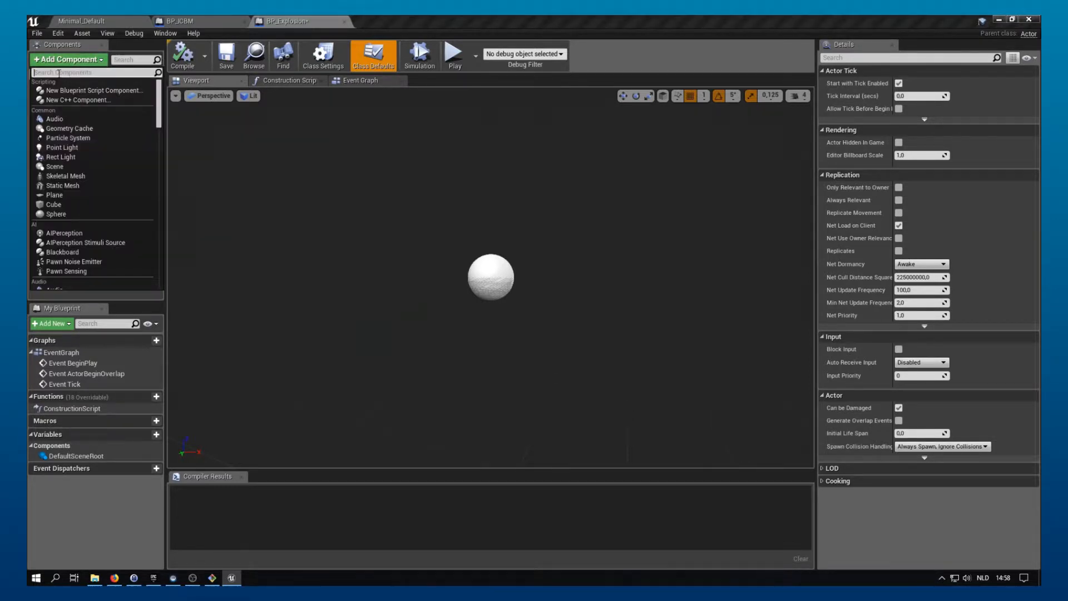
type("partic")
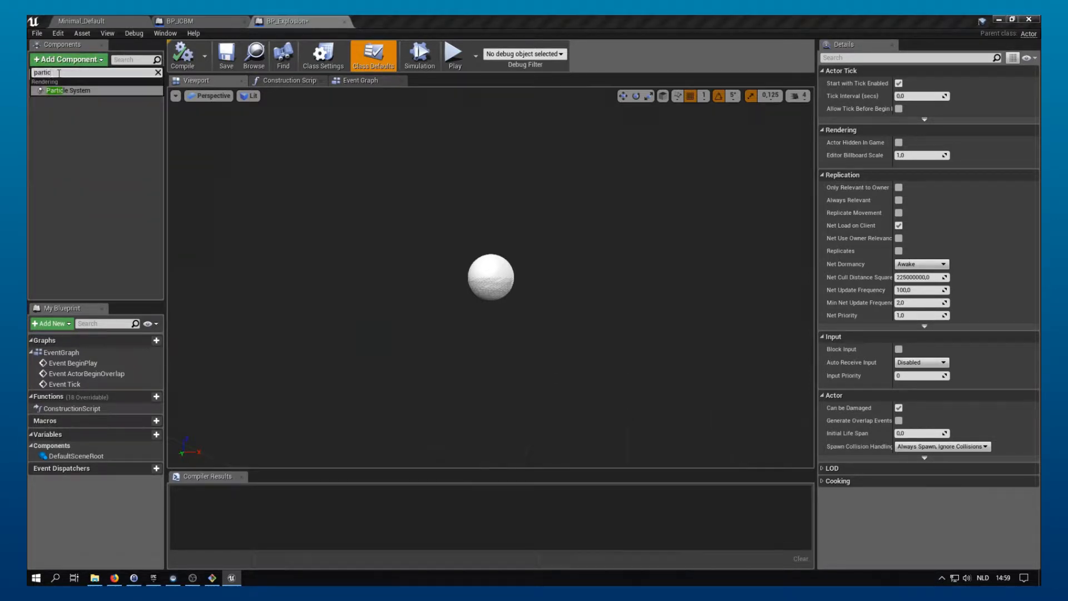
left_click(68, 89)
left_click(71, 124)
left_click(65, 98)
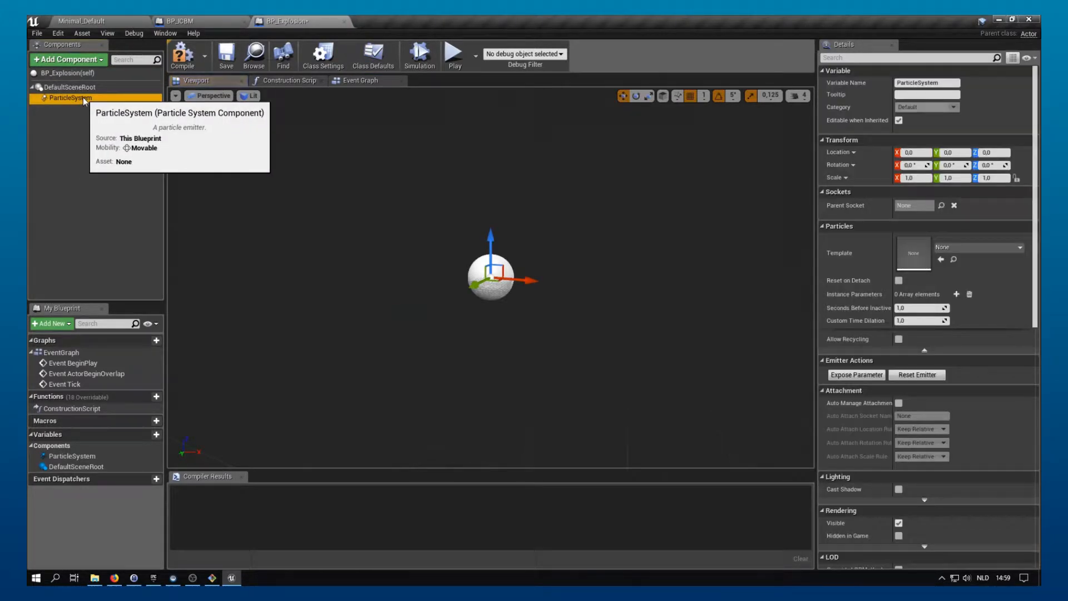
key("F2")
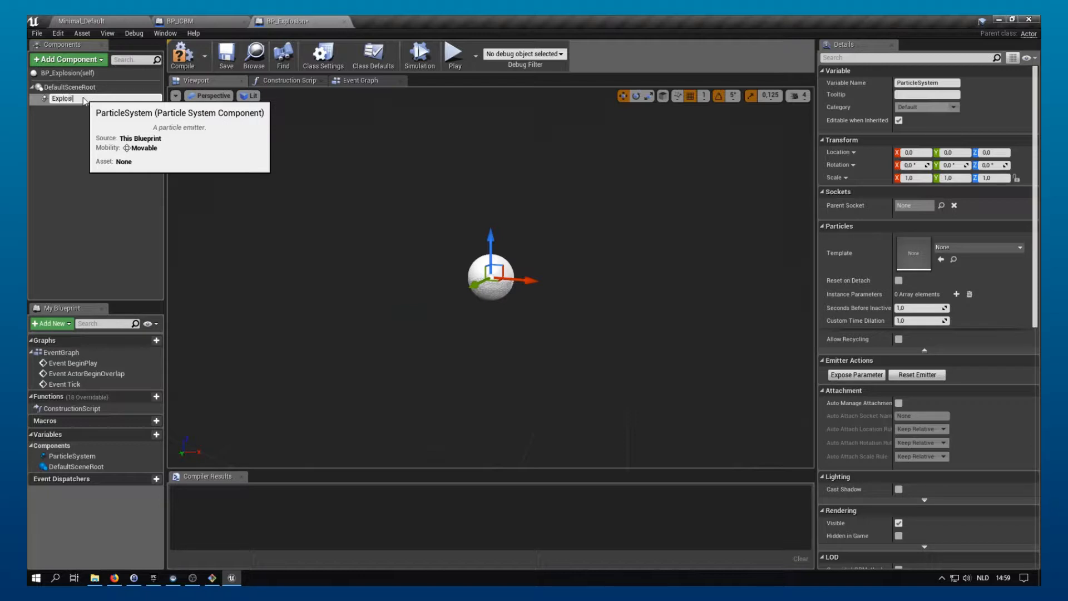
key("Return")
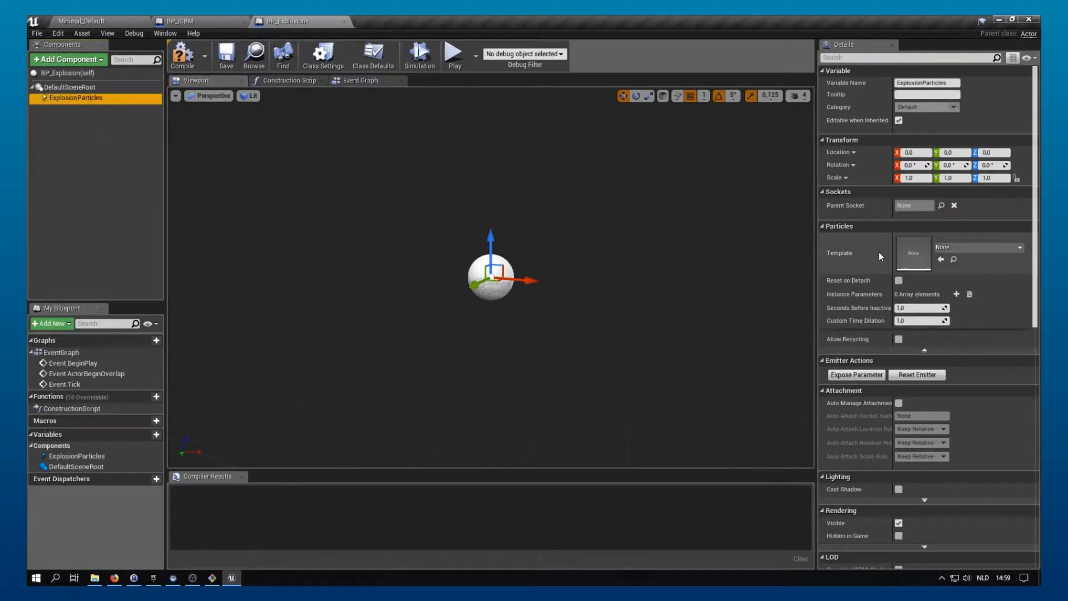
left_click(969, 245)
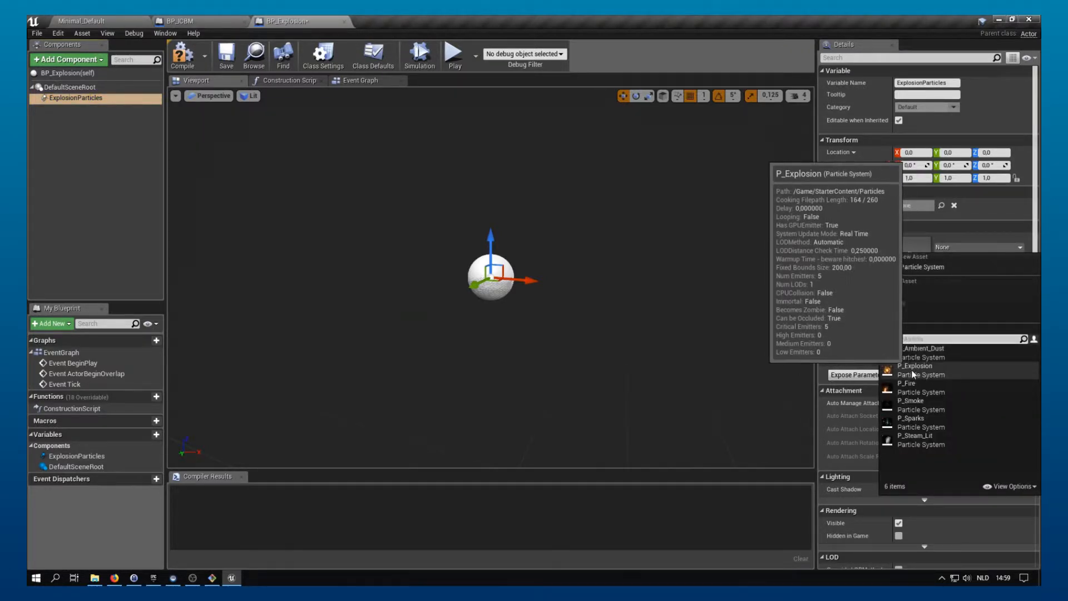
left_click(945, 371)
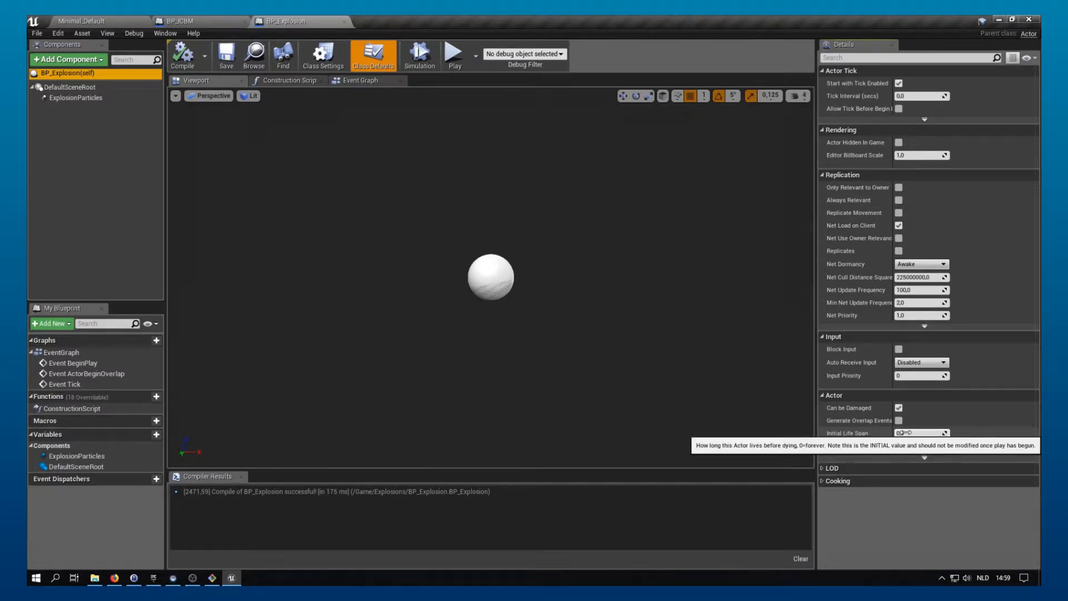
Set the initial life span of the BP_Explosion actor to 10.
left_click(912, 433)
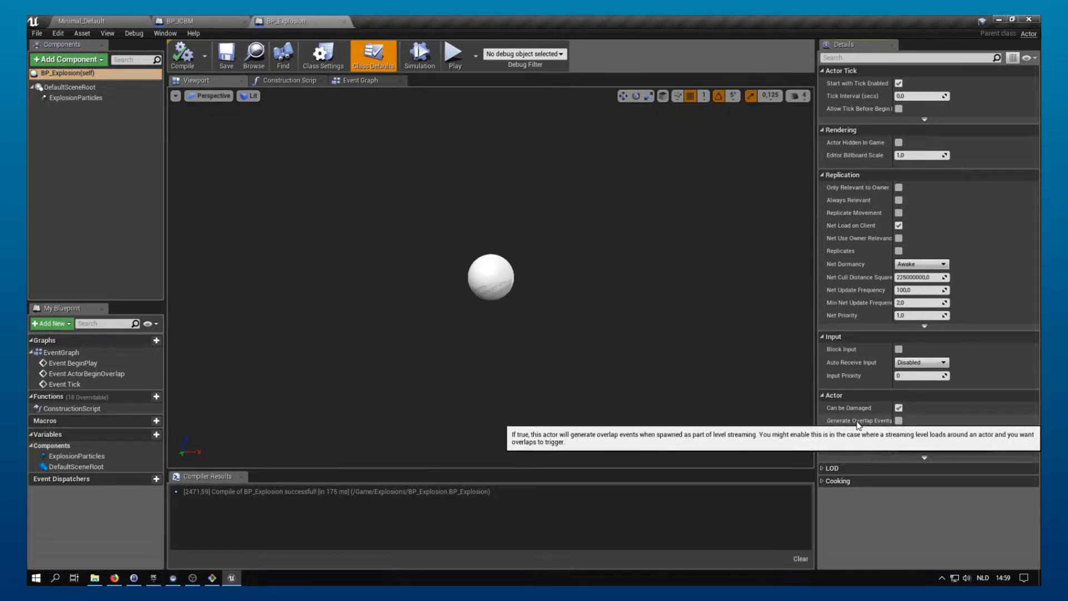
type("10")
key("Return")
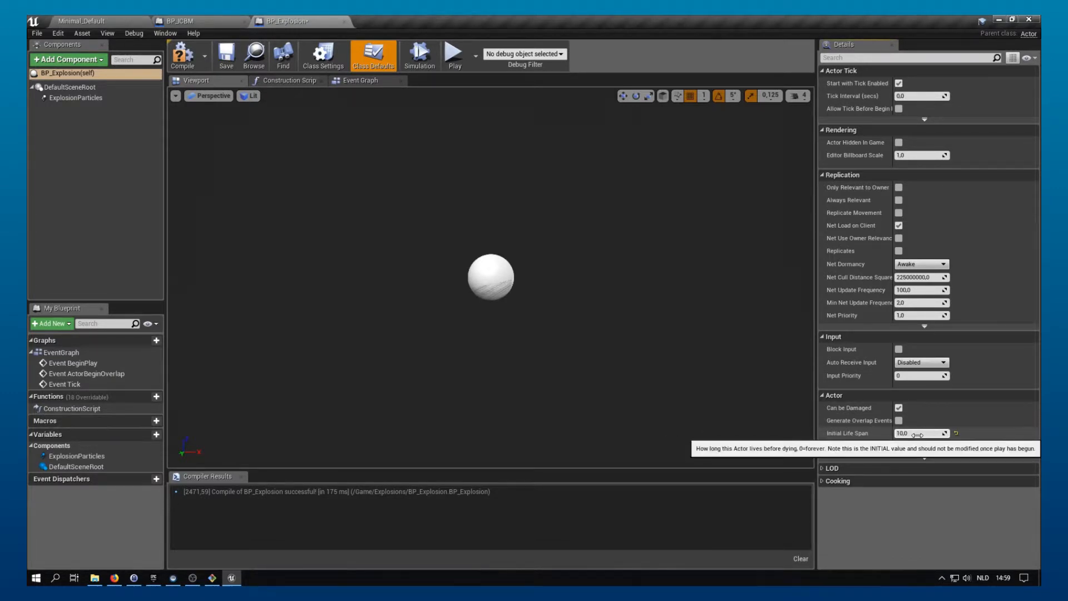
Review the ExplosionParticles component's settings and save the BP_Explosion blueprint.
left_click(94, 99)
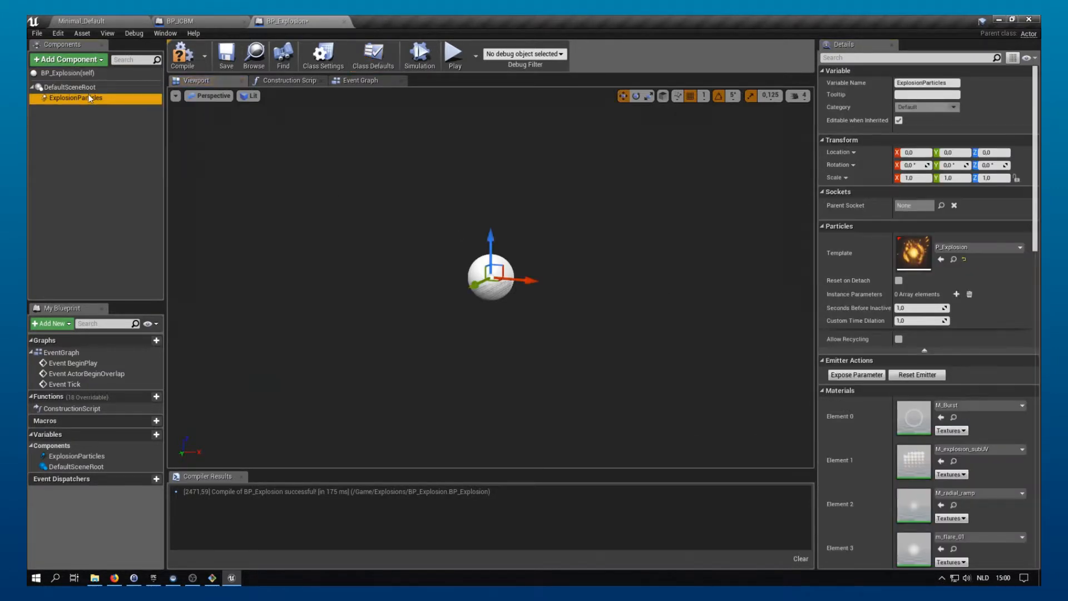
left_click(85, 88)
left_click(90, 100)
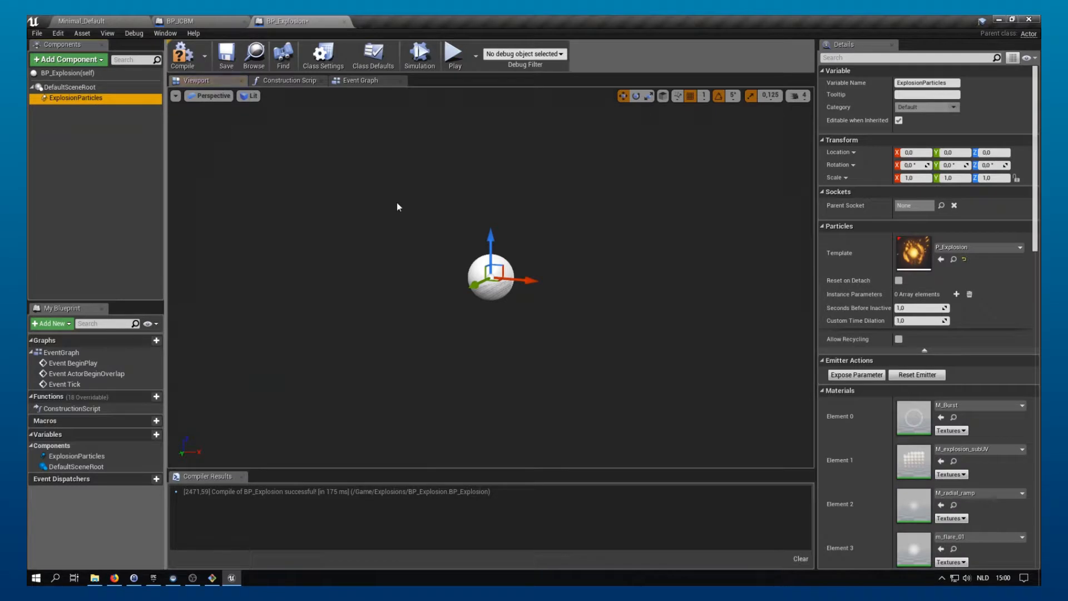
left_click(224, 60)
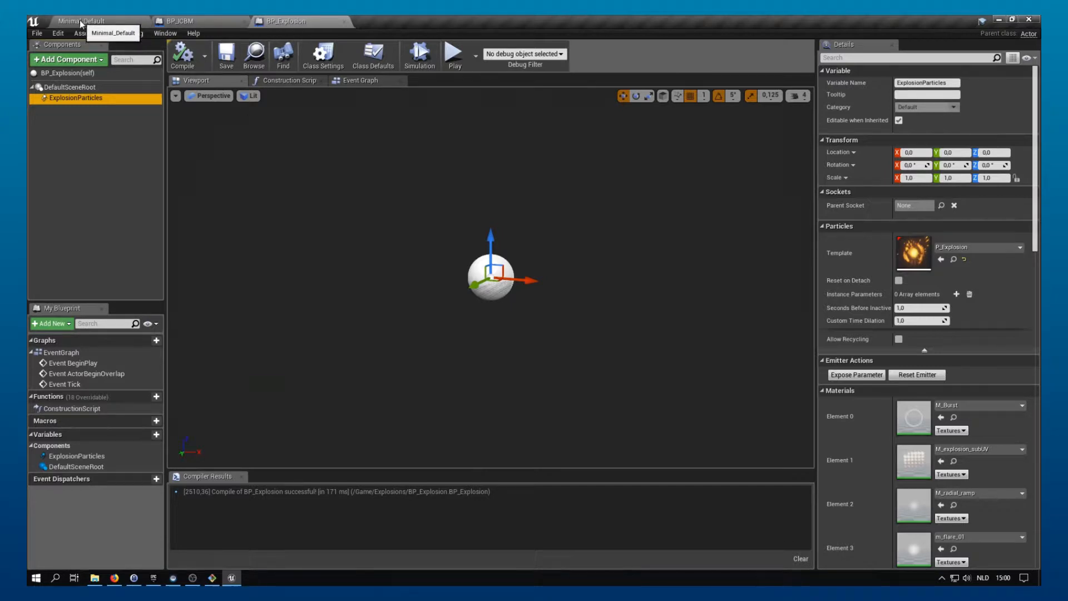
In BP_ICBM's event graph, insert a Spawn Actor from Class node between Event AnyDamage and DestroyActor.
left_click(177, 22)
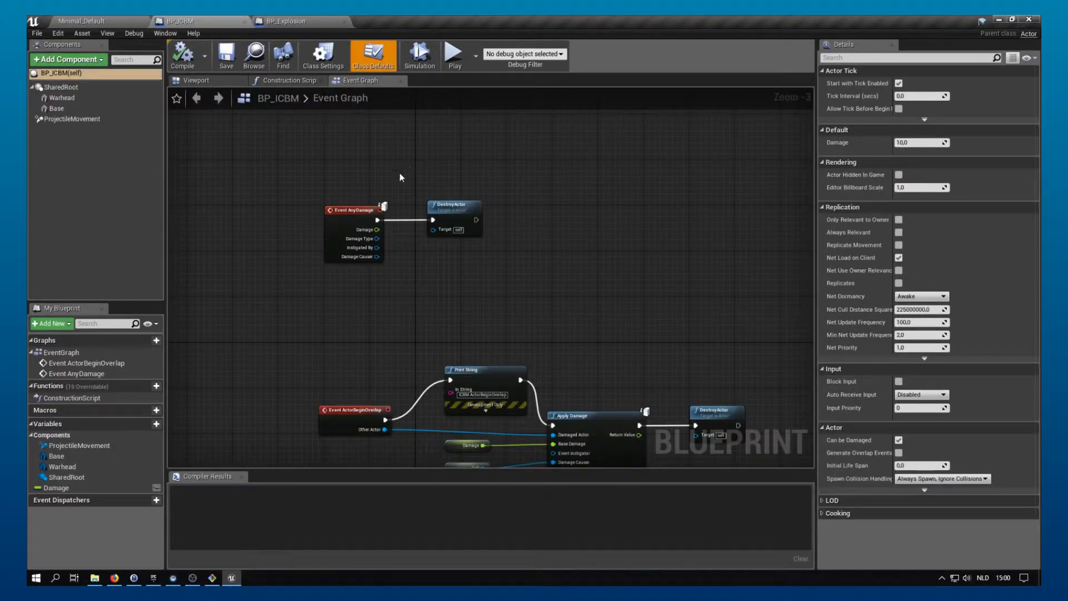
scroll(426, 246, "up", 3)
right_click_drag(410, 244, 424, 322)
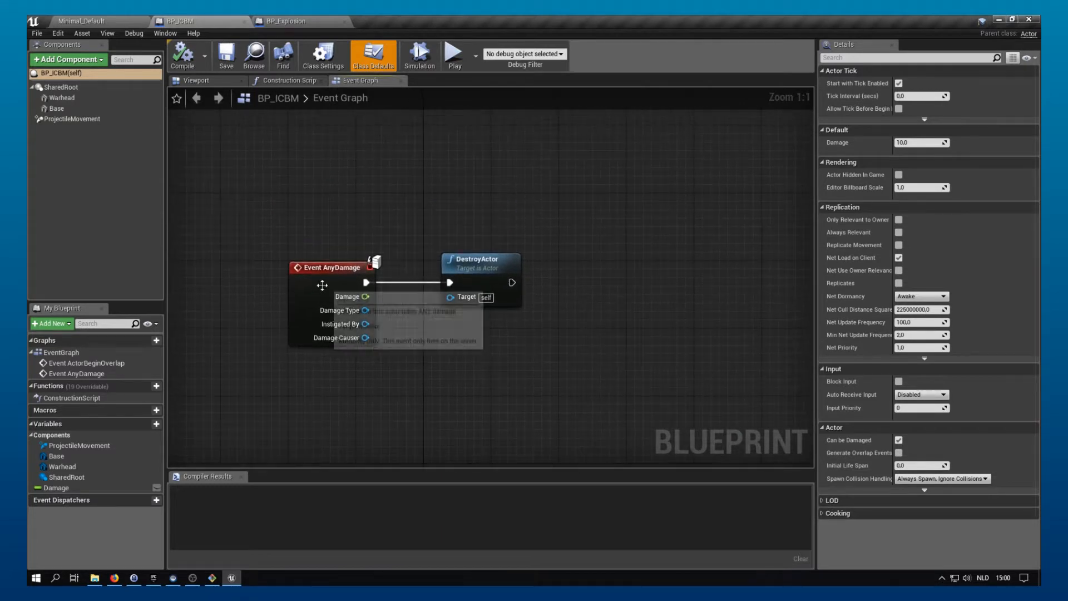
left_click_drag(502, 272, 678, 272)
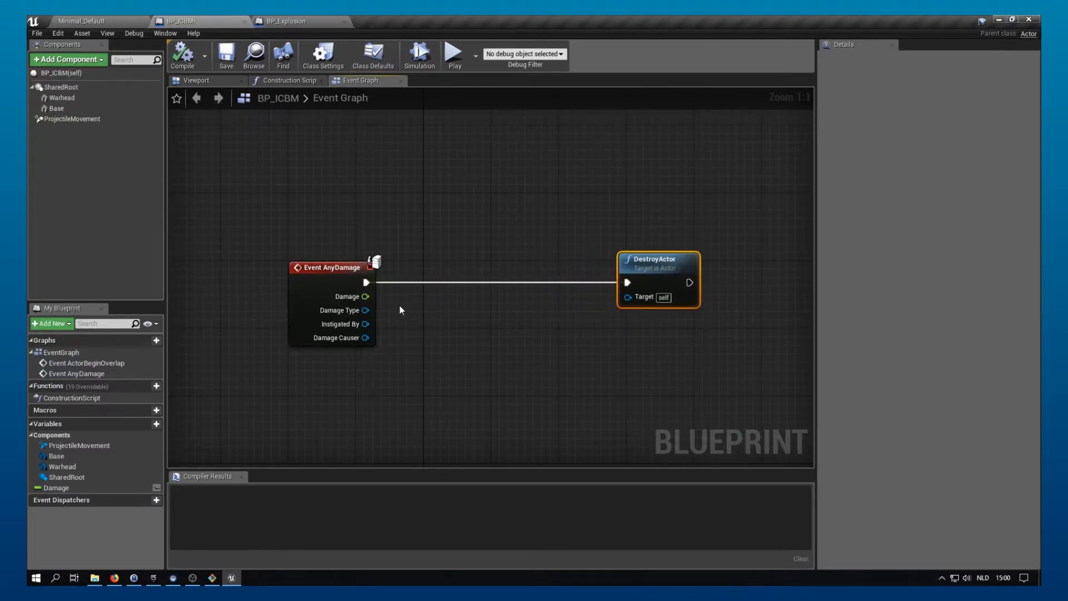
left_click_drag(370, 285, 457, 283)
type("spawn actor")
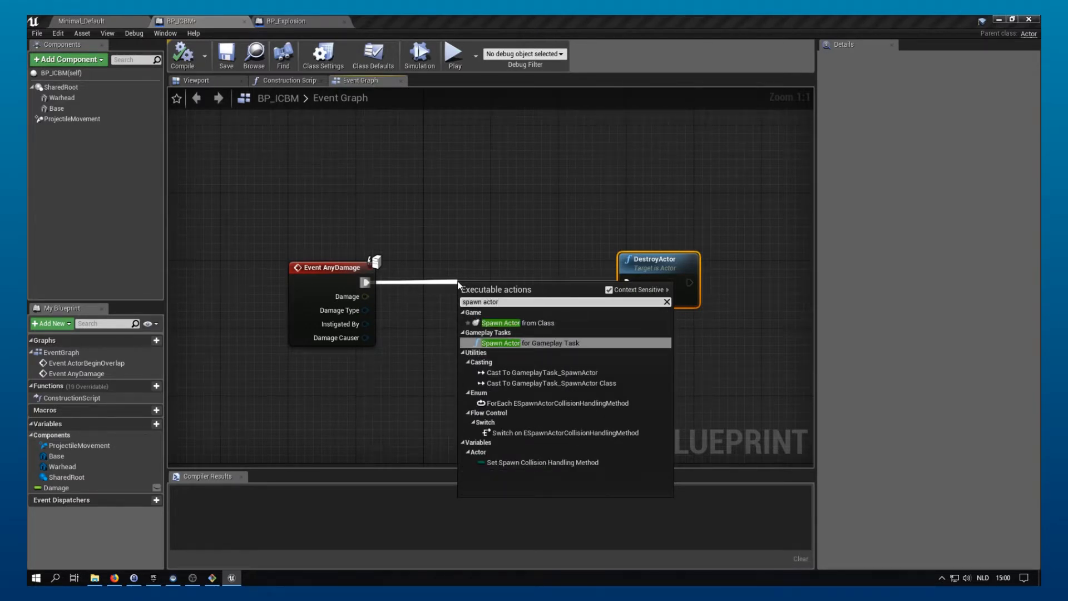
key("Up")
key("Up")
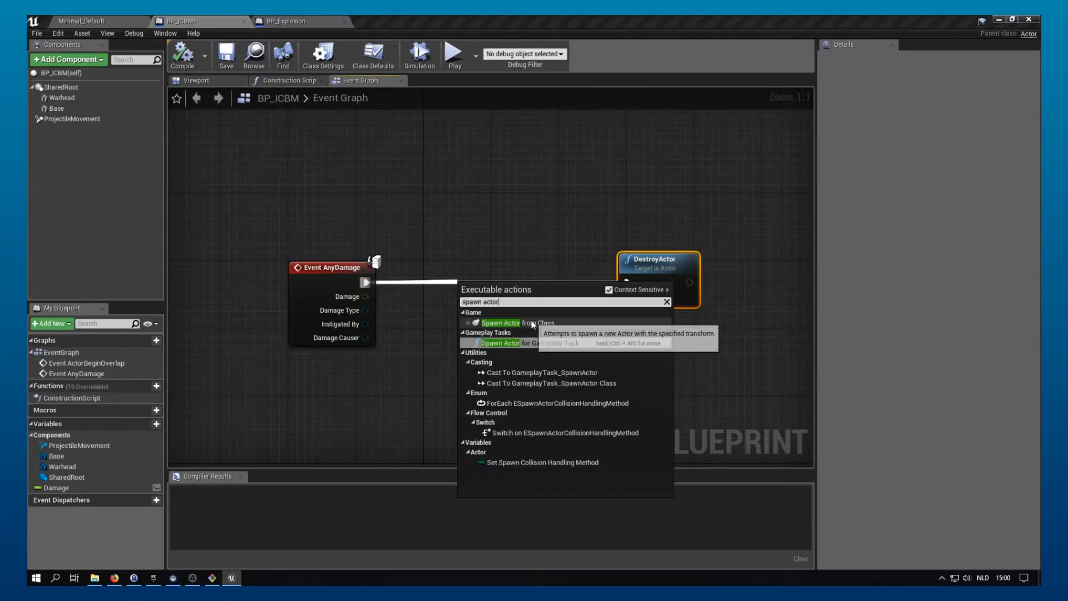
key("Return")
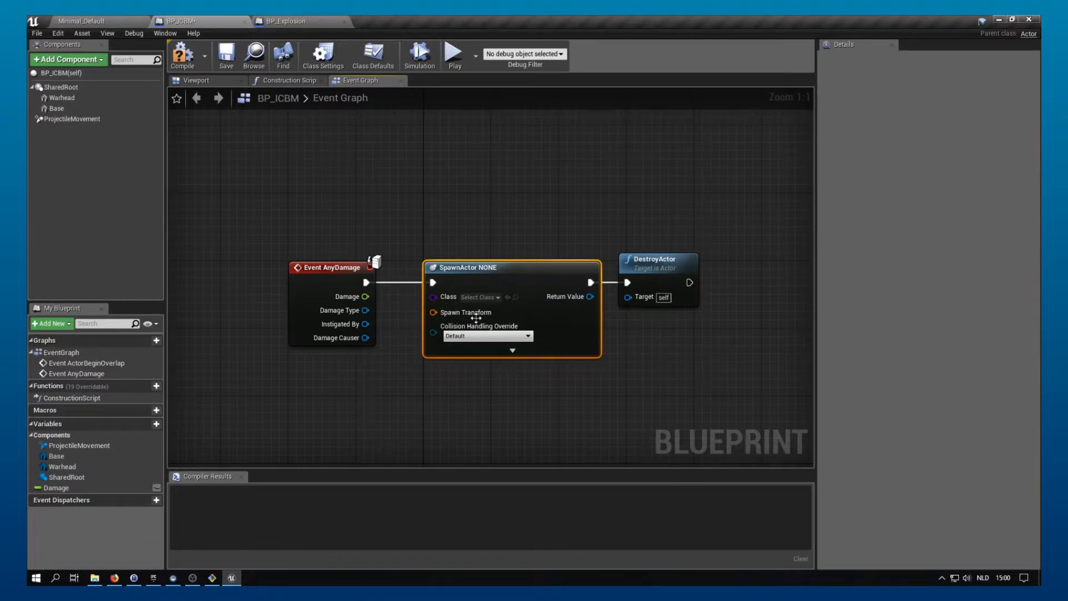
Set the class of the new SpawnActor node to BP_Explosion.
left_click(491, 298)
type("BP_")
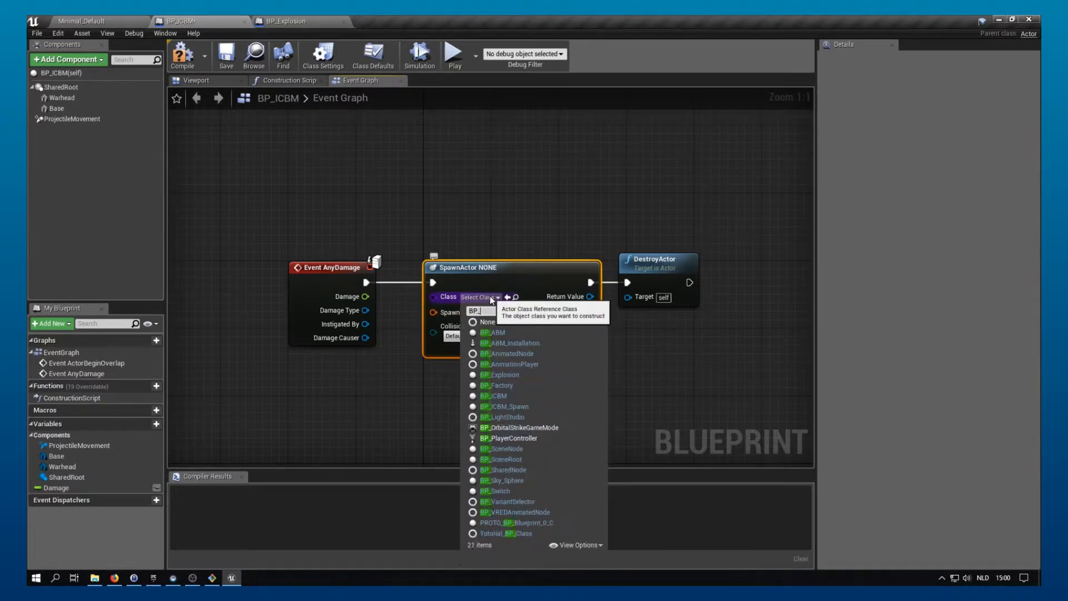
type("Ex")
left_click(518, 333)
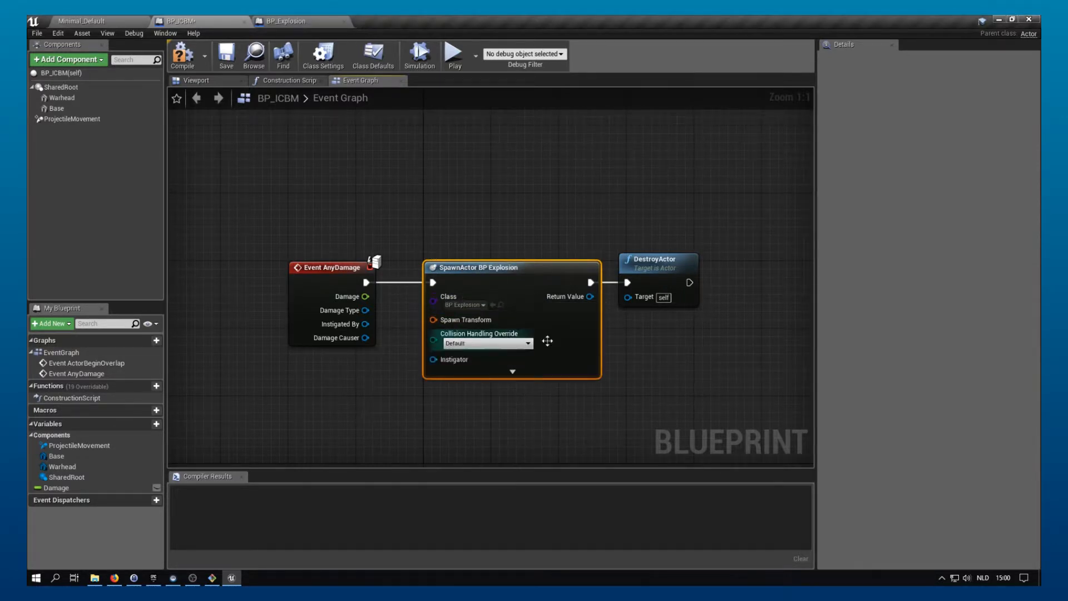
Make room before the SpawnActor node and feed its Spawn Transform from a GetActorTransform node targeting self.
left_click_drag(577, 304, 713, 305)
left_click_drag(568, 320, 565, 325)
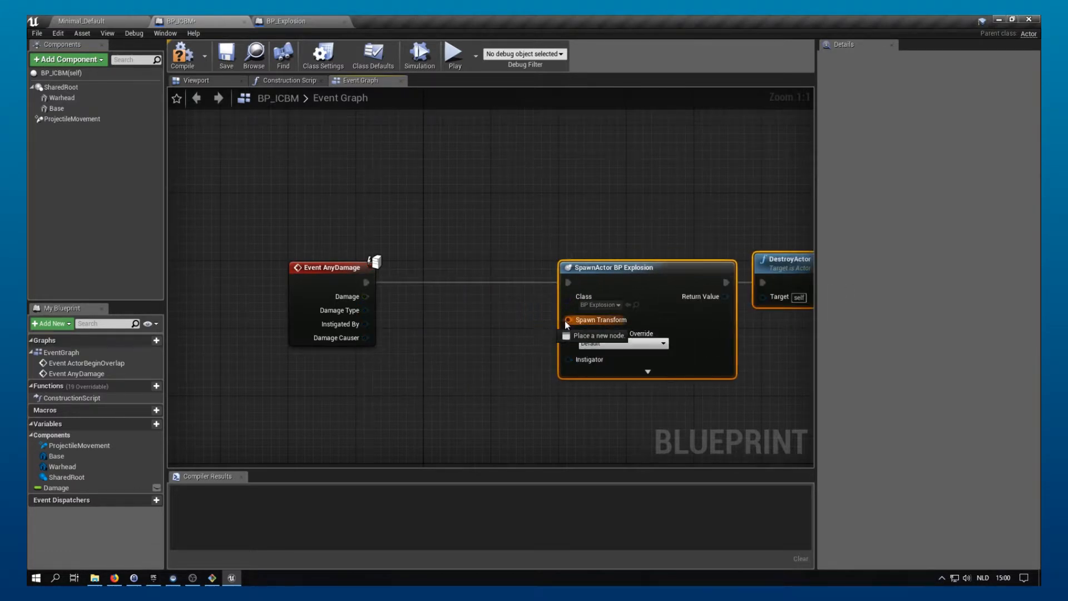
left_click_drag(489, 324, 485, 326)
type("transform")
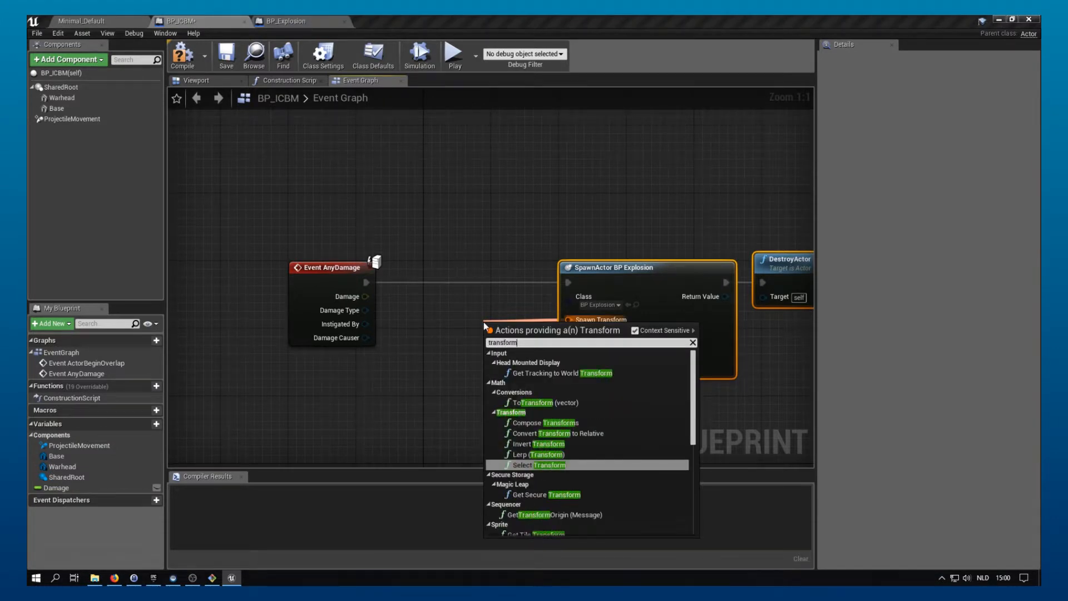
key("ctrl+a")
type("get actor")
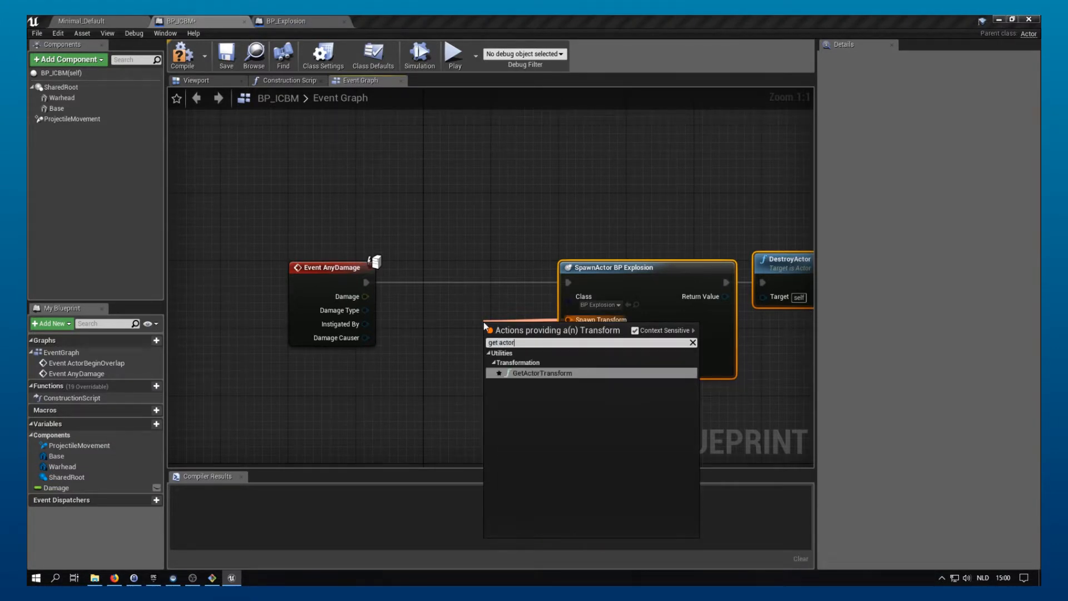
key("Return")
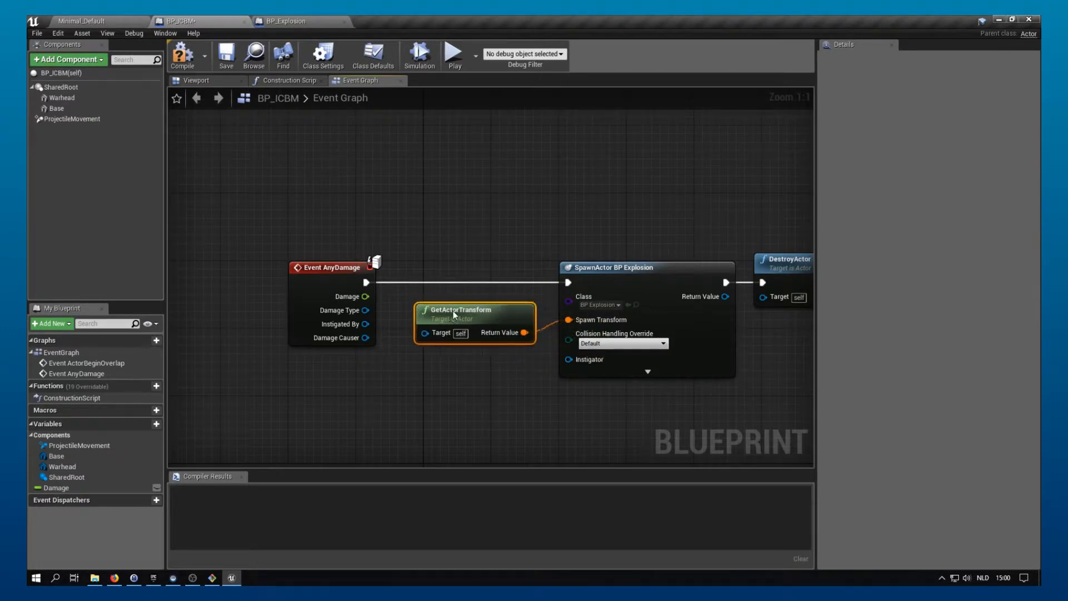
left_click_drag(453, 311, 437, 303)
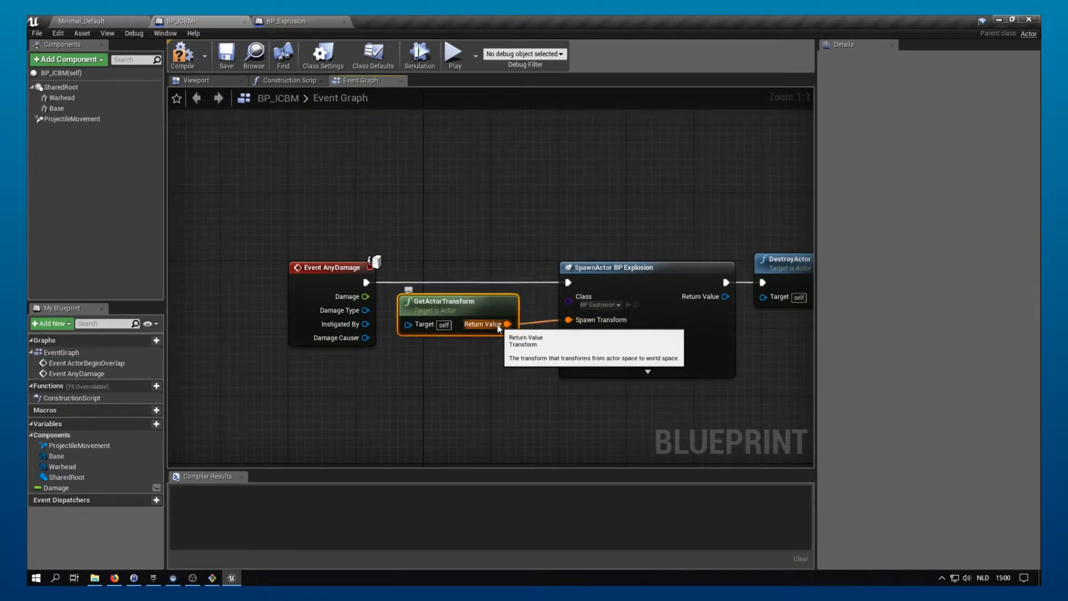
Move the SpawnActor BP Explosion node slightly closer to GetActorTransform, and compile and save BP_ICBM.
right_click_drag(520, 401, 406, 352)
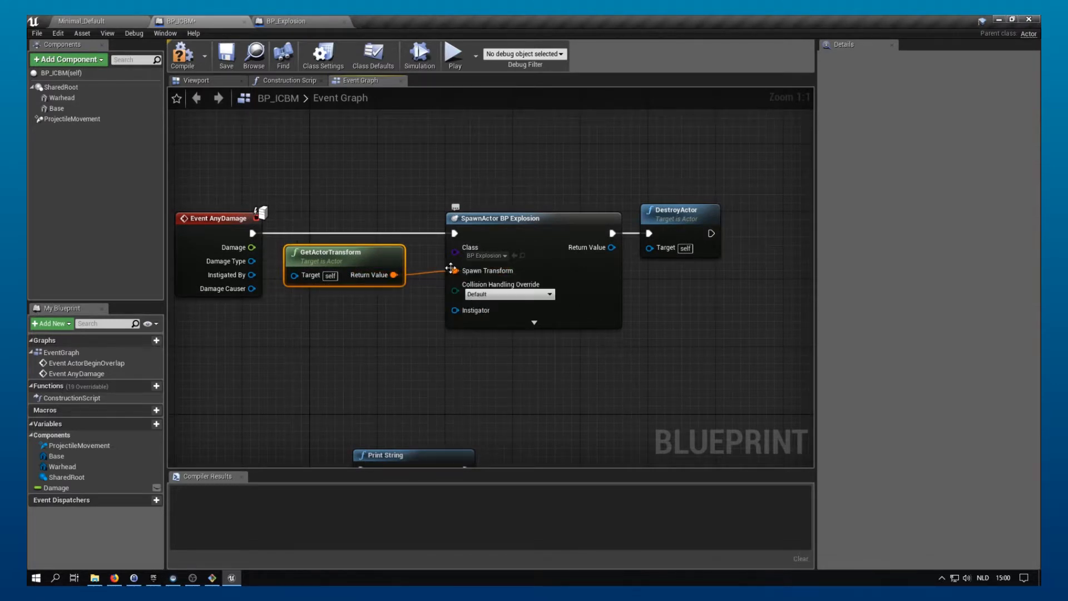
left_click_drag(551, 222, 542, 222)
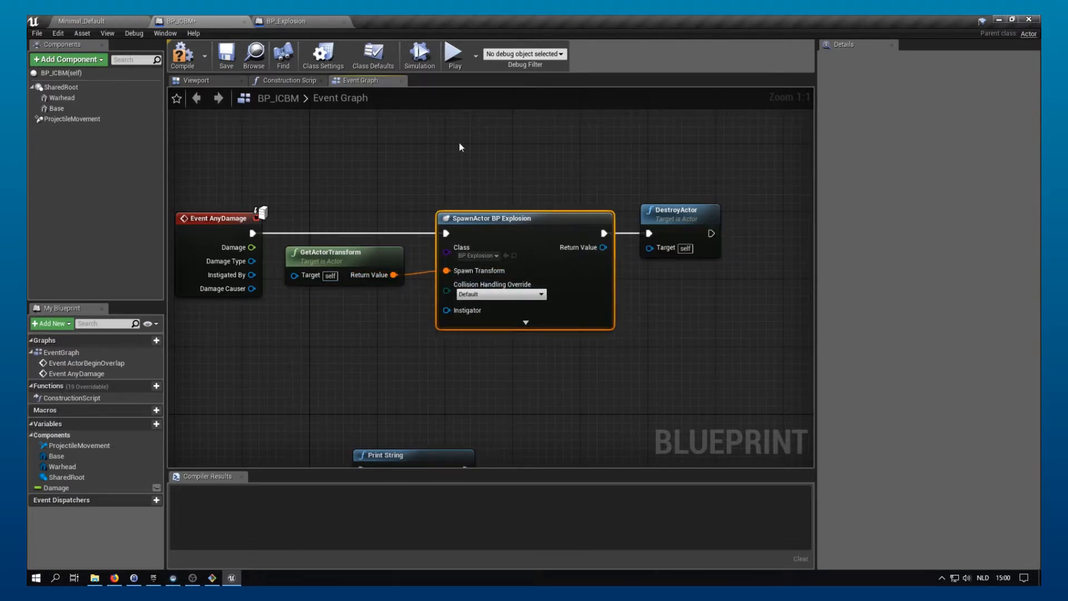
left_click(198, 62)
right_click_drag(419, 181, 508, 201)
scroll(495, 210, "down", 1)
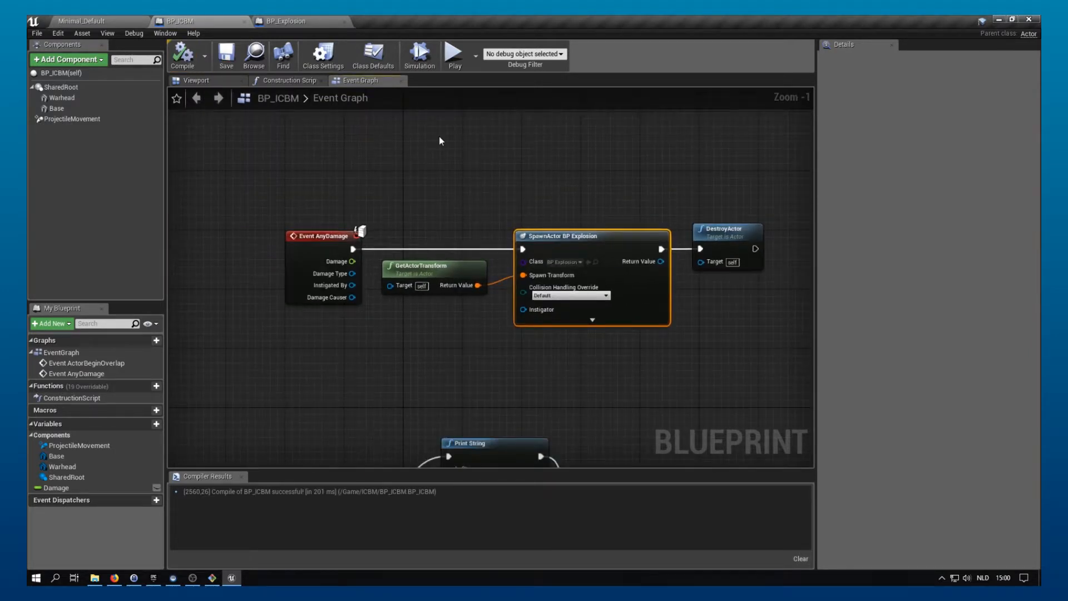
Play the Minimal_Default level to test the missile explosions, and stop the session.
left_click(91, 21)
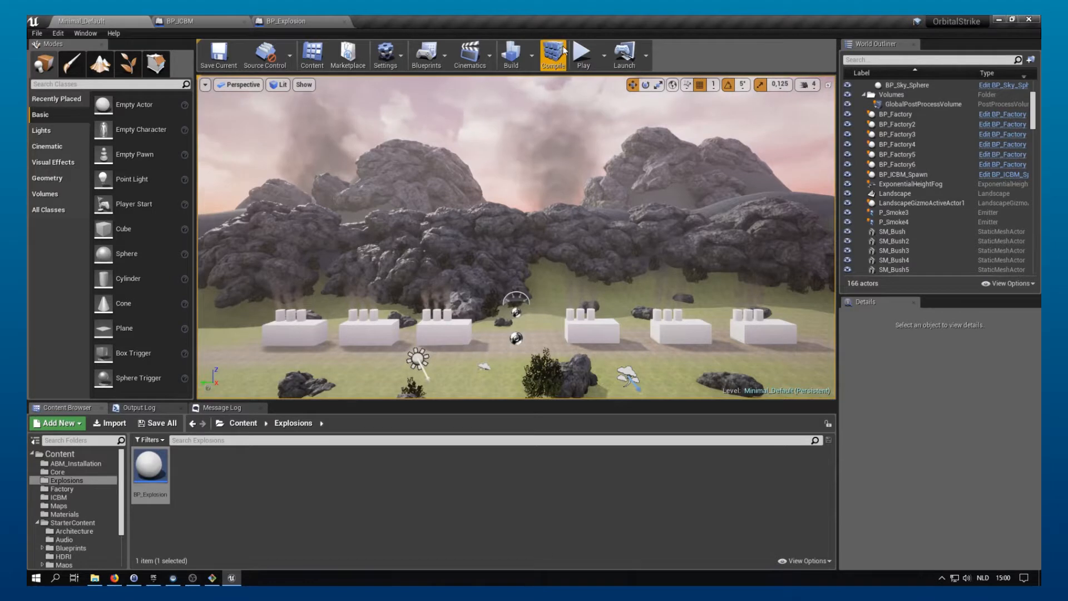
left_click(583, 53)
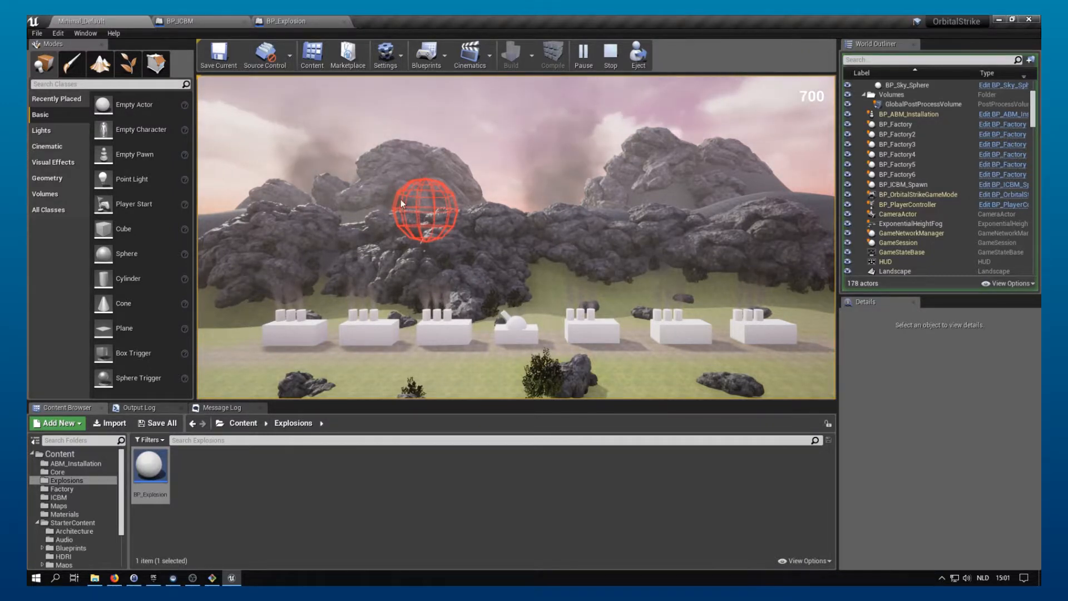
left_click(611, 52)
Delete the Event ActorBeginOverlap and Event Tick nodes from BP_Explosion's event graph.
left_click(285, 20)
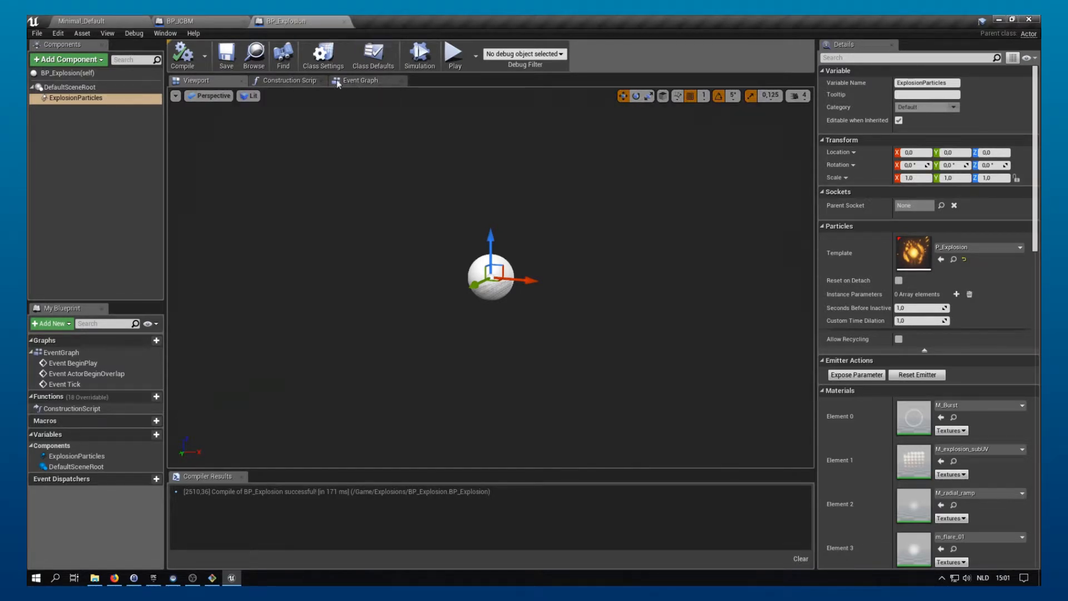
left_click(361, 80)
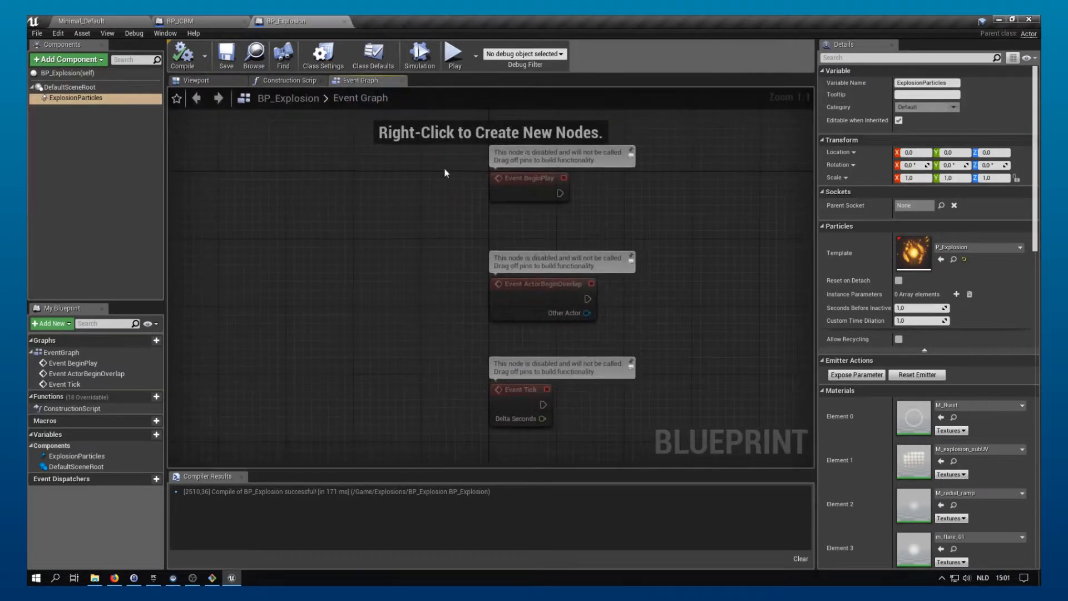
scroll(446, 280, "down", 2)
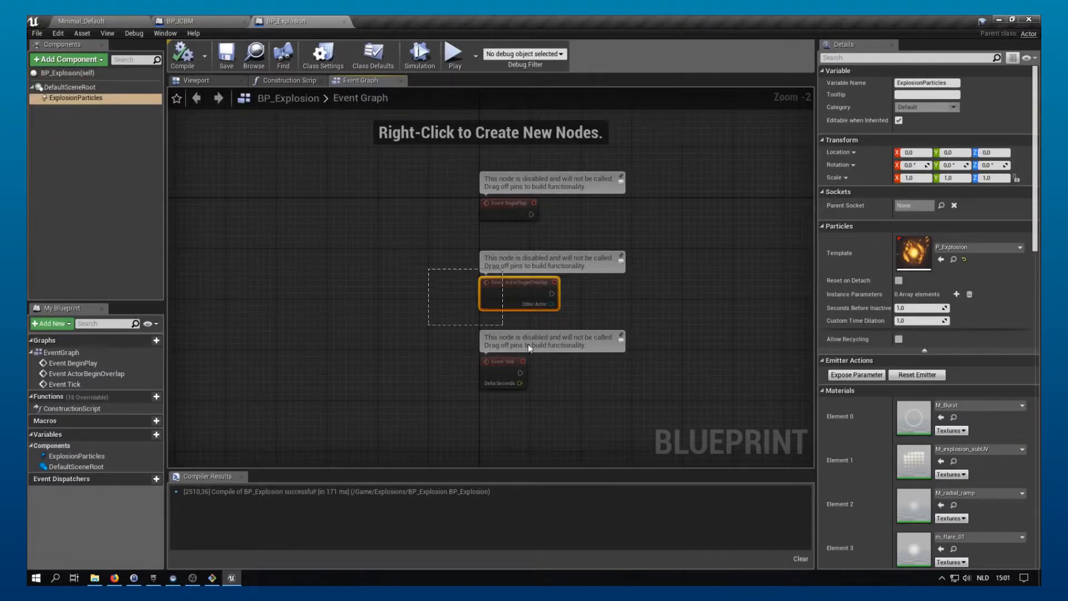
left_click_drag(569, 410, 568, 410)
key("Delete")
right_click_drag(556, 270, 460, 309)
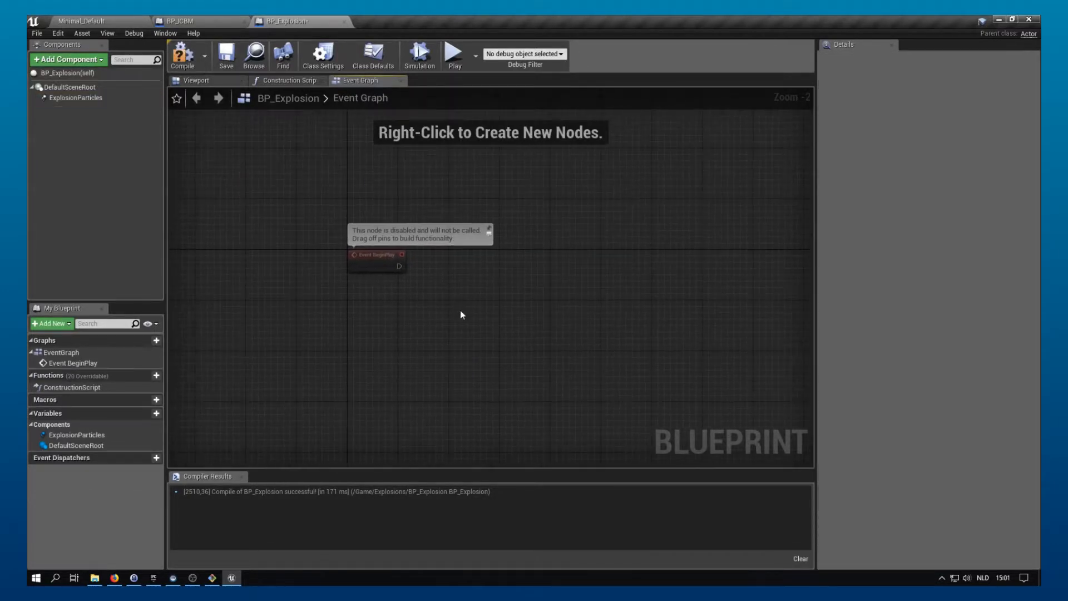
Add a Spawn Sound Attached node driven by Event BeginPlay and place it beside the event.
scroll(460, 310, "up", 2)
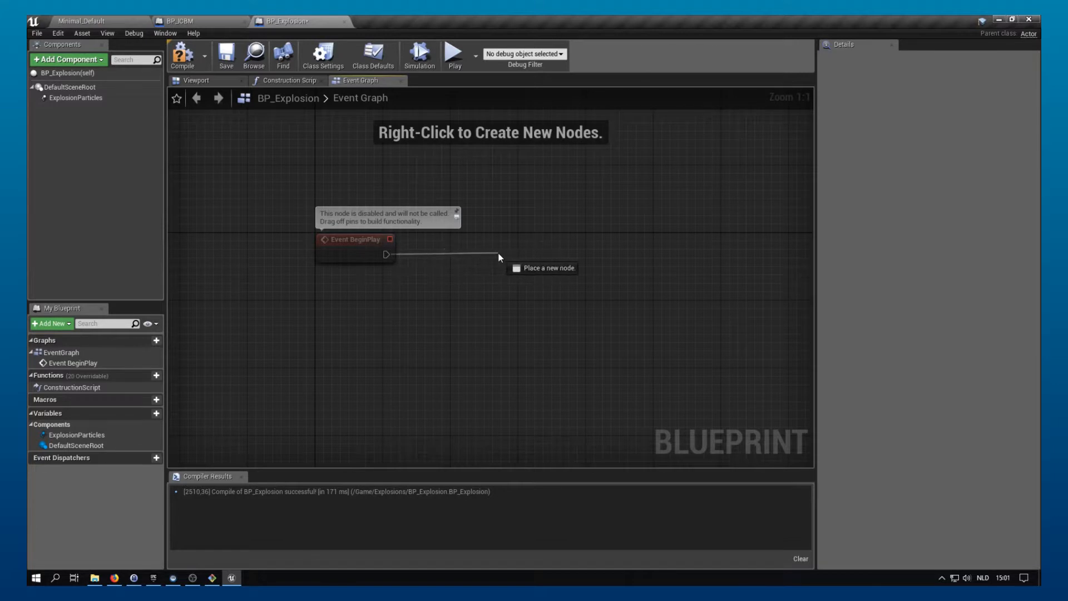
left_click_drag(499, 257, 499, 257)
type("sound")
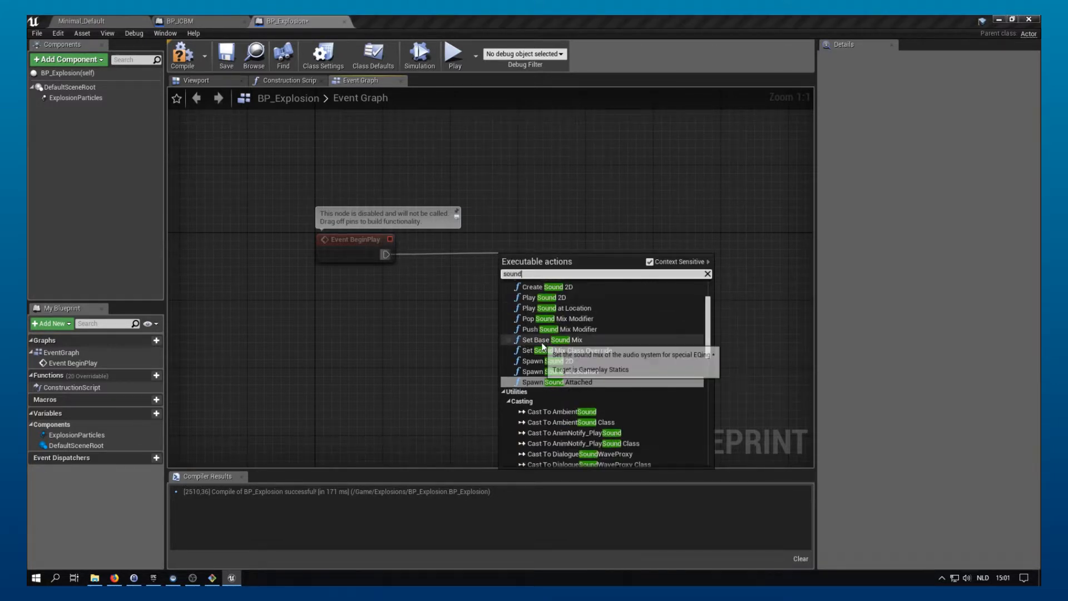
scroll(594, 362, "up", 2)
scroll(594, 368, "down", 1)
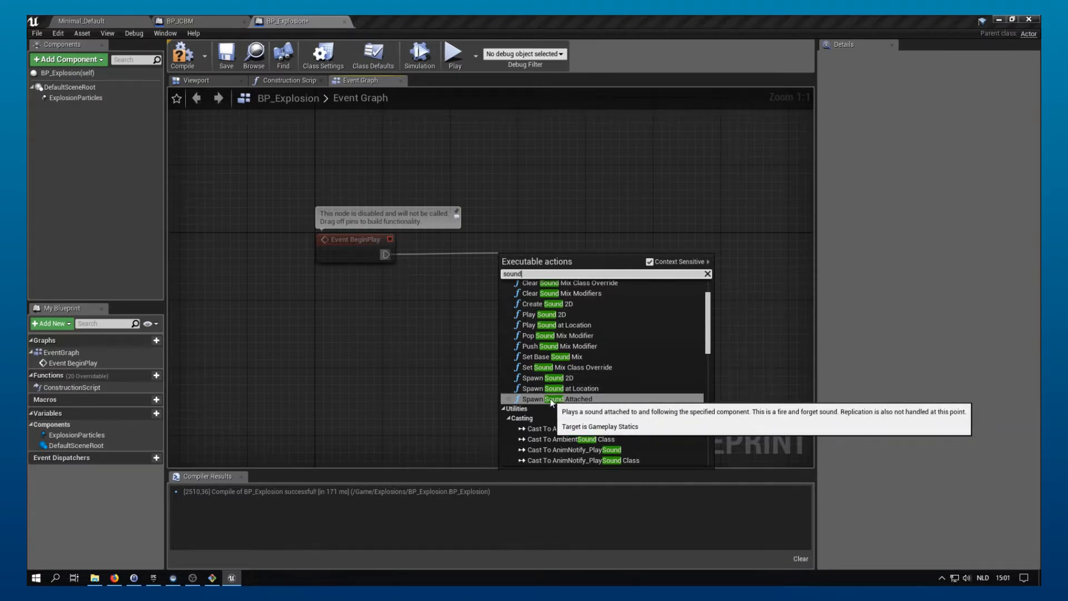
left_click(581, 398)
left_click_drag(577, 262, 513, 246)
Set the Spawn Sound Attached node's sound to Explosion01 and move the node closer to Event BeginPlay.
left_click(493, 279)
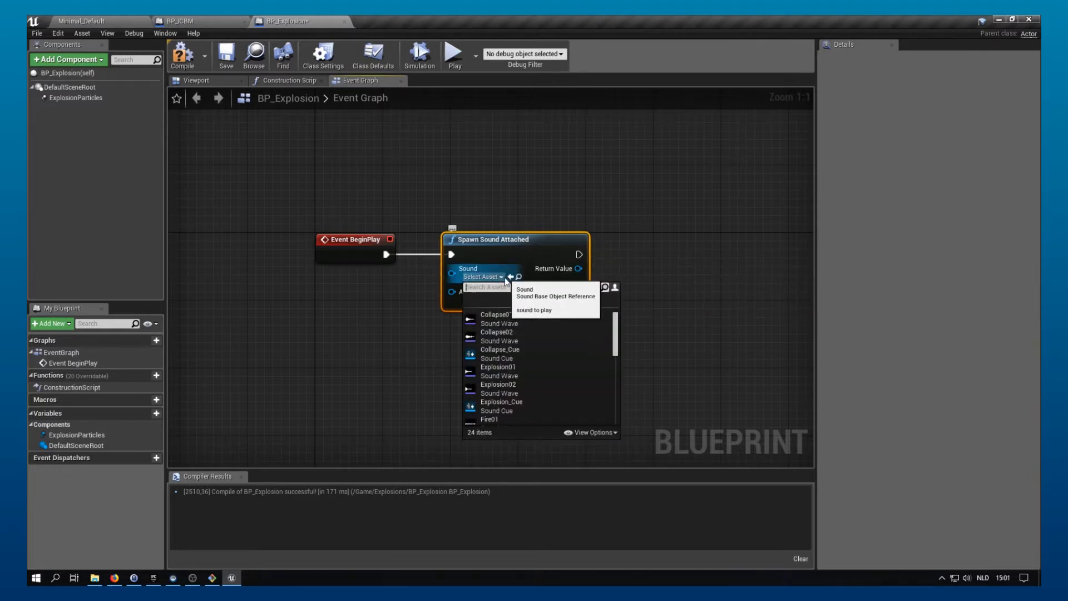
left_click(504, 369)
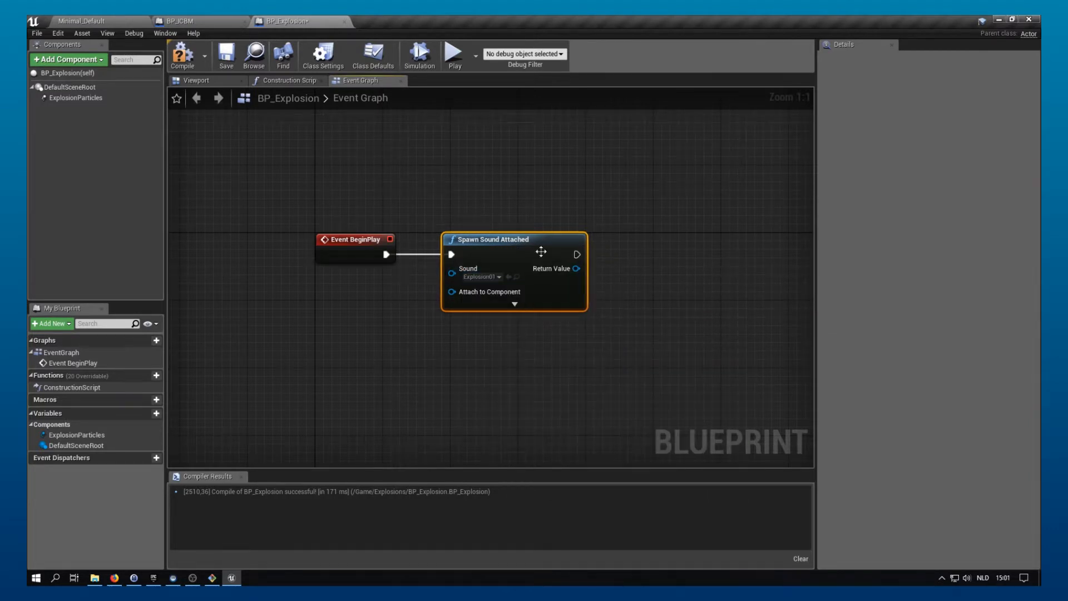
left_click_drag(542, 238, 533, 239)
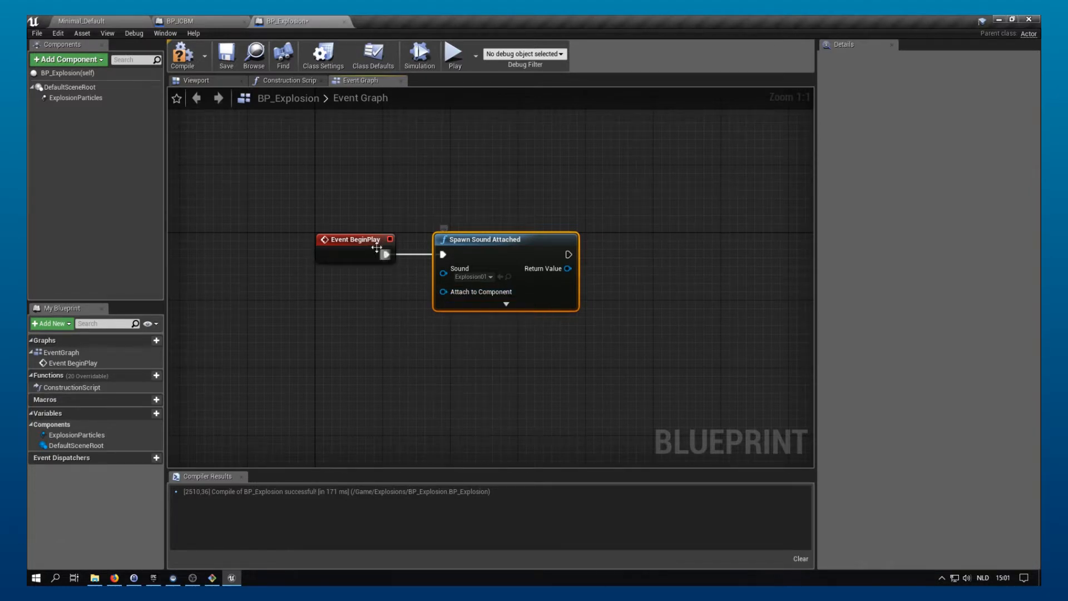
Connect an ExplosionParticles reference to the sound node's Attach to Component input and expand the node's advanced settings.
left_click_drag(72, 98, 388, 368)
left_click_drag(329, 307, 472, 289)
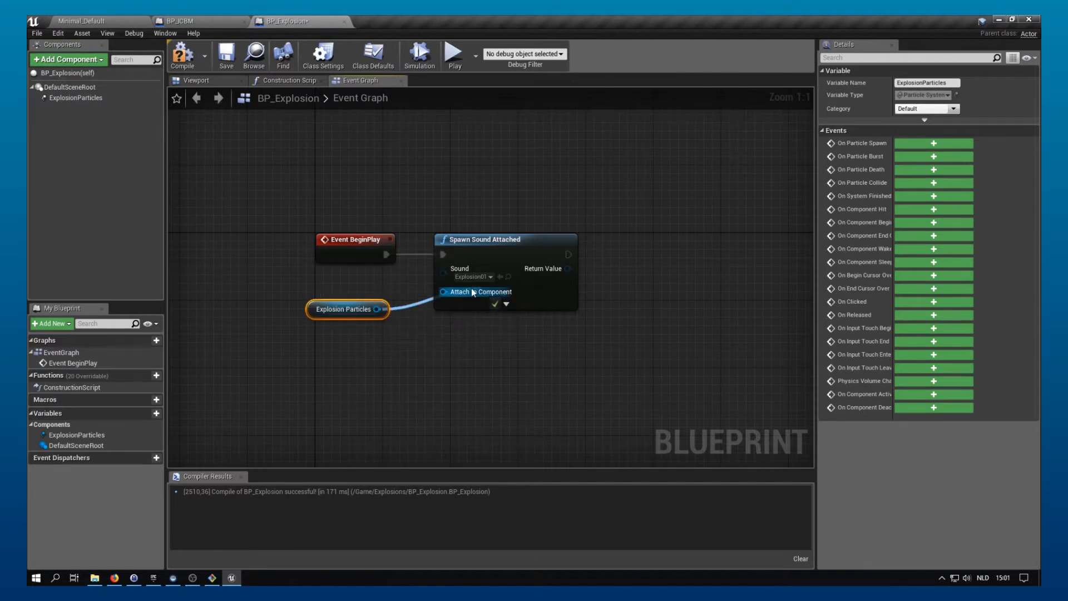
left_click(505, 304)
scroll(558, 331, "down", 2)
right_click_drag(643, 351, 632, 279)
scroll(632, 278, "up", 1)
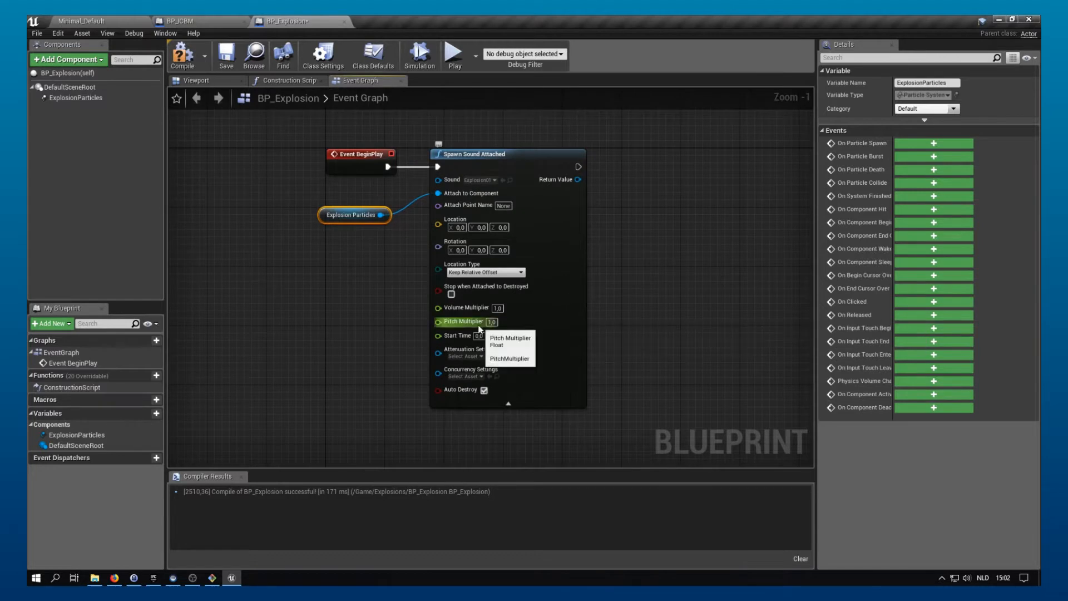
Compile and save BP_Explosion and return to the Minimal_Default level.
left_click(183, 54)
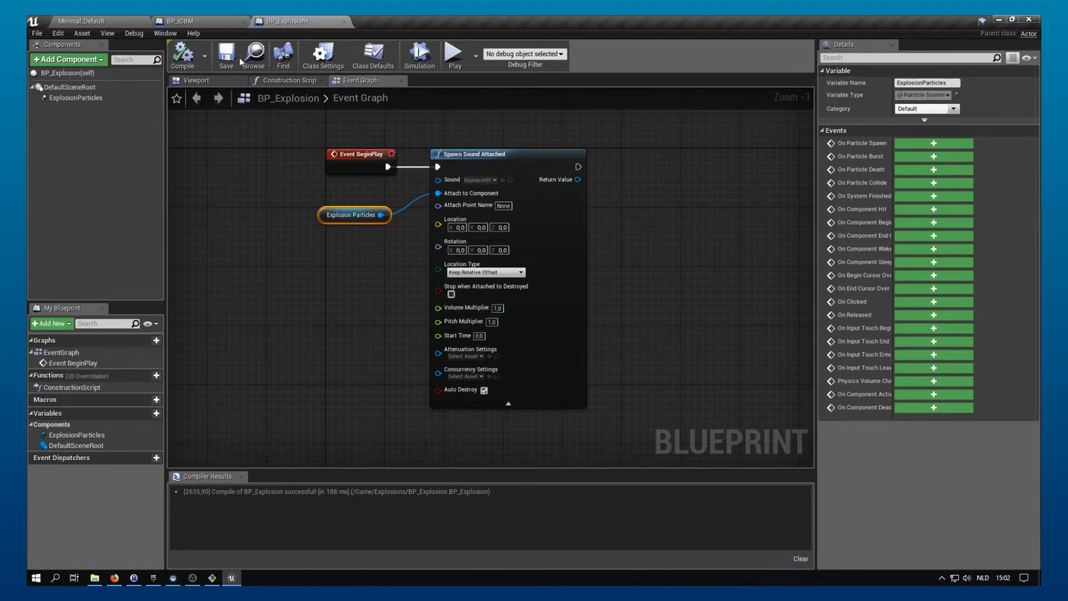
left_click(96, 20)
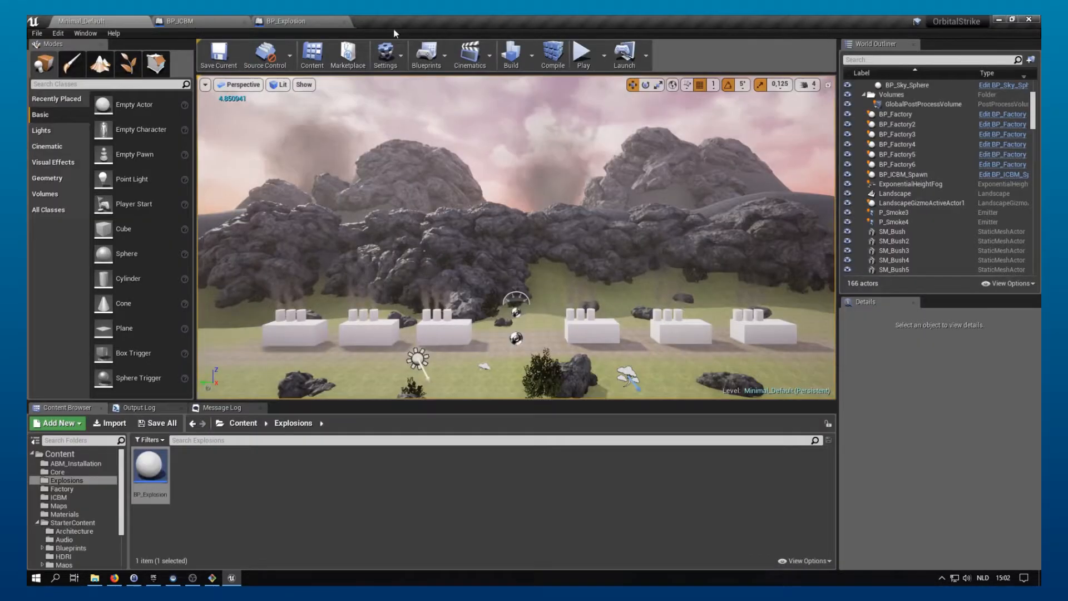
Play-test the level by firing interceptors at the falling missiles to check the explosions, and stop the session.
left_click(583, 53)
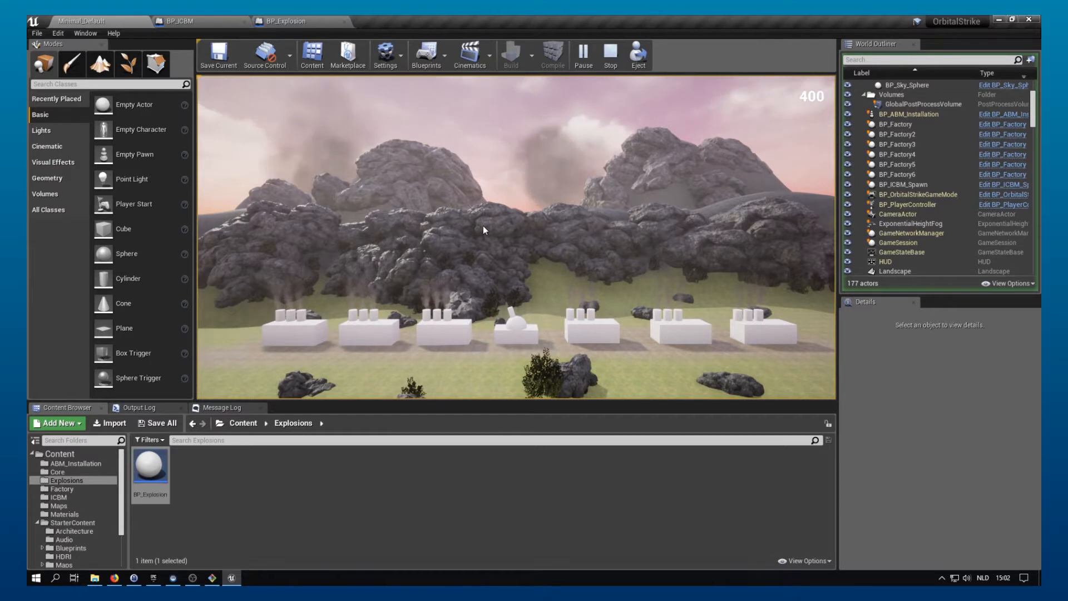
left_click(730, 265)
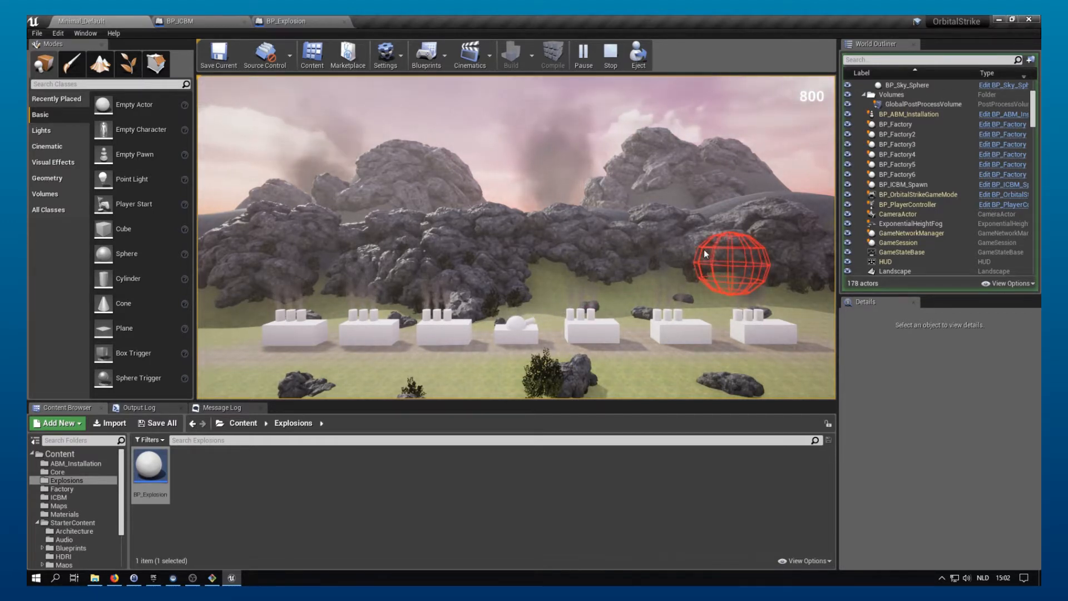
left_click(643, 253)
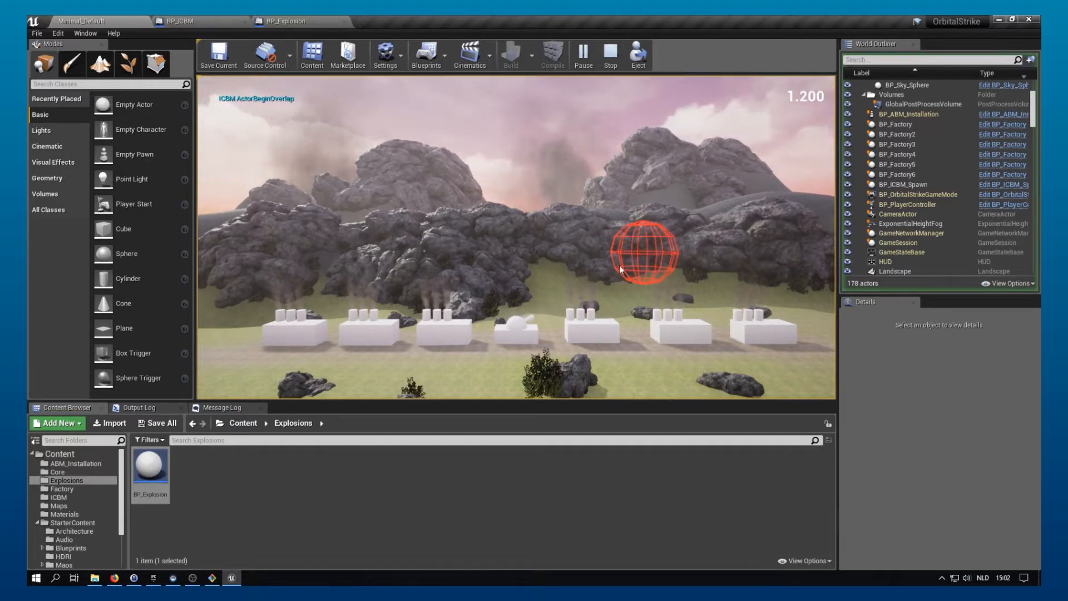
left_click(468, 259)
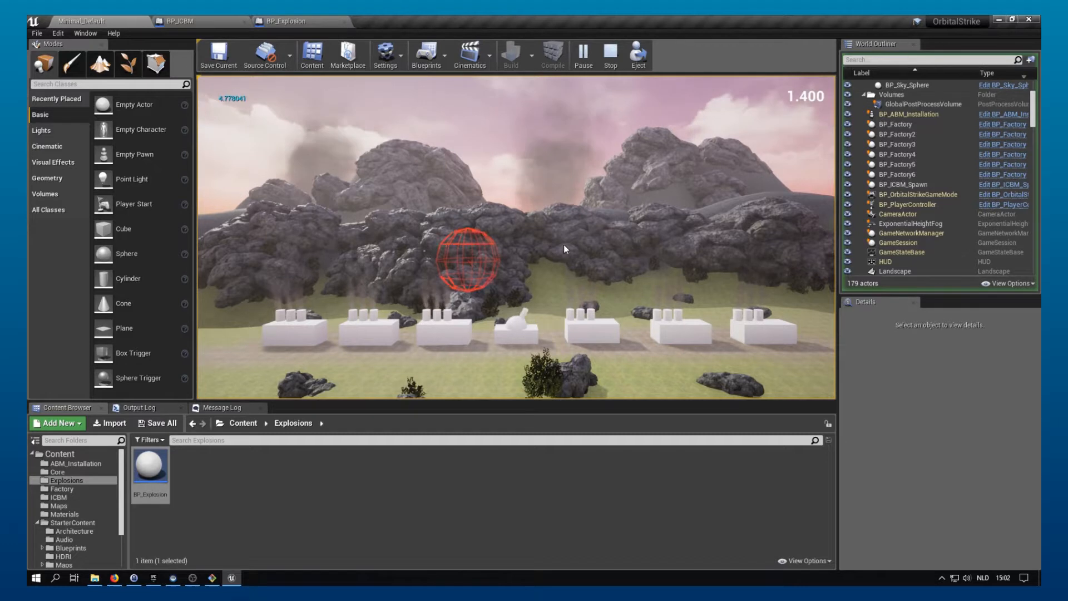
left_click(502, 239)
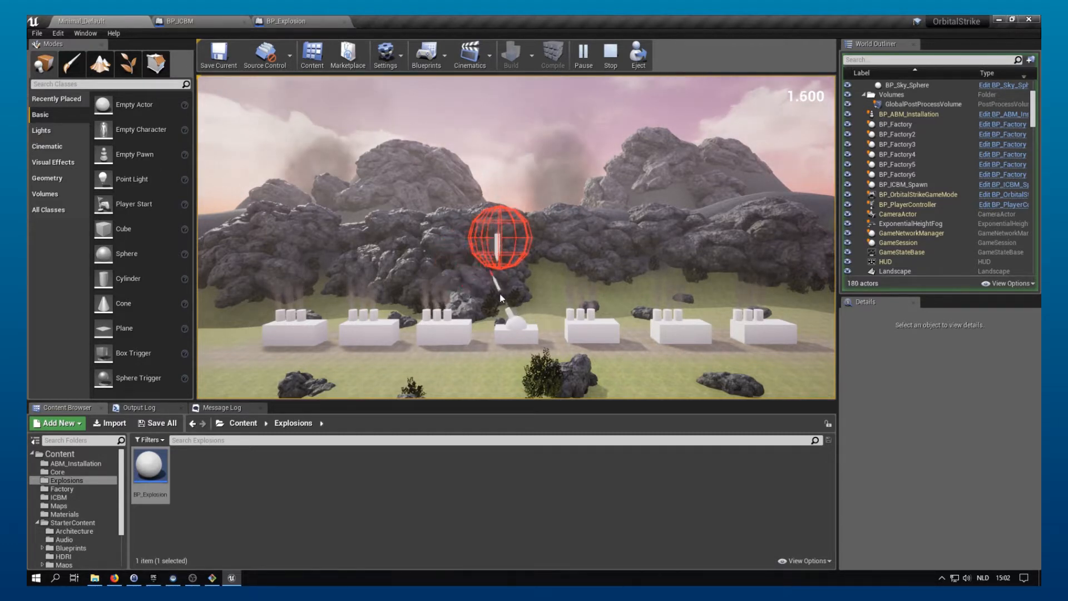
left_click(489, 270)
left_click(611, 66)
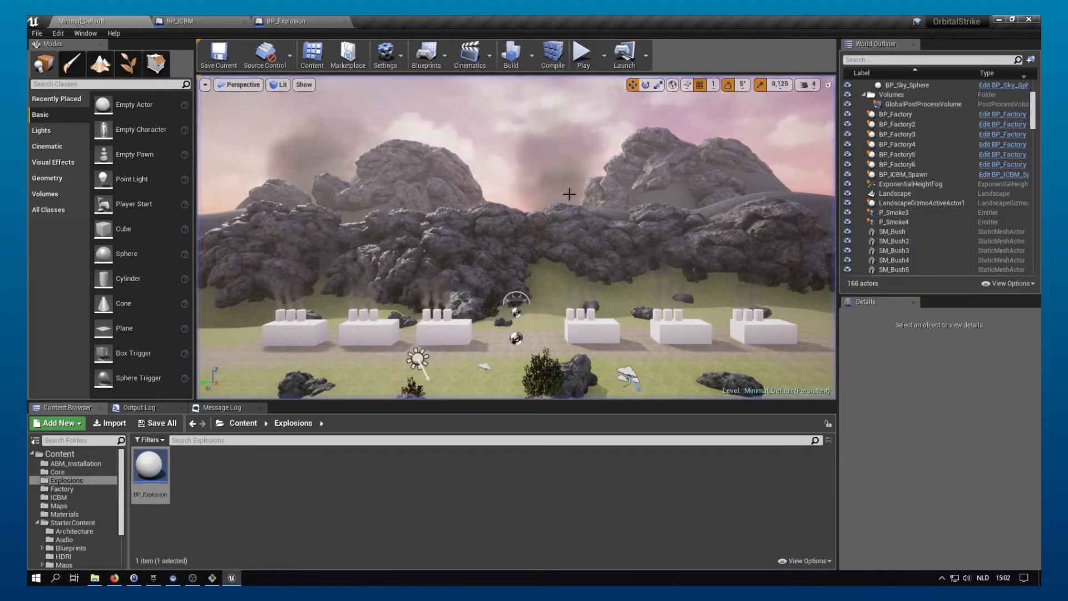
Switch to BP_ICBM and examine how its event graph destroys the actor after Event AnyDamage and Event ActorBeginOverlap.
left_click(281, 21)
left_click(216, 19)
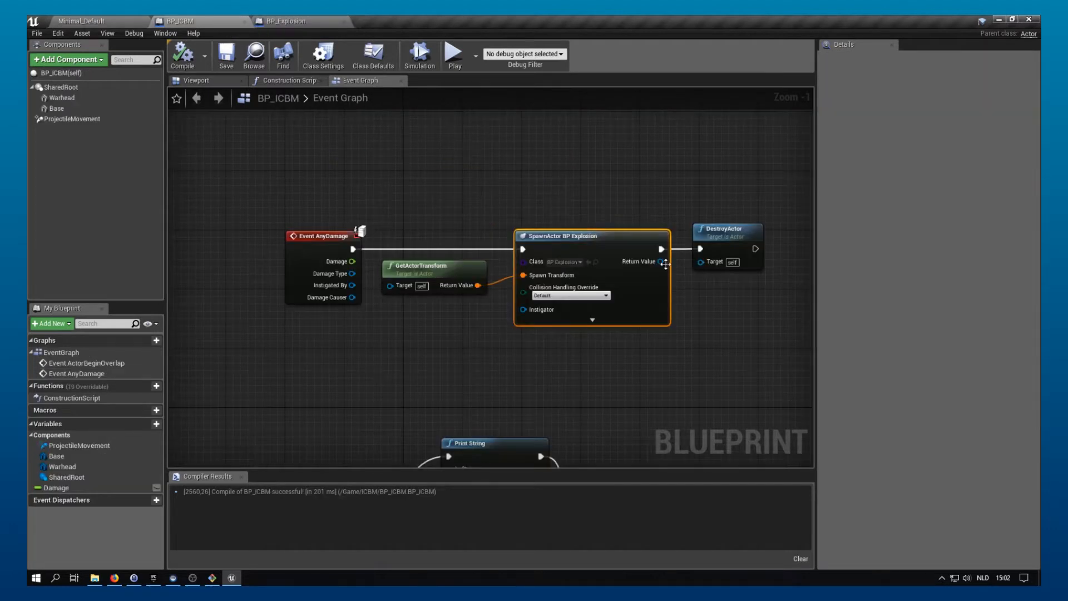
right_click_drag(567, 155, 451, 140)
scroll(419, 155, "down", 3)
right_click_drag(507, 293, 513, 251)
scroll(503, 245, "up", 4)
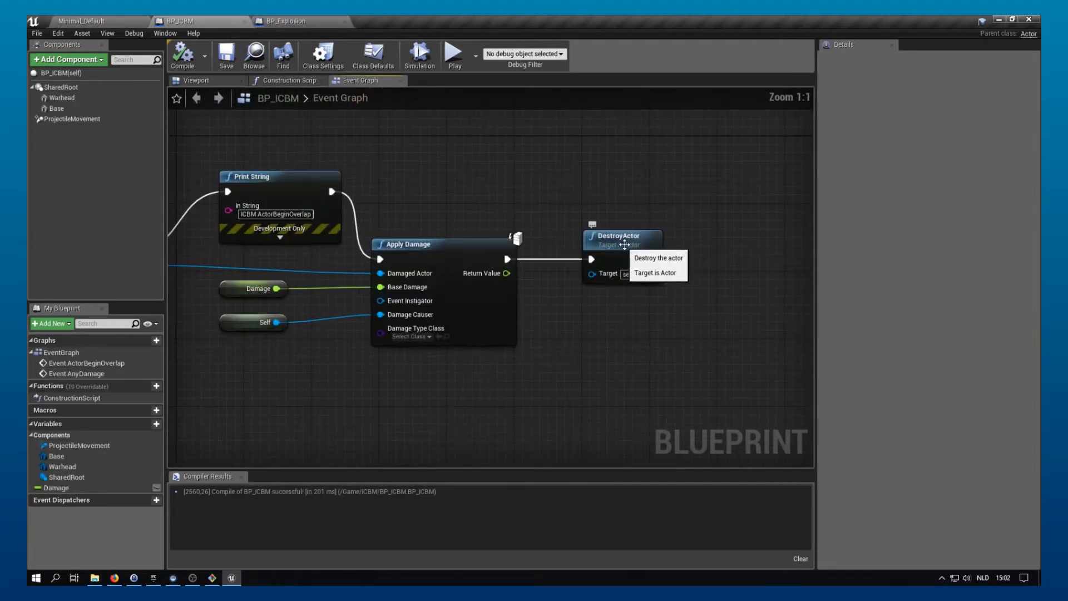
scroll(629, 213, "down", 2)
right_click_drag(629, 209, 672, 350)
left_click(611, 302)
right_click_drag(483, 266, 435, 241)
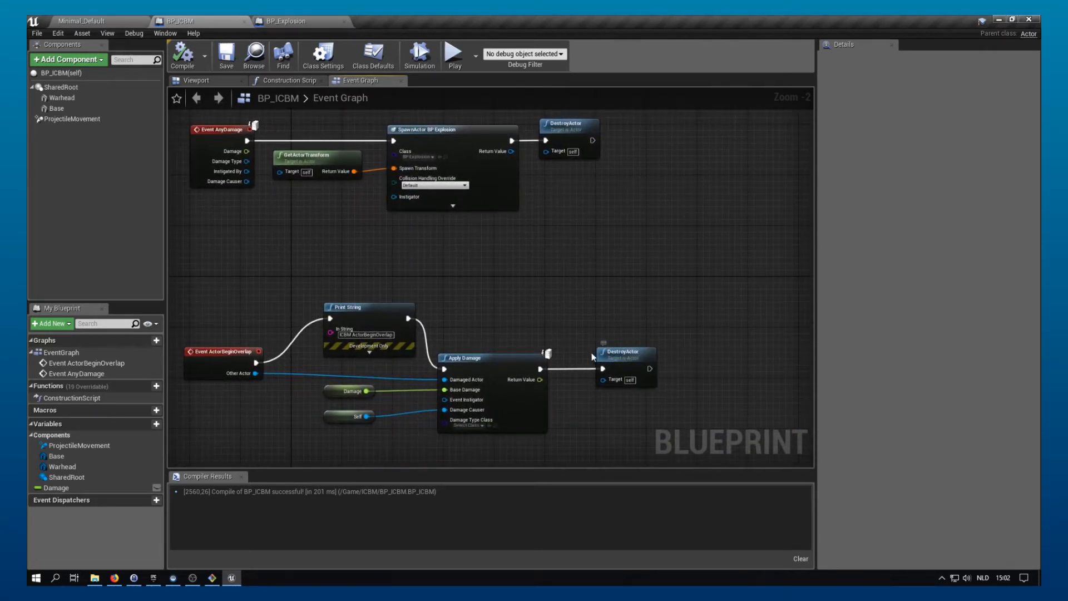
right_click_drag(593, 356, 631, 324)
Collapse the GetActorTransform, SpawnActor BP Explosion and DestroyActor nodes of Event AnyDamage into a function named DestroySelf, placing its node beside the event.
left_click_drag(362, 160, 643, 289)
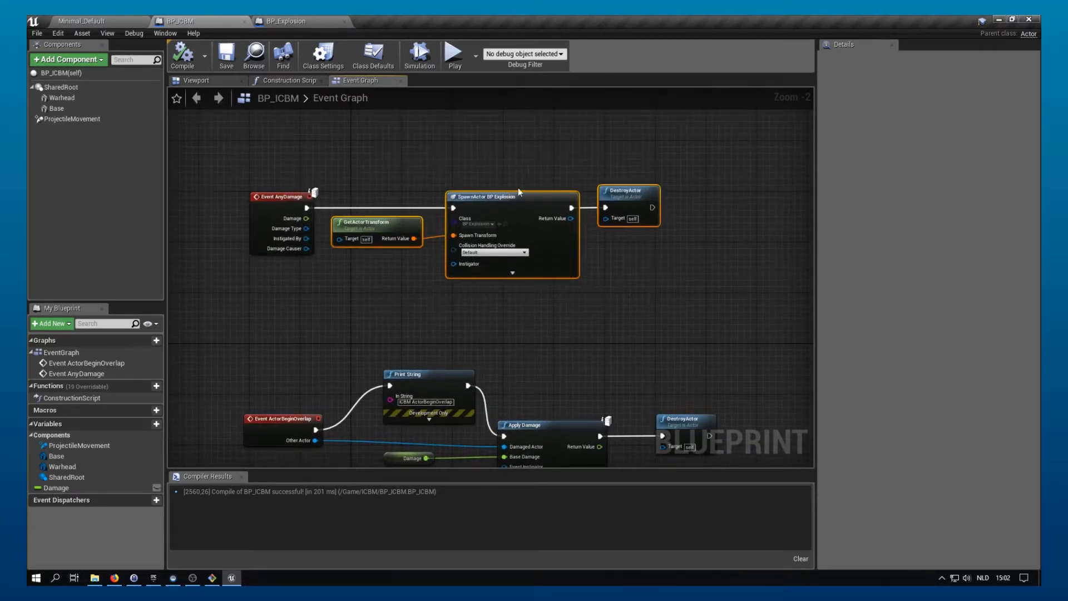
right_click(500, 202)
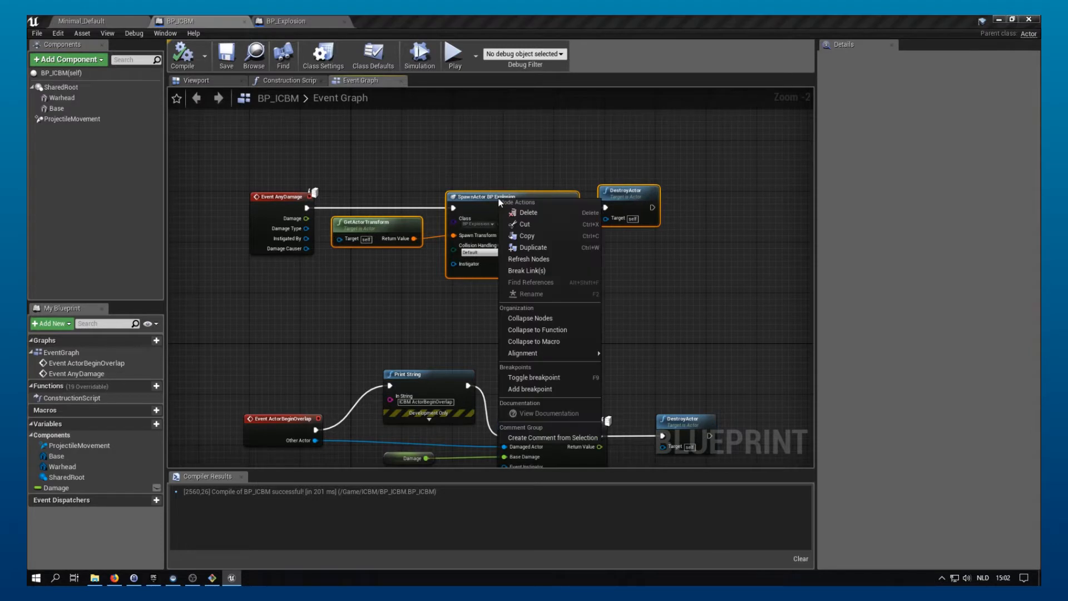
left_click(546, 330)
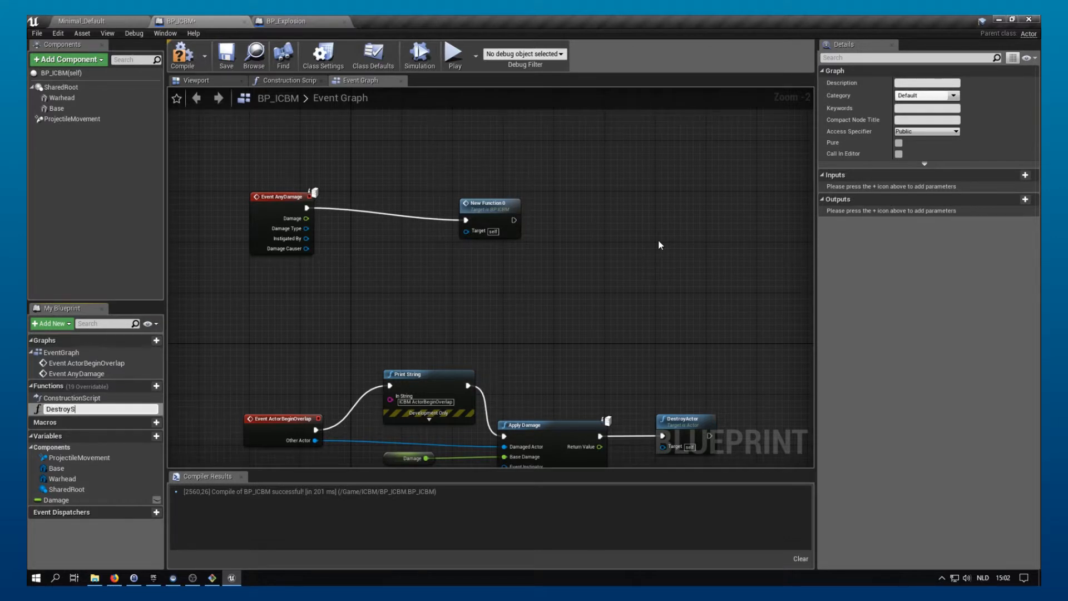
type("DestroySelf")
key("Return")
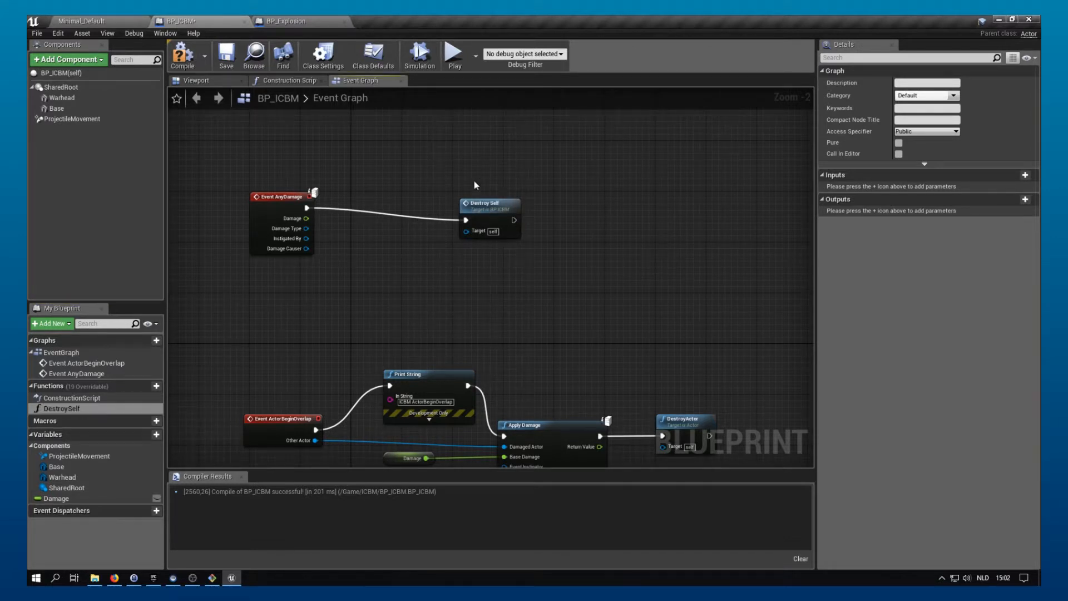
left_click_drag(500, 209, 405, 196)
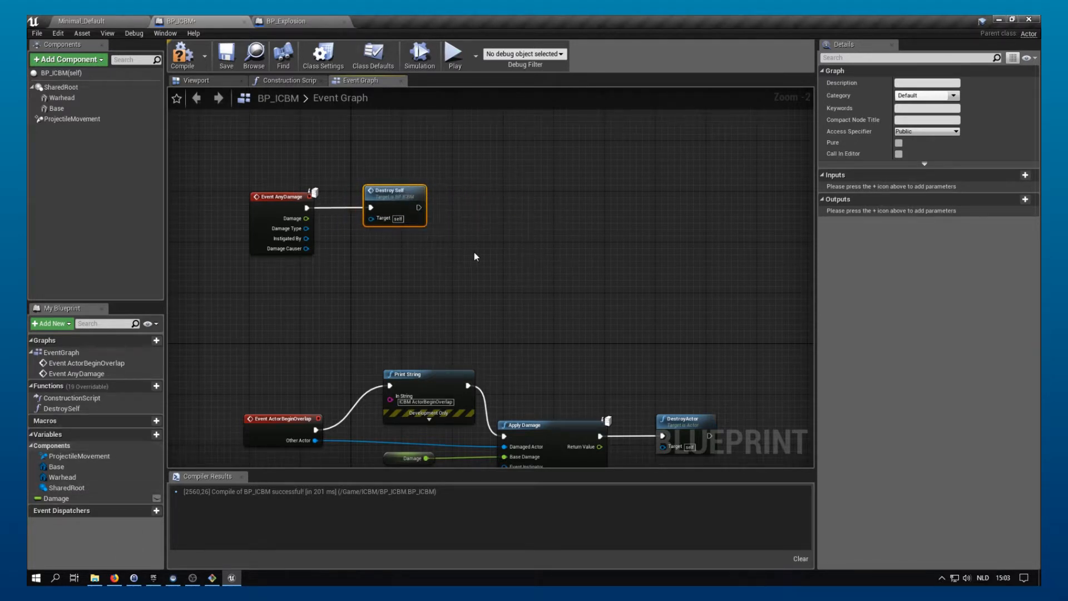
Rename the DestroySelf function to ExplodeSelf.
left_click(109, 407)
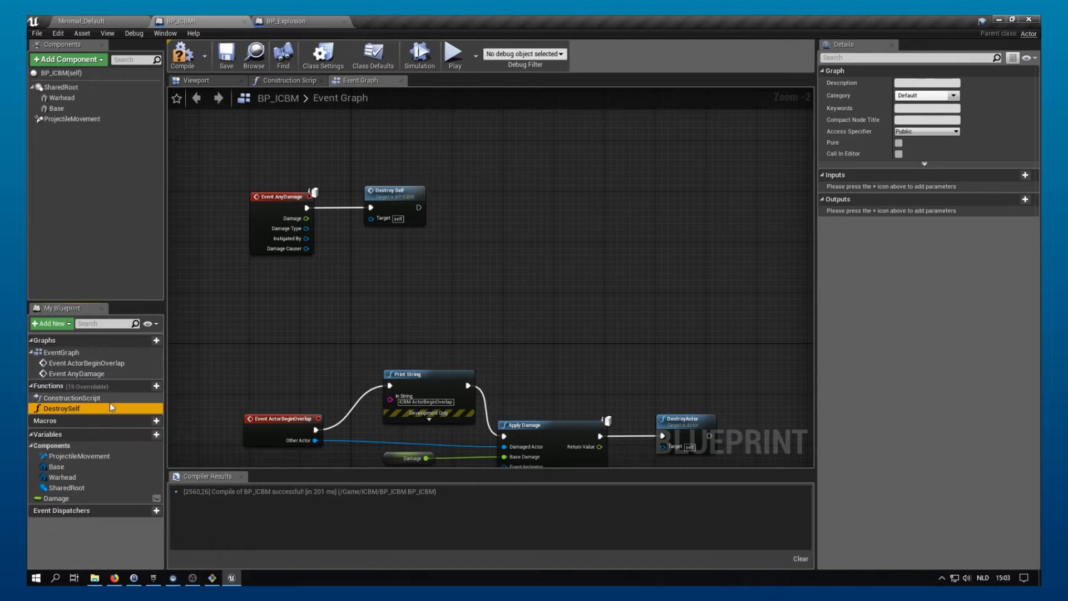
left_click(111, 407)
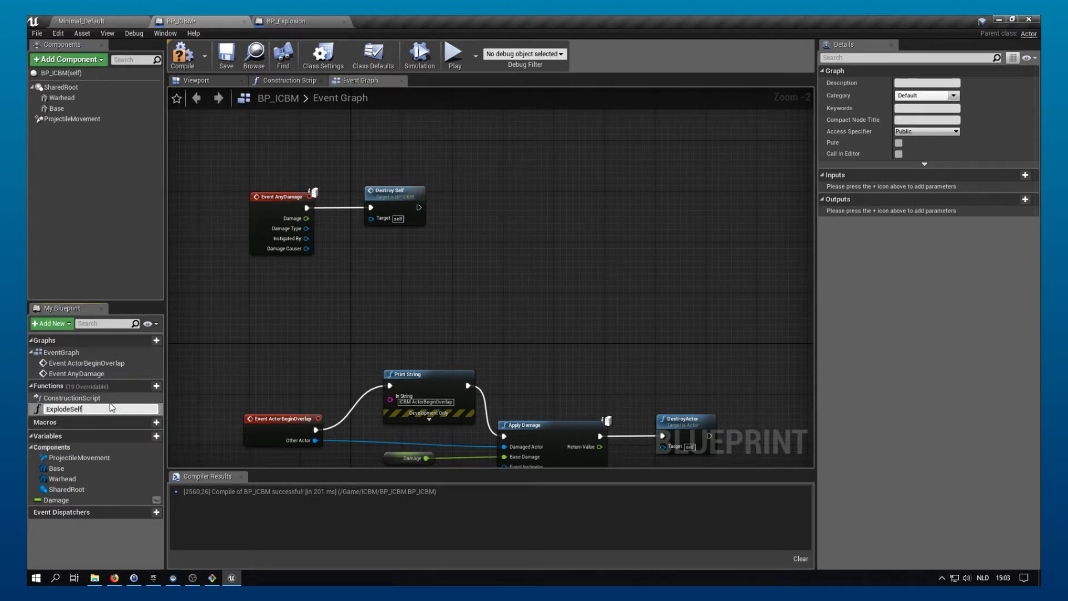
key("Return")
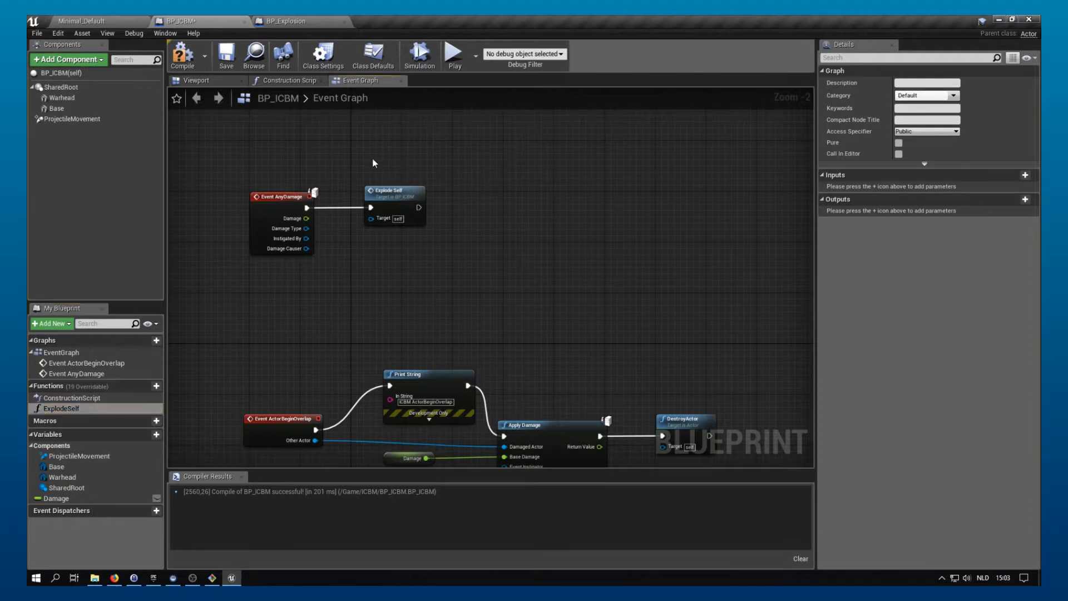
Replace the DestroyActor node after Apply Damage with a copy of the Explode Self node connected to Apply Damage.
right_click_drag(548, 279, 450, 201)
right_click(429, 209)
key("Escape")
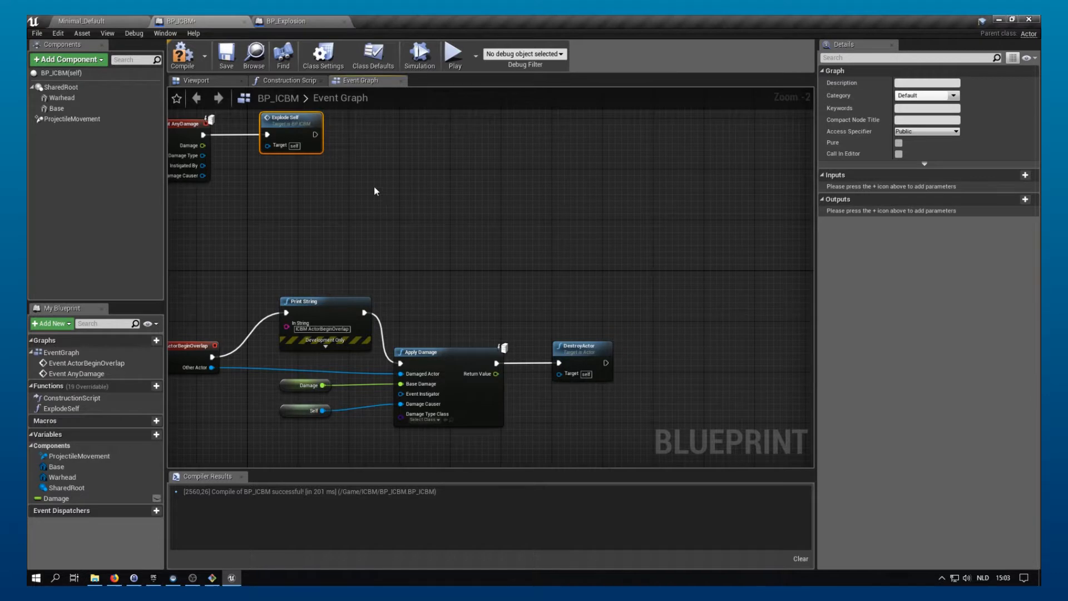
left_click(597, 322)
key("ctrl+v")
left_click(591, 341)
left_click_drag(591, 341, 591, 373)
left_click_drag(503, 364, 572, 352)
left_click(576, 386)
key("Delete")
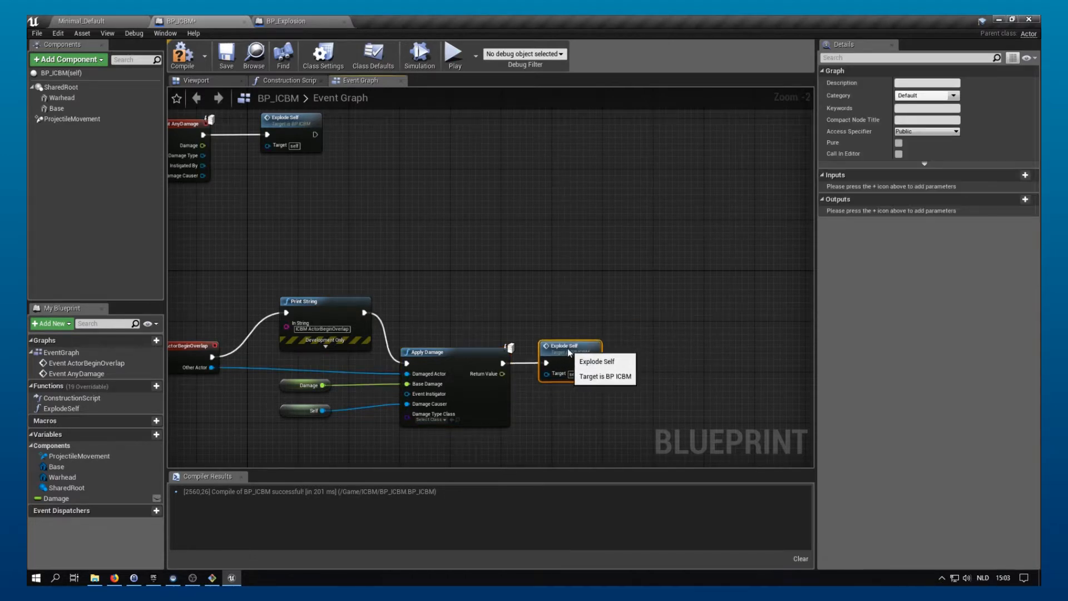
Open the ExplodeSelf function, move its entry node closer to SpawnActor BP Explosion, and compile BP_ICBM.
left_click(270, 299)
double_click(63, 409)
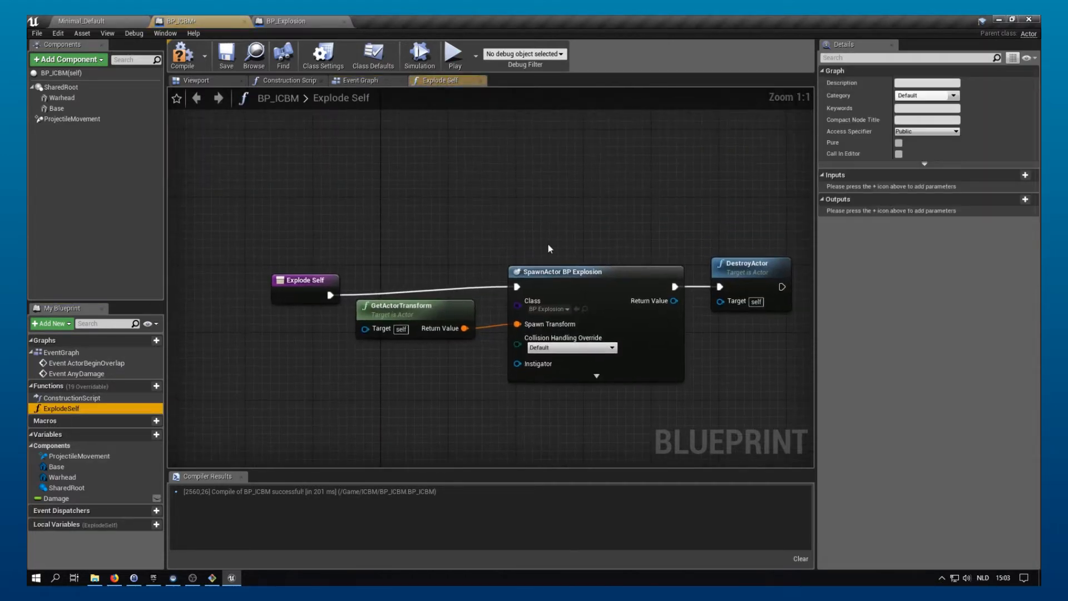
left_click(362, 240)
left_click_drag(363, 239, 412, 240)
left_click(556, 182)
right_click_drag(556, 183, 479, 177)
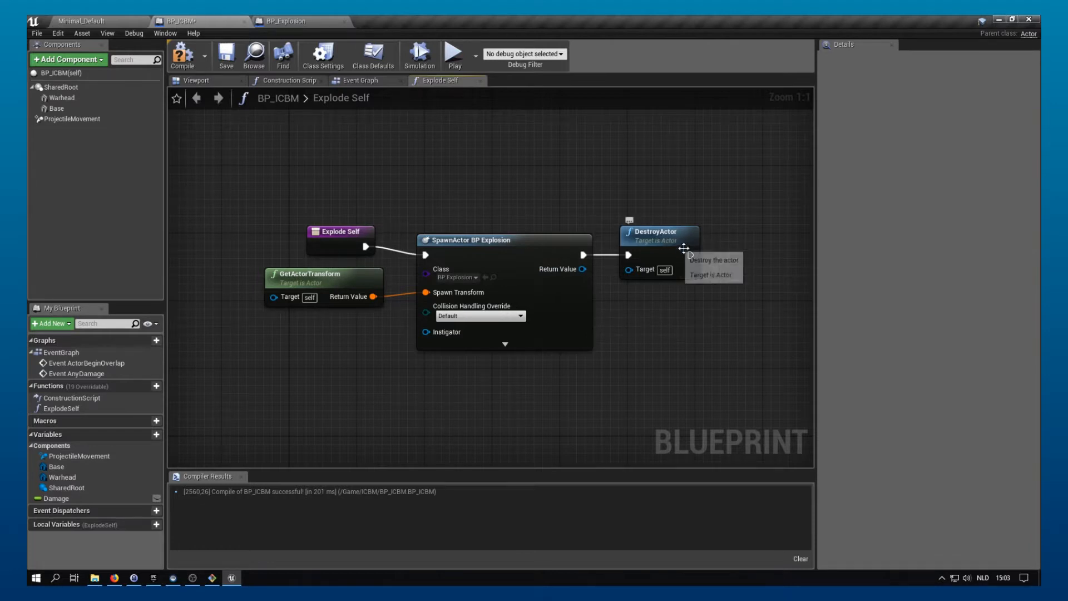
left_click(178, 56)
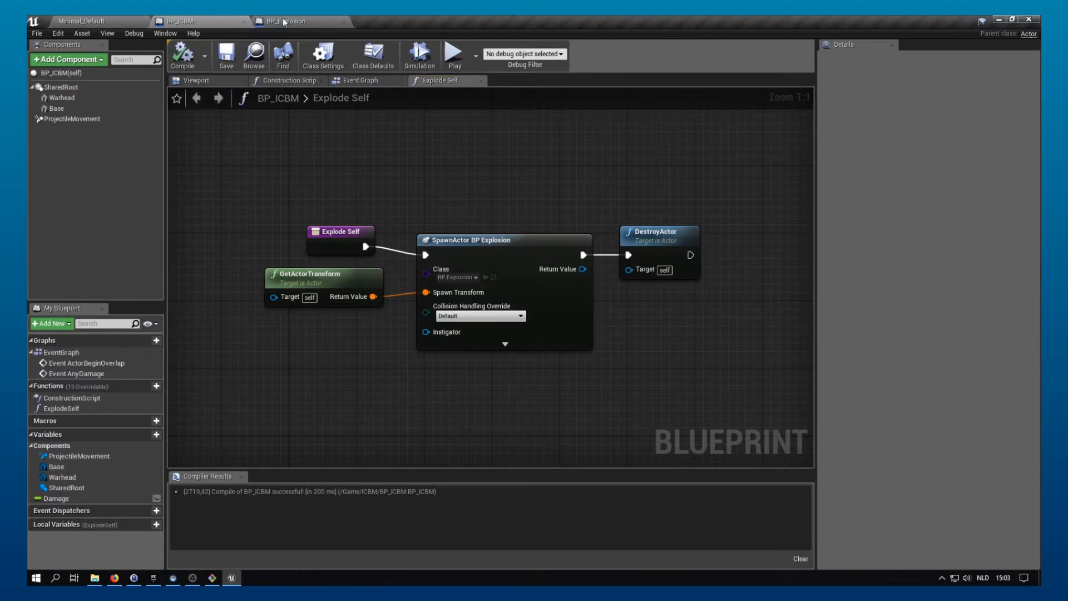
Run the Minimal_Default level twice, firing at missiles to test the explosions on impact and interception, and stop playing.
left_click(84, 20)
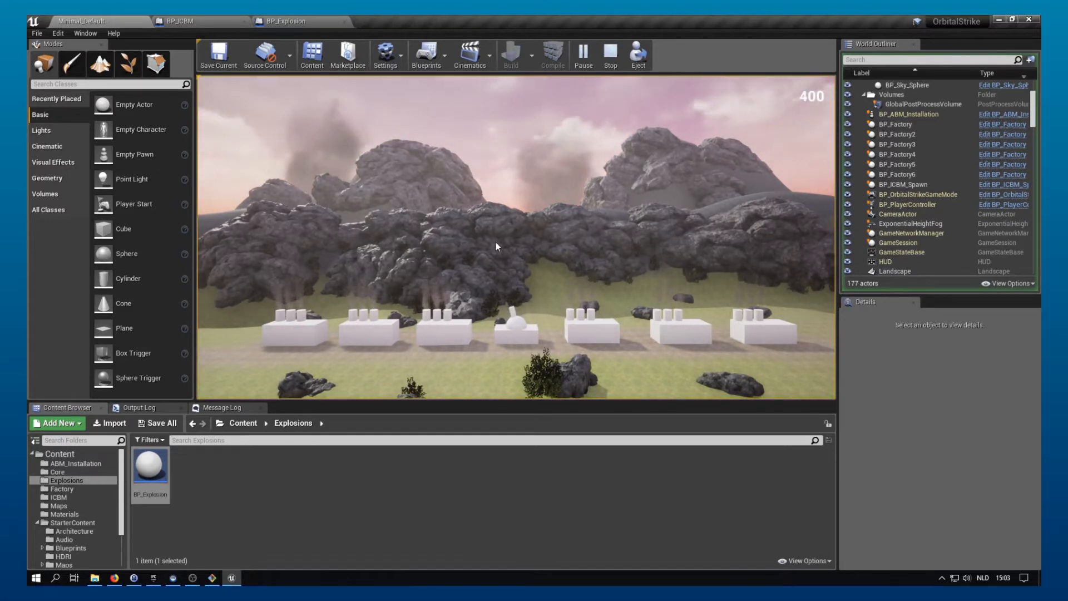
left_click(732, 278)
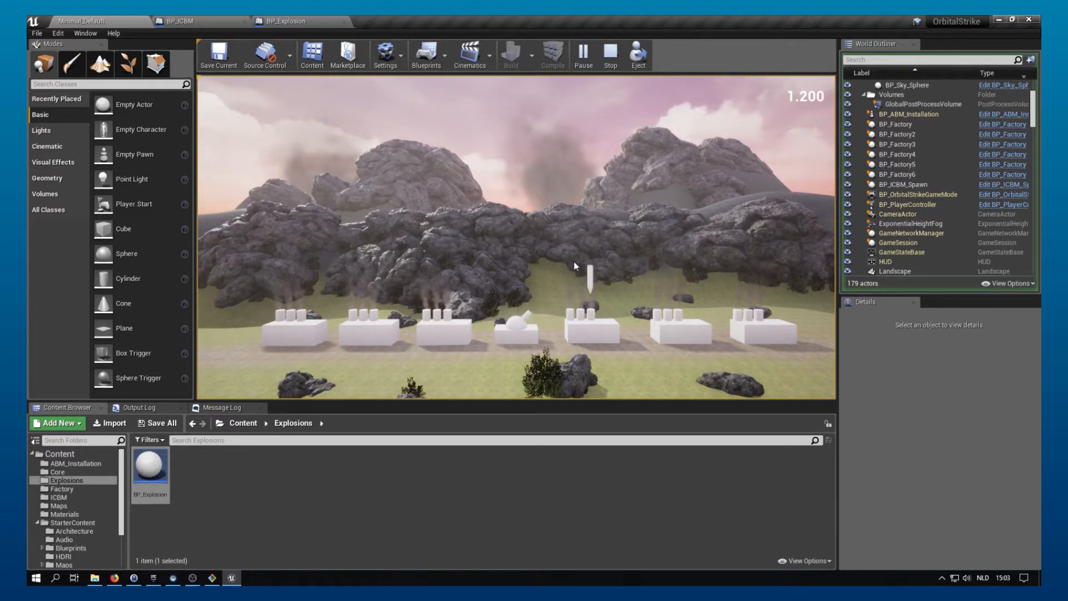
left_click(610, 59)
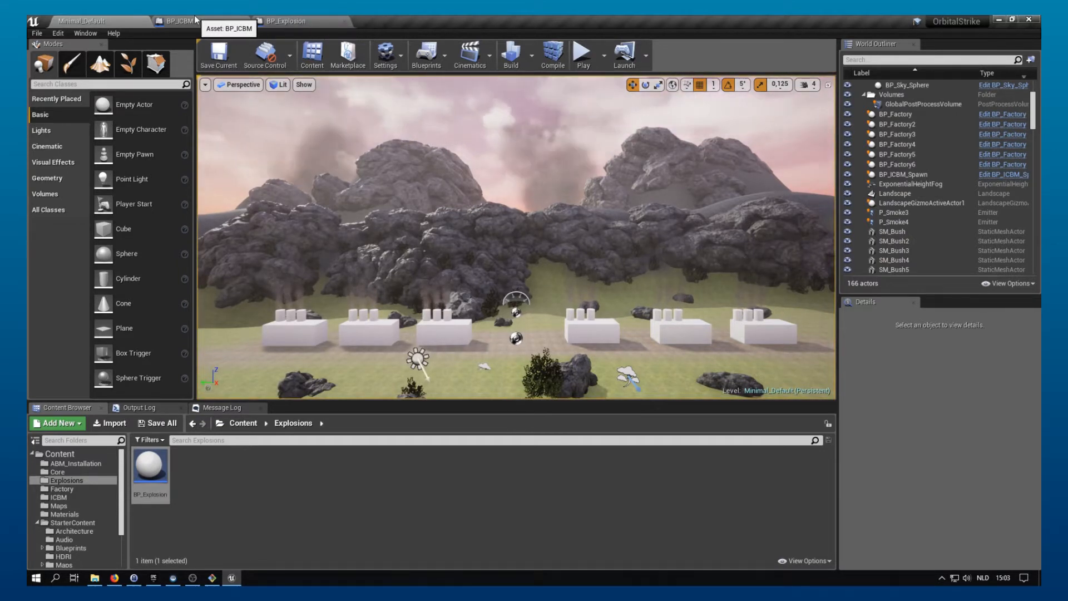
left_click(582, 55)
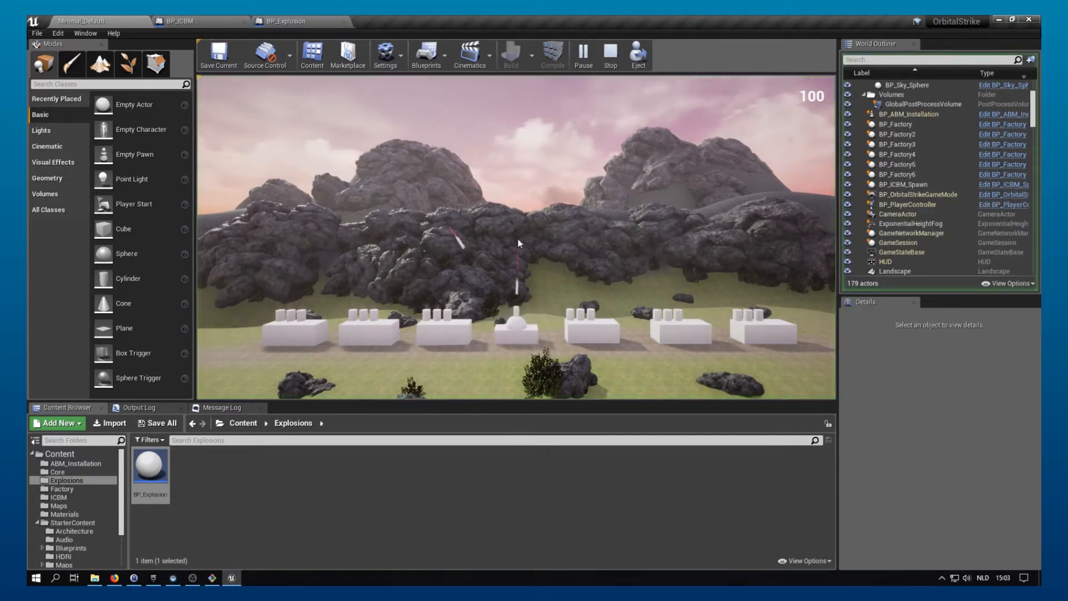
left_click(613, 245)
left_click(499, 227)
left_click(388, 242)
left_click(373, 241)
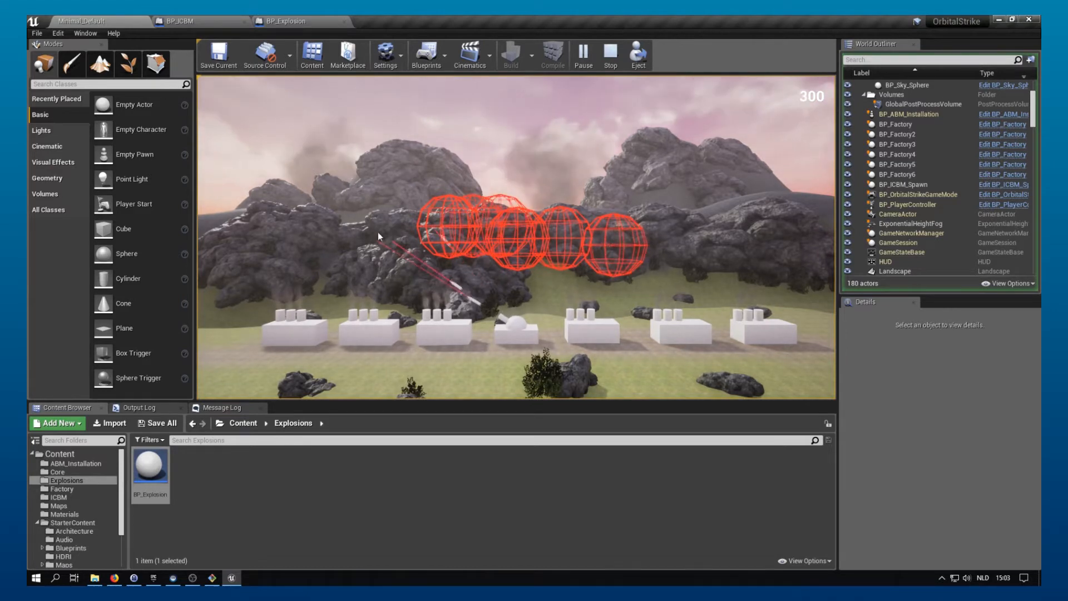
left_click(386, 201)
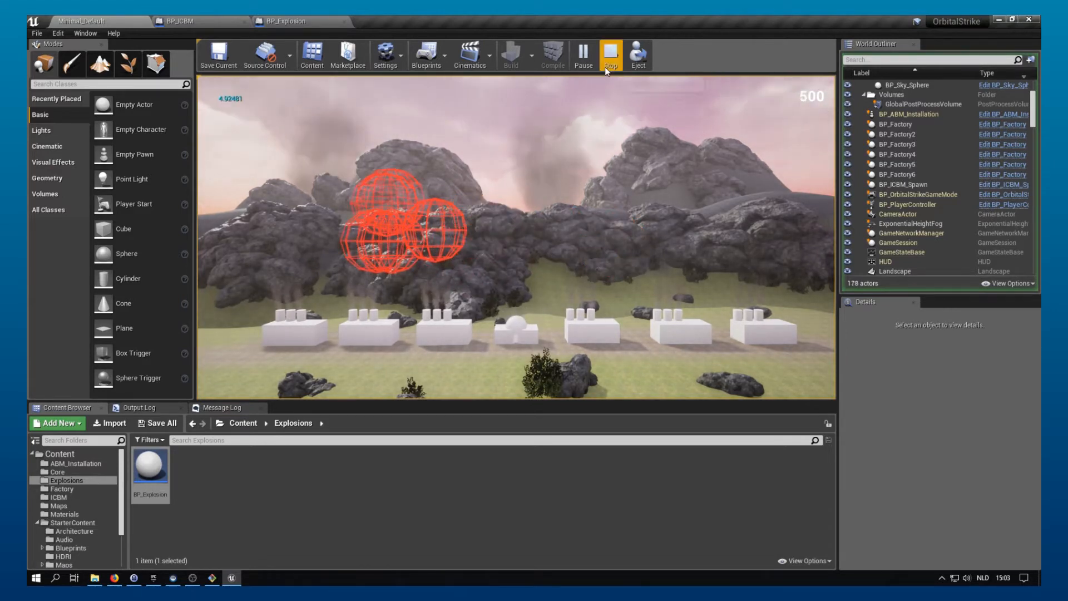
left_click(610, 53)
Open the BP_ABM blueprint from the ABM_Installation content folder.
left_click(364, 547)
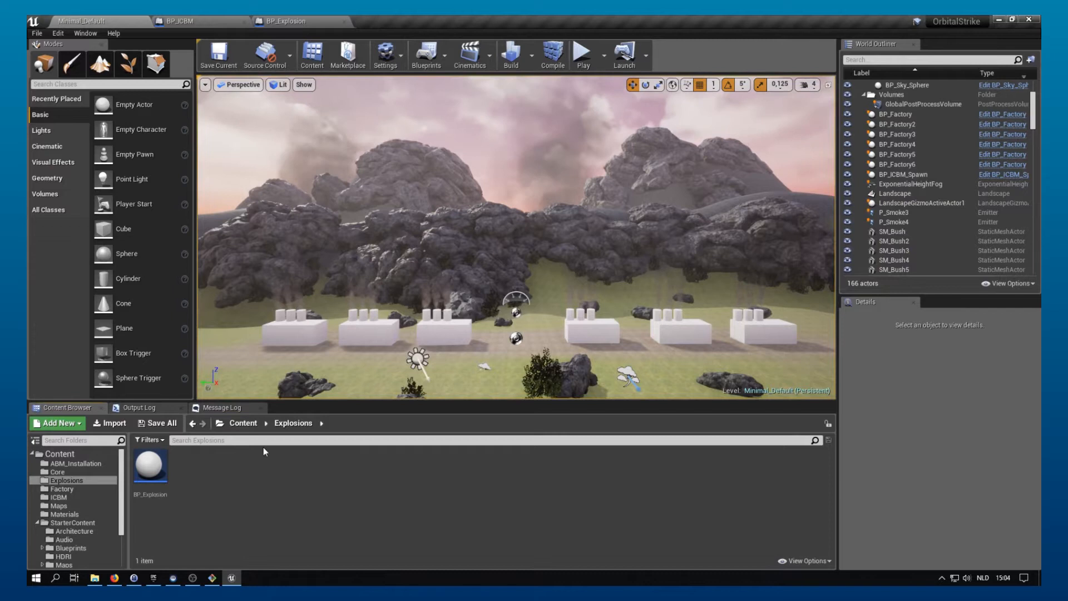
left_click(245, 424)
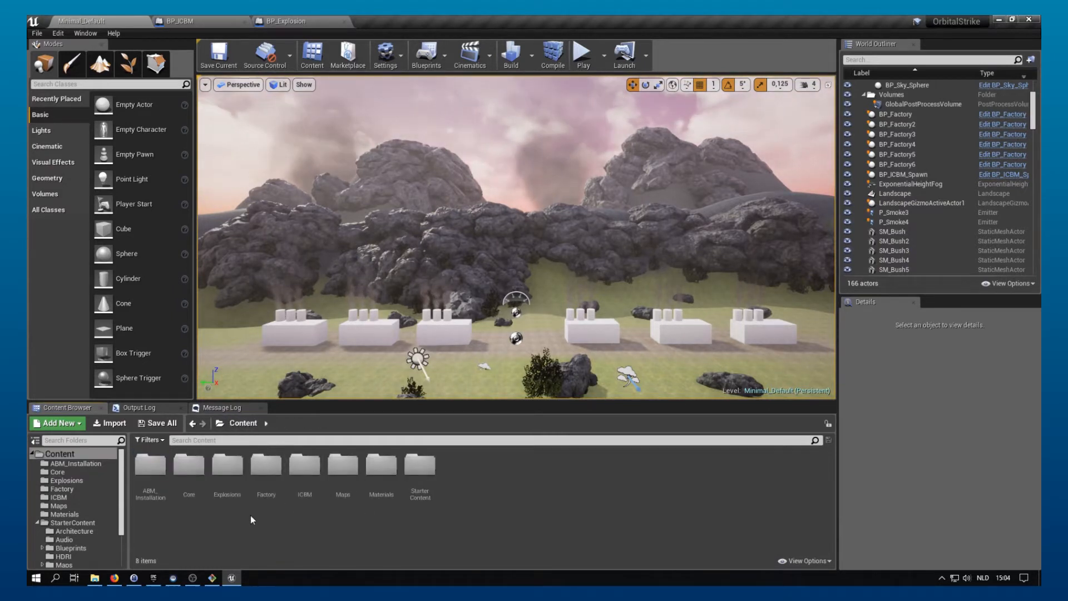
left_click(160, 490)
double_click(160, 490)
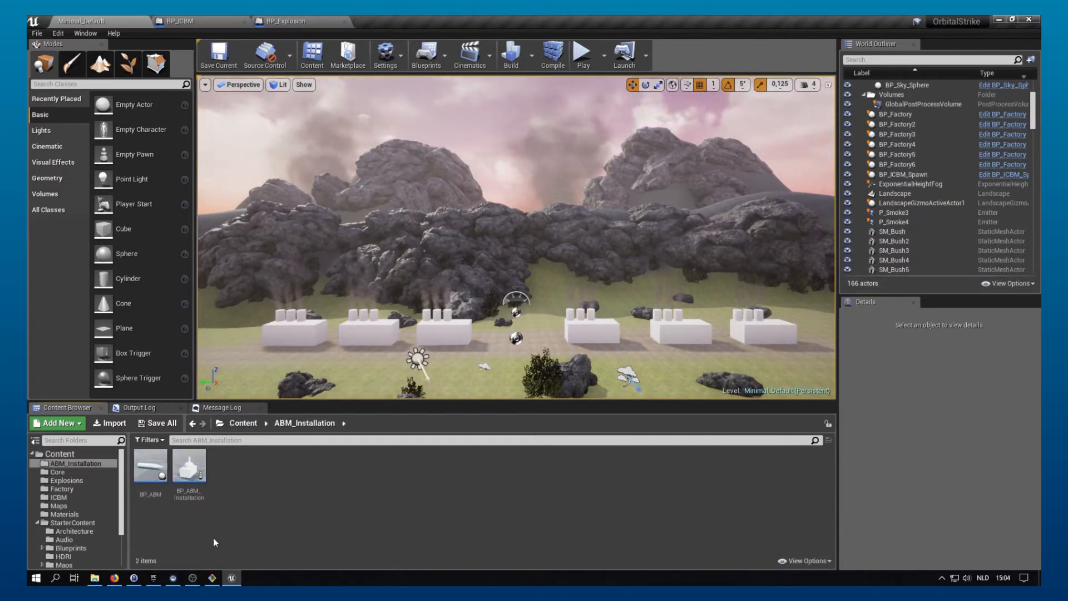
double_click(156, 479)
Move the DestroyActor node farther from Draw Debug Sphere in BP_ABM's event graph to make room between them.
right_click_drag(447, 363, 377, 158)
right_click_drag(572, 201, 327, 162)
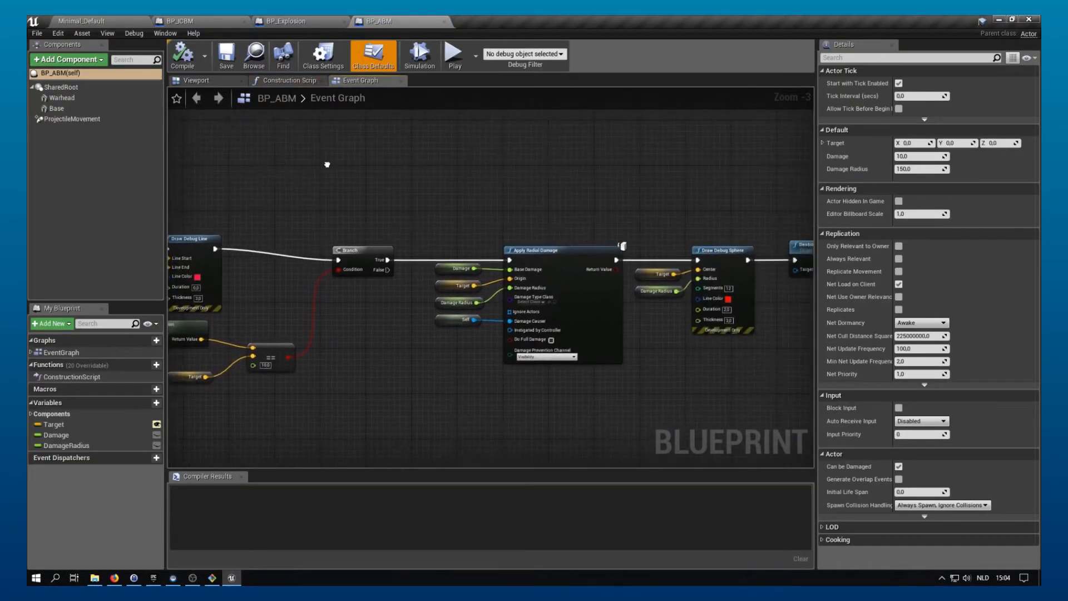
right_click_drag(501, 174, 418, 198)
left_click_drag(556, 241, 692, 250)
right_click_drag(694, 196, 501, 182)
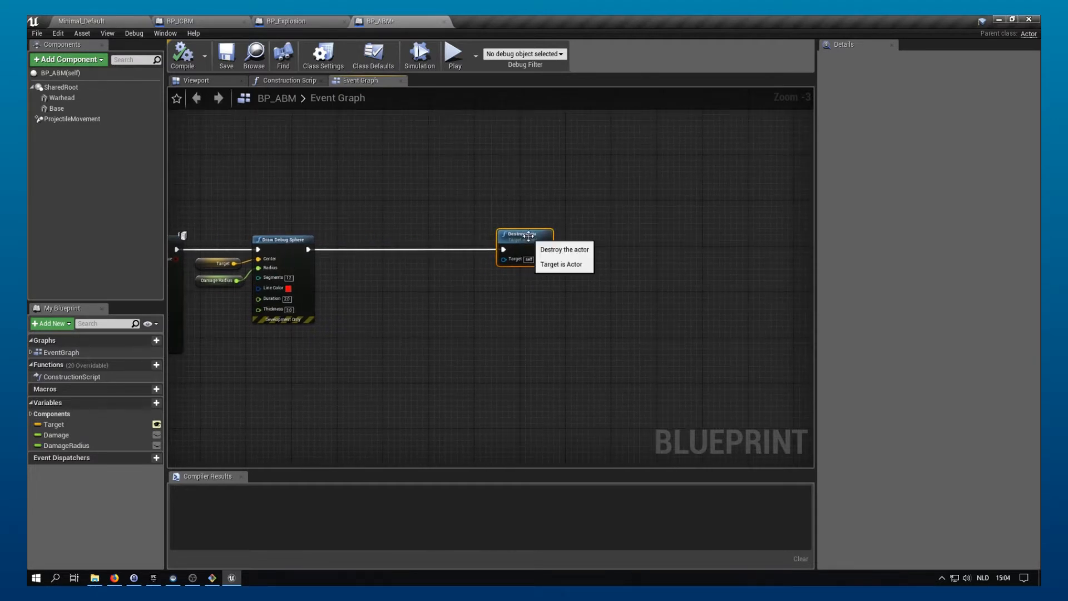
Copy the GetActorTransform and SpawnActor BP Explosion nodes from BP_ICBM's ExplodeSelf function into BP_ABM's event graph.
left_click(207, 20)
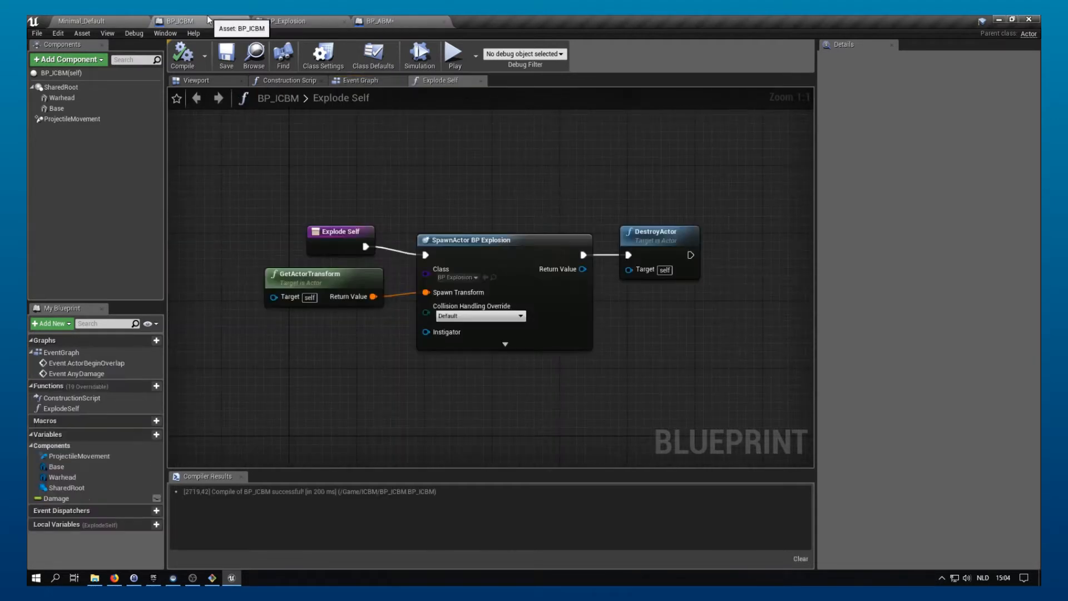
left_click_drag(264, 267, 617, 387)
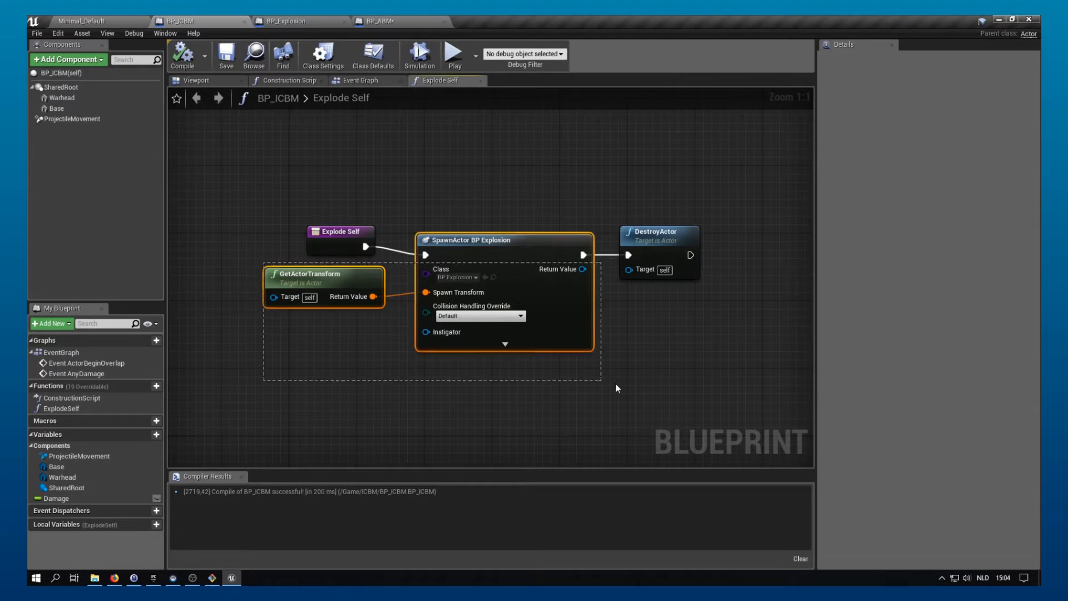
left_click_drag(258, 262, 516, 383)
left_click(411, 22)
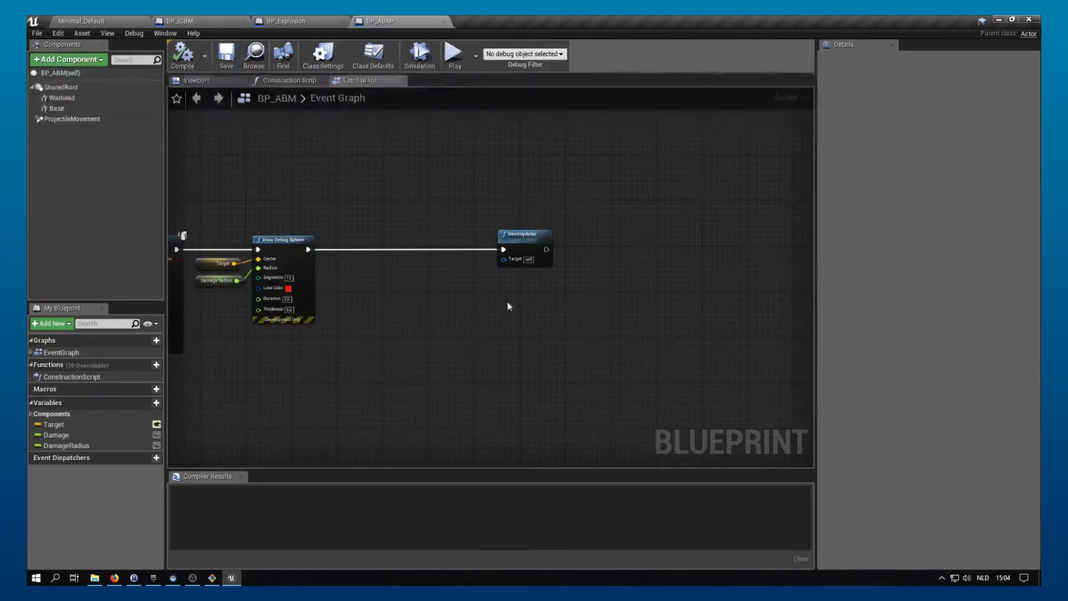
right_click_drag(355, 288, 487, 252)
key("ctrl+v")
scroll(610, 283, "down", 2)
right_click_drag(565, 237, 553, 237)
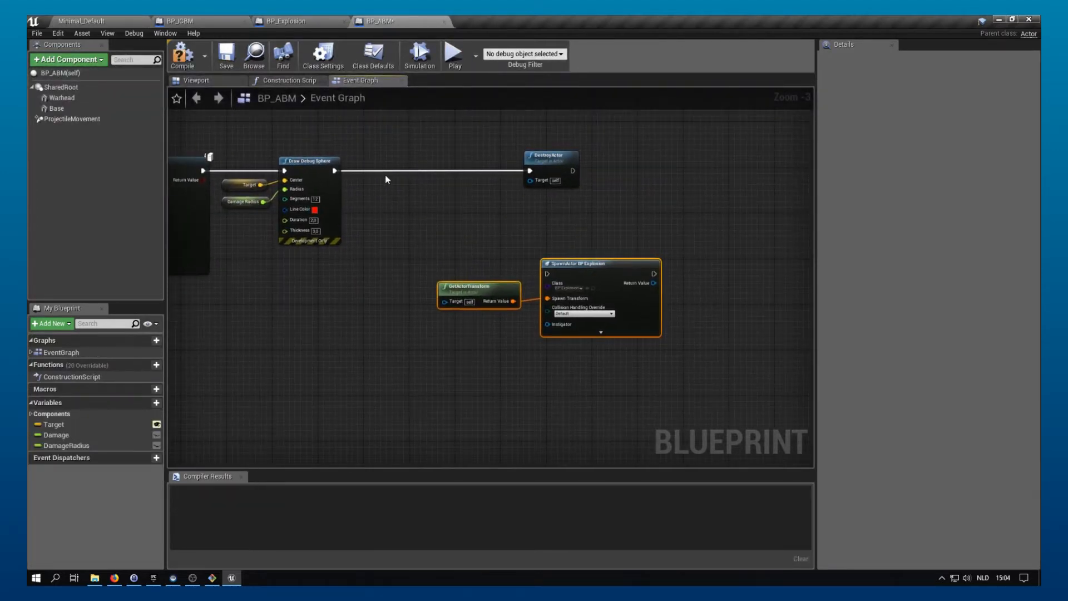
Wire and align SpawnActor BP Explosion between Draw Debug Sphere and DestroyActor in BP_ABM, and compile the blueprint.
mouse_move(334, 171)
left_mouse_down("ctrl")
mouse_move(447, 204)
mouse_move(548, 274)
left_mouse_up("ctrl")
left_click_drag(654, 273, 530, 169)
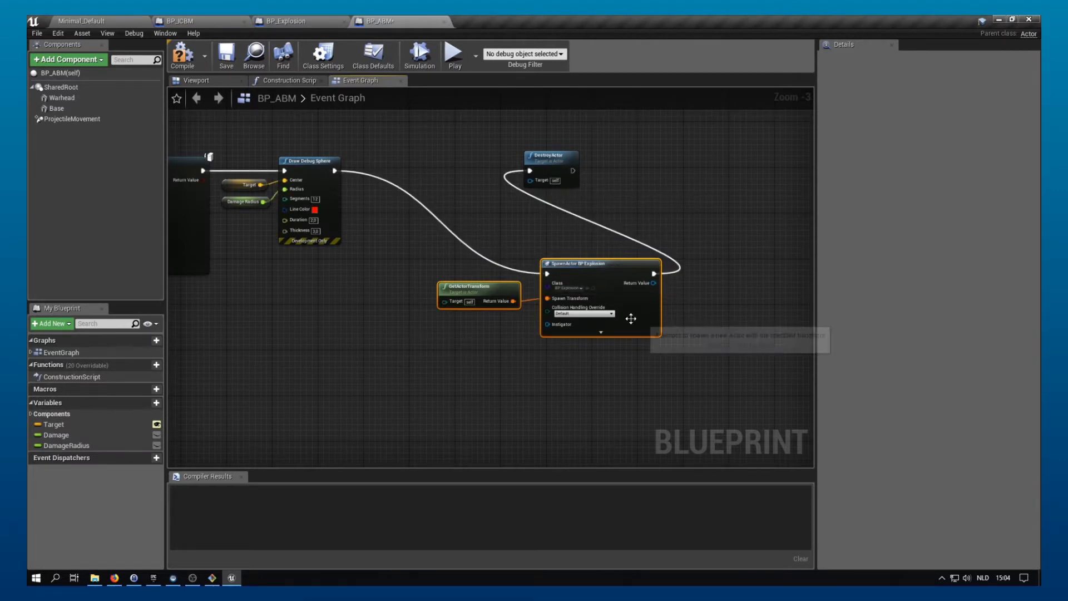
left_click_drag(588, 272, 666, 159)
left_click(543, 158)
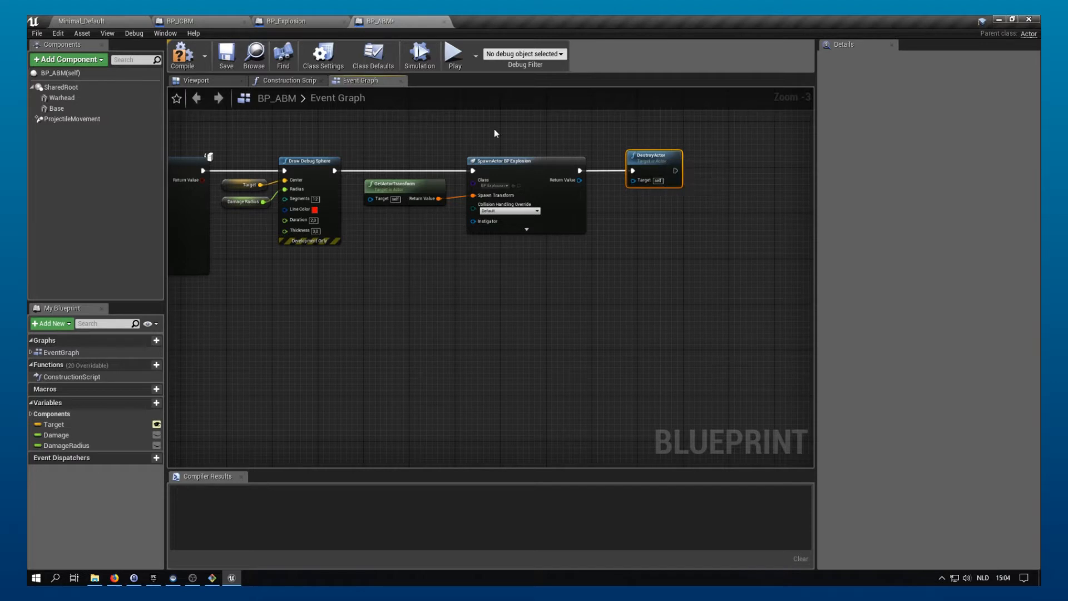
left_click(195, 62)
Play the Minimal_Default level, fire interceptors repeatedly at varied points to test the BP_ABM explosions, and stop playing.
left_click(93, 21)
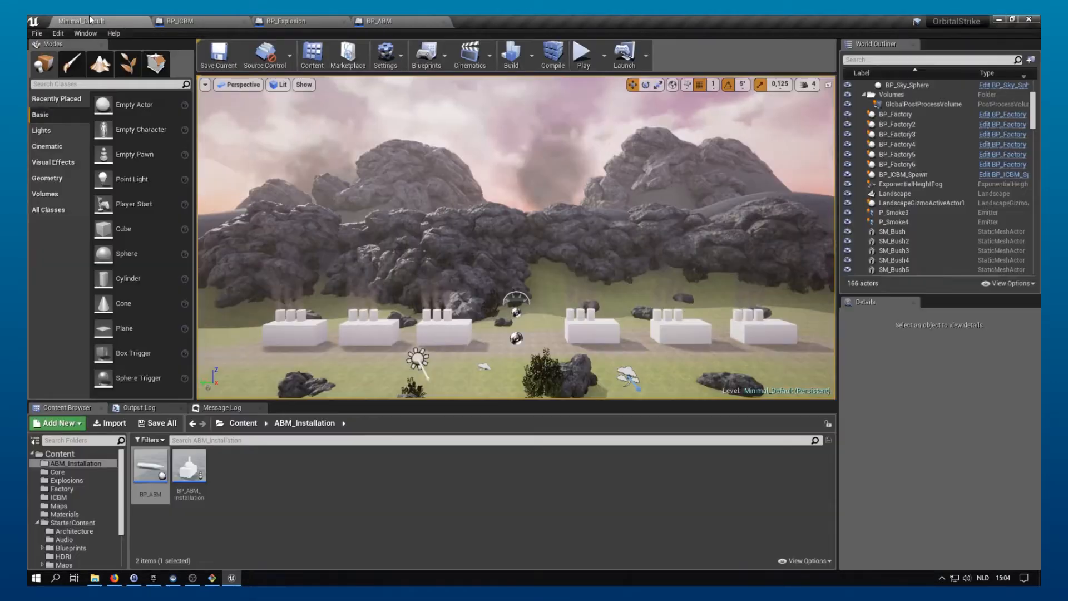
left_click(583, 54)
left_click(493, 271)
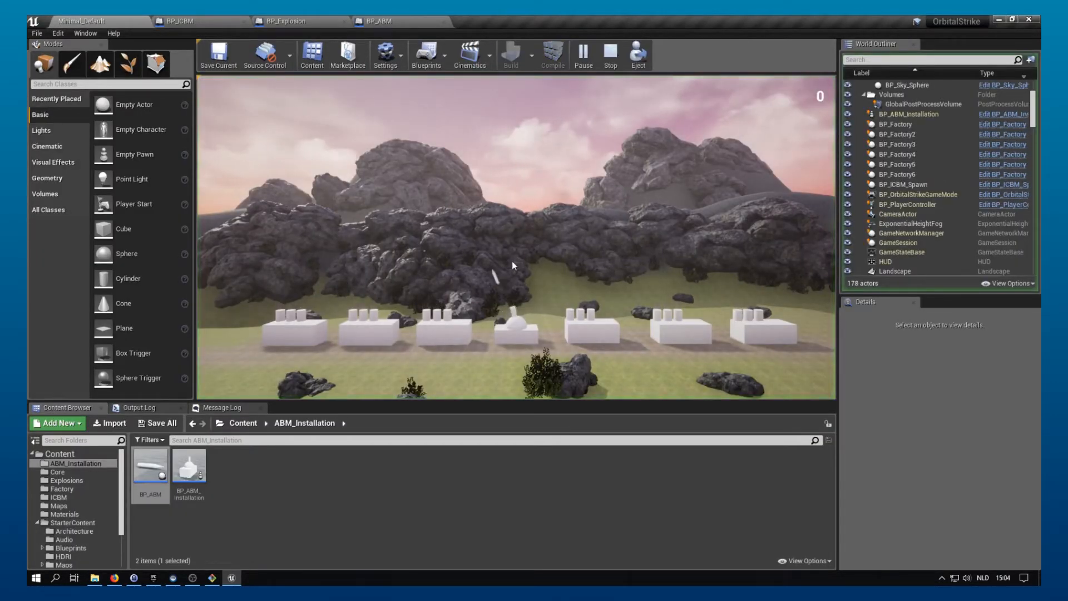
left_click(550, 228)
left_click(610, 203)
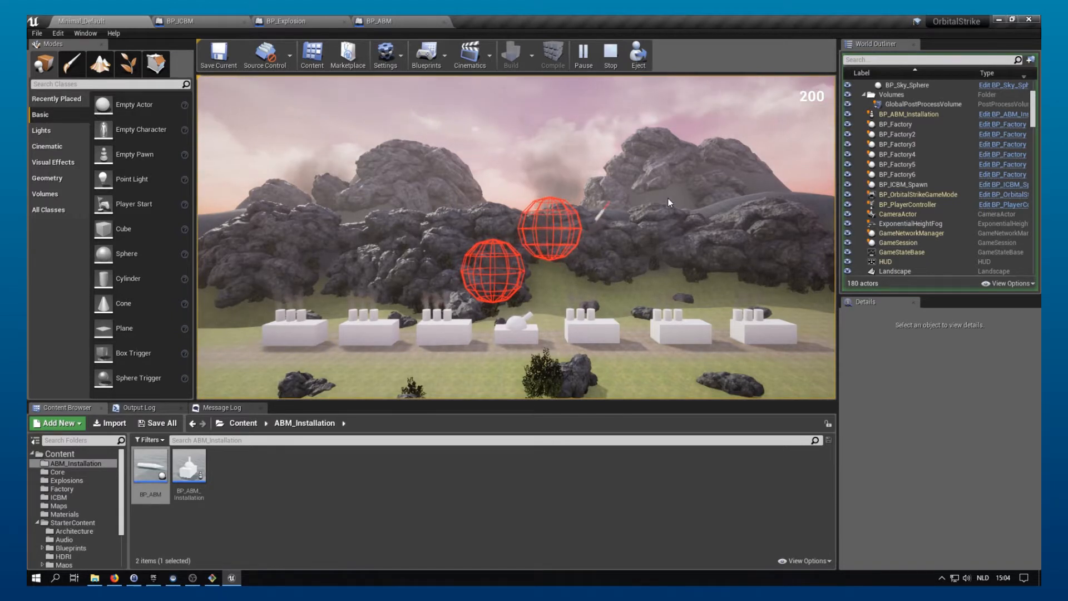
left_click(506, 251)
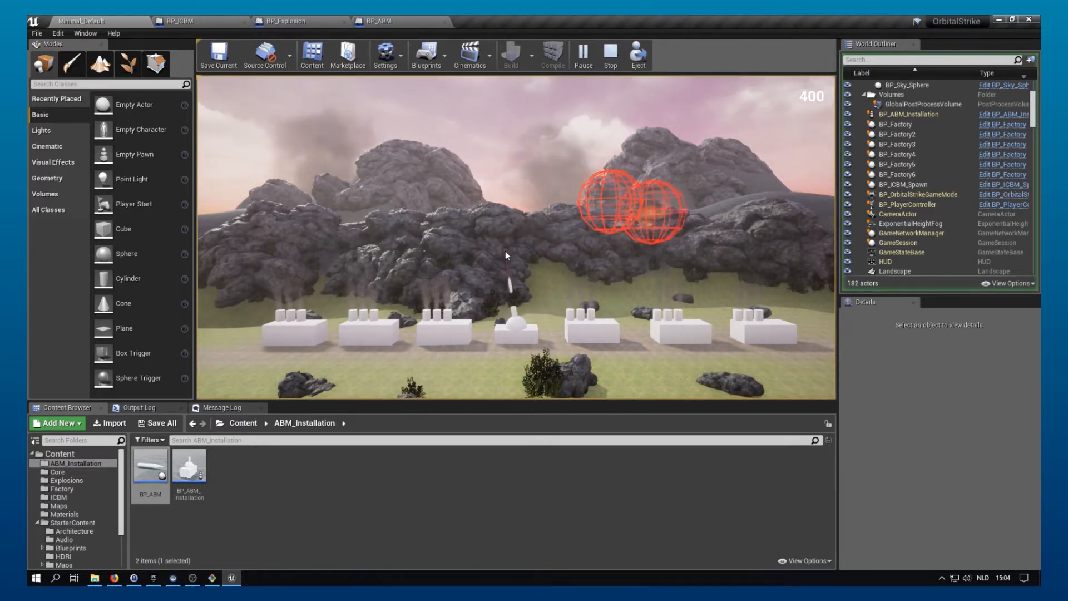
left_click(476, 240)
left_click(452, 217)
left_click(517, 212)
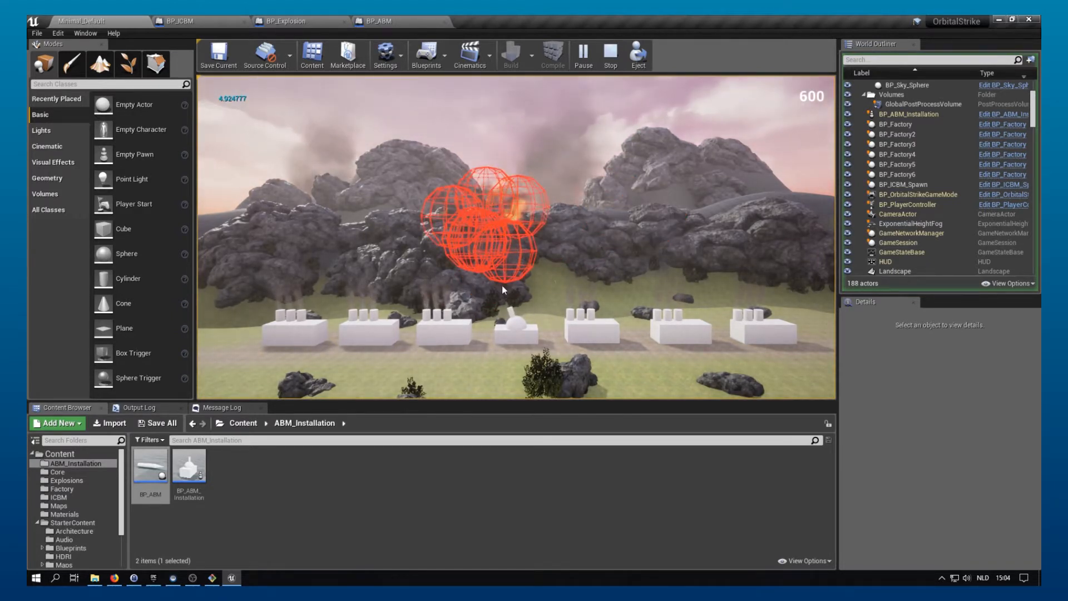
left_click(518, 263)
left_click(556, 251)
left_click(563, 220)
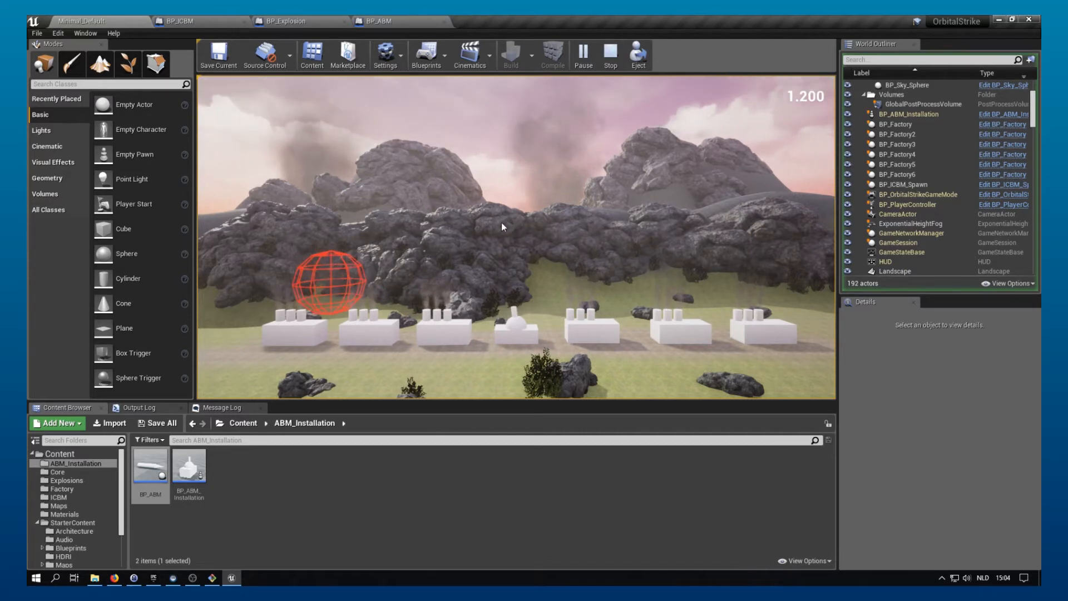
left_click(500, 238)
left_click(480, 238)
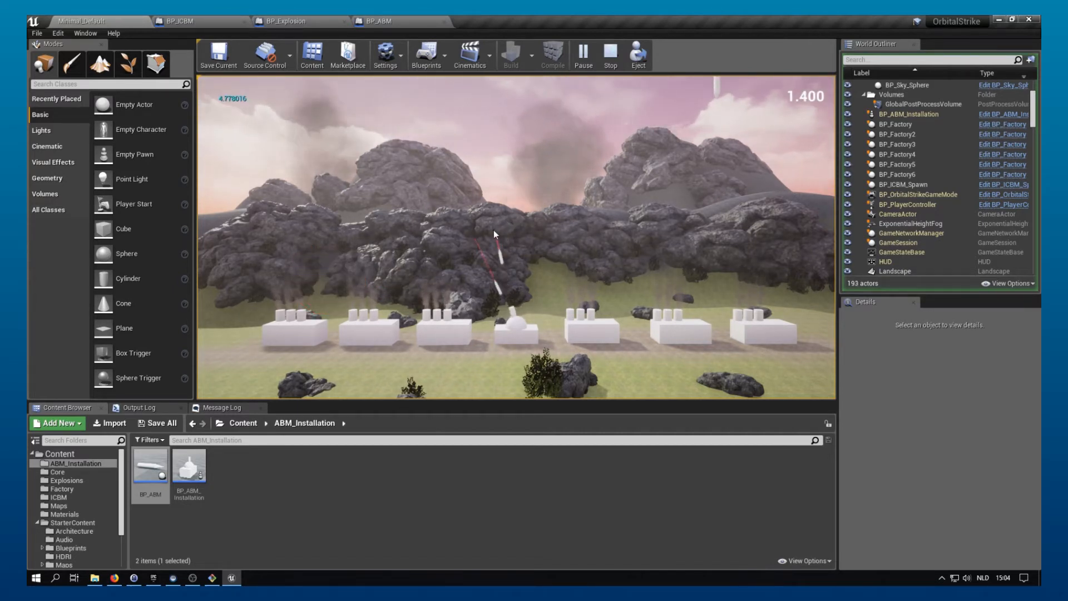
left_click(534, 230)
left_click(558, 239)
left_click(570, 251)
left_click(535, 263)
left_click(490, 259)
left_click(483, 258)
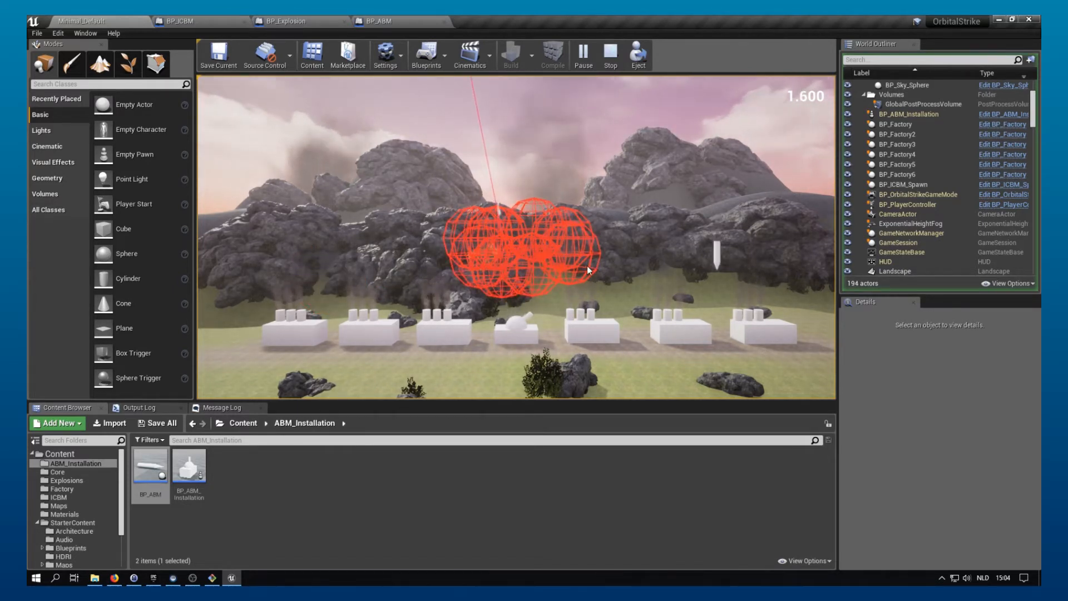
left_click(505, 253)
left_click(521, 248)
left_click(540, 250)
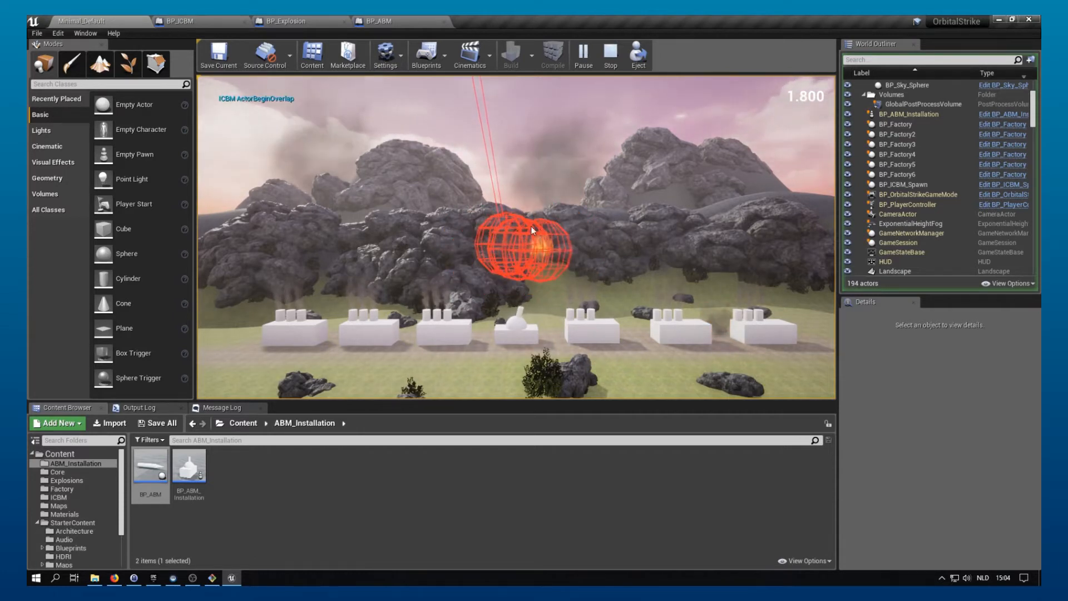
left_click(488, 234)
left_click(495, 235)
left_click(543, 234)
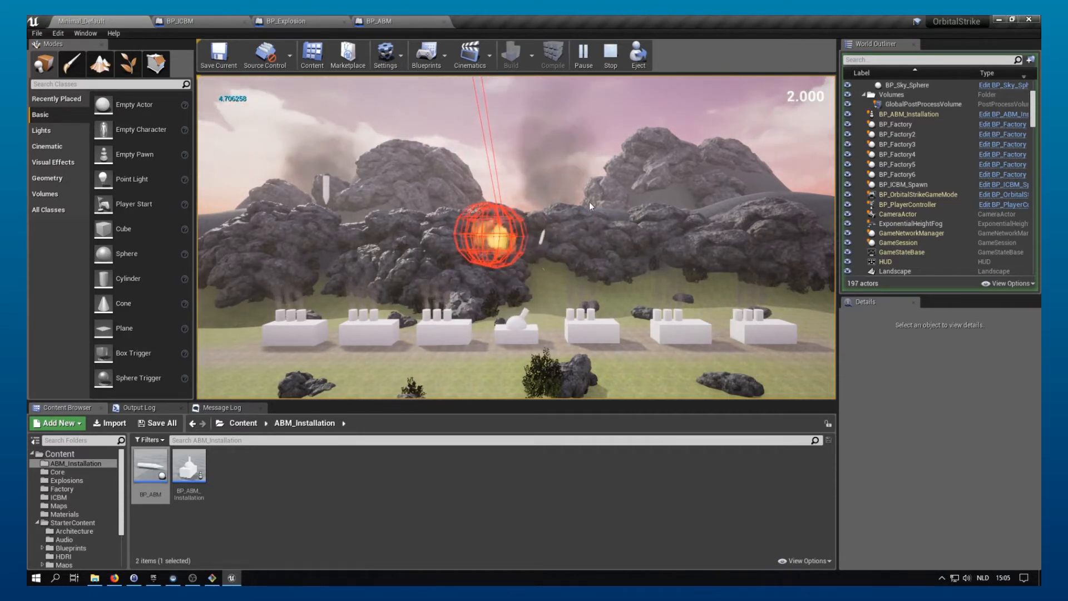
left_click(612, 60)
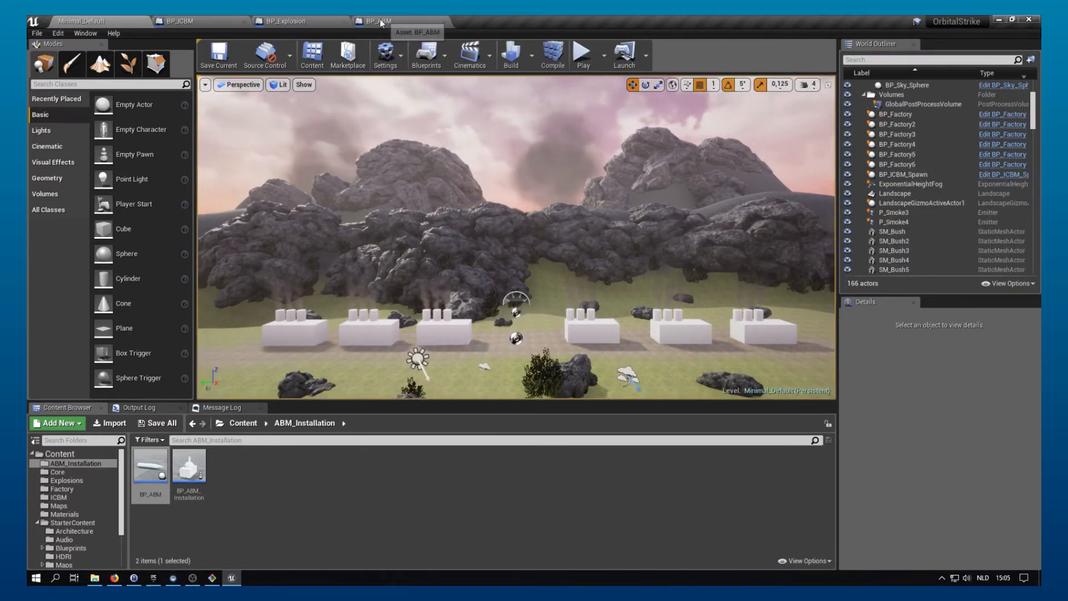
In BP_Explosion's event graph, move Event BeginPlay and Explosion Particles up and away from Spawn Sound Attached to free space beside its inputs.
left_click(298, 23)
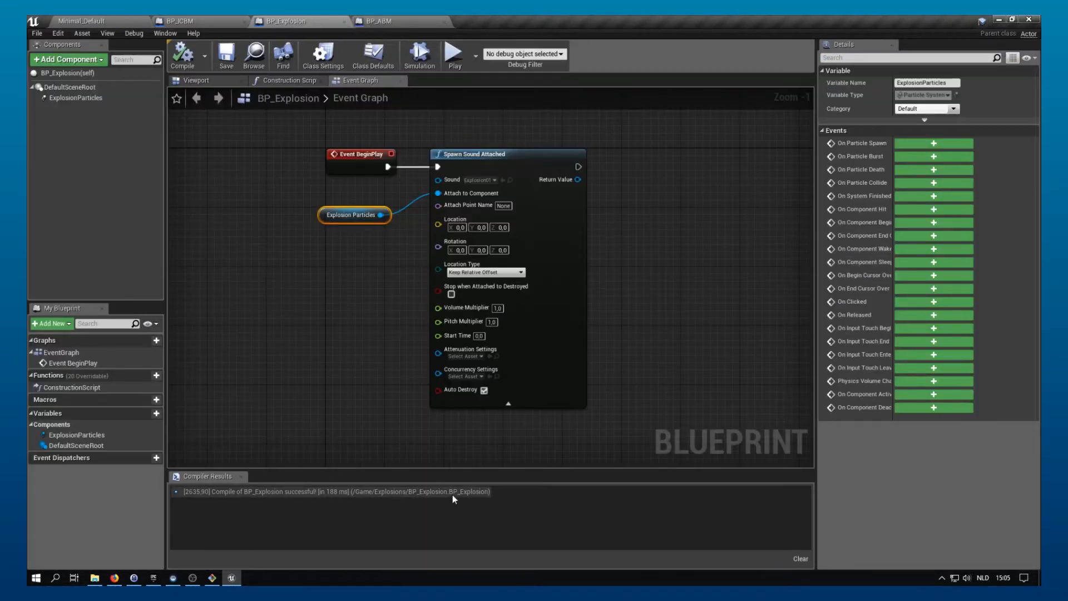
right_click_drag(362, 396, 381, 353)
scroll(384, 354, "up", 1)
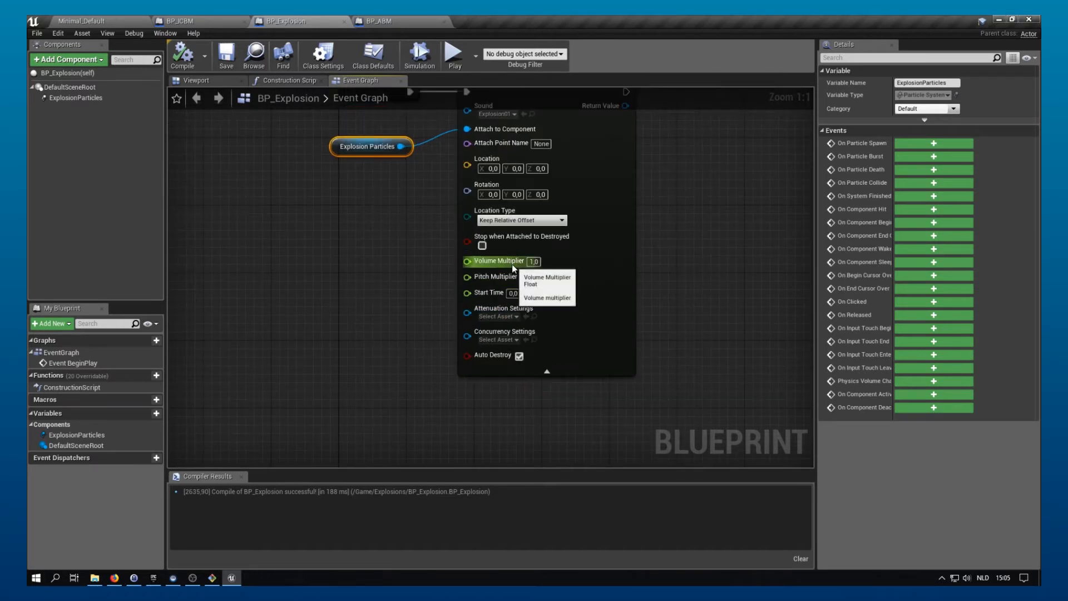
right_click_drag(378, 268, 415, 392)
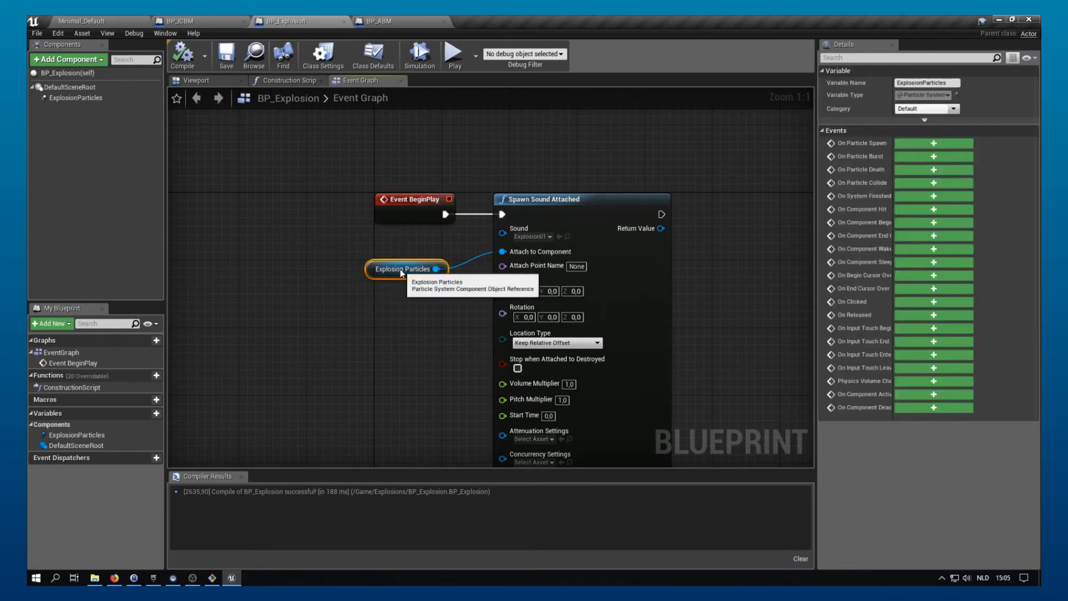
left_click_drag(399, 269, 402, 254)
left_click_drag(376, 184, 420, 309)
left_click_drag(406, 254, 380, 186)
left_click(432, 339)
right_click_drag(432, 338, 438, 221)
right_click_drag(444, 266, 479, 283)
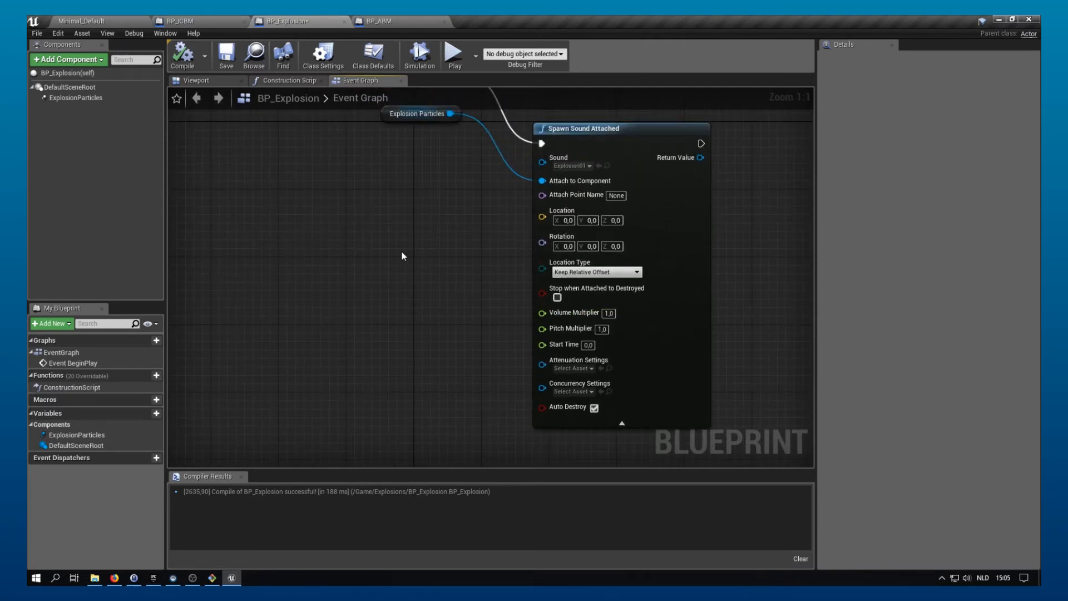
Add a Random Float in Range node and connect its return value to Spawn Sound Attached's Volume Multiplier.
right_click(403, 269)
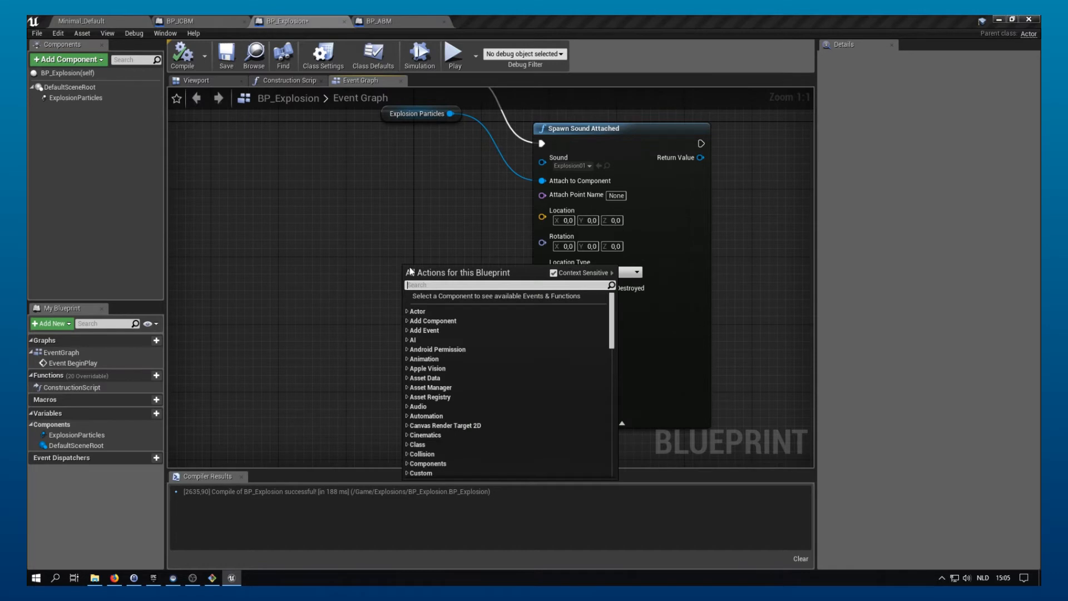
type("random float")
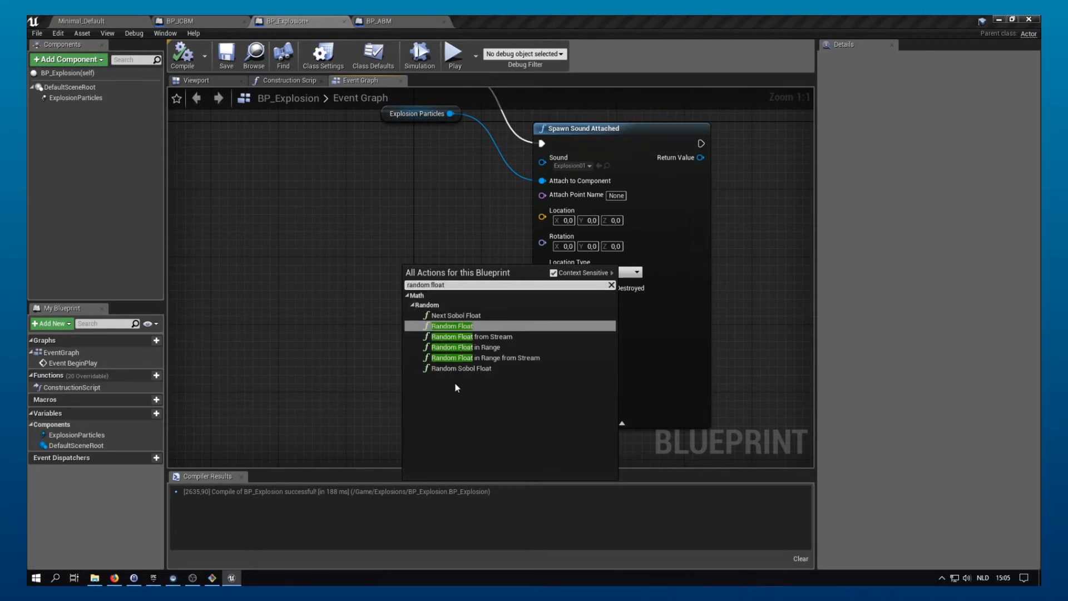
left_click(492, 348)
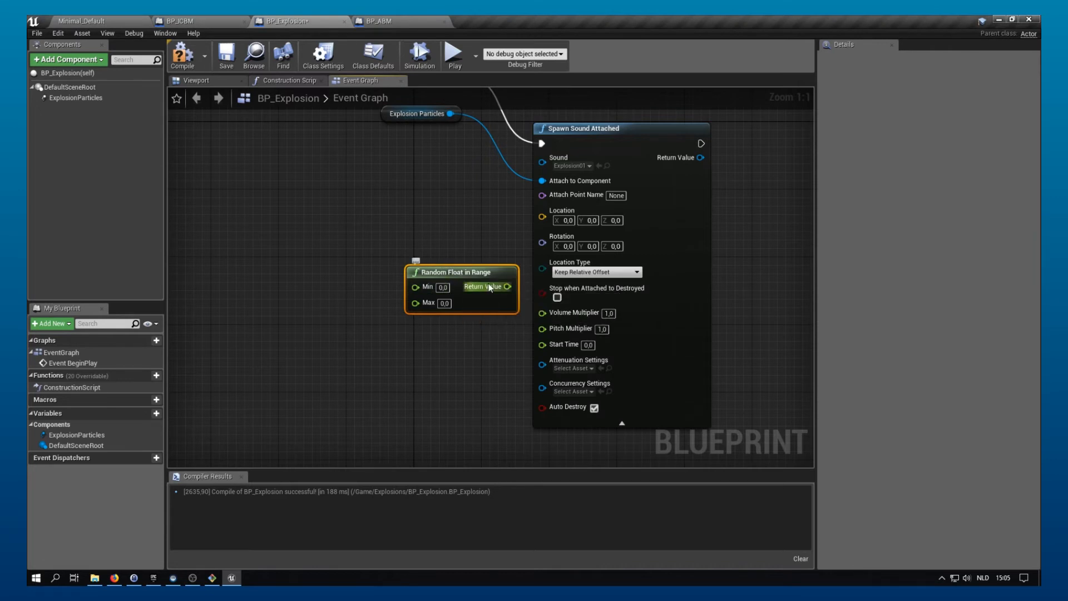
left_click_drag(481, 287, 542, 312)
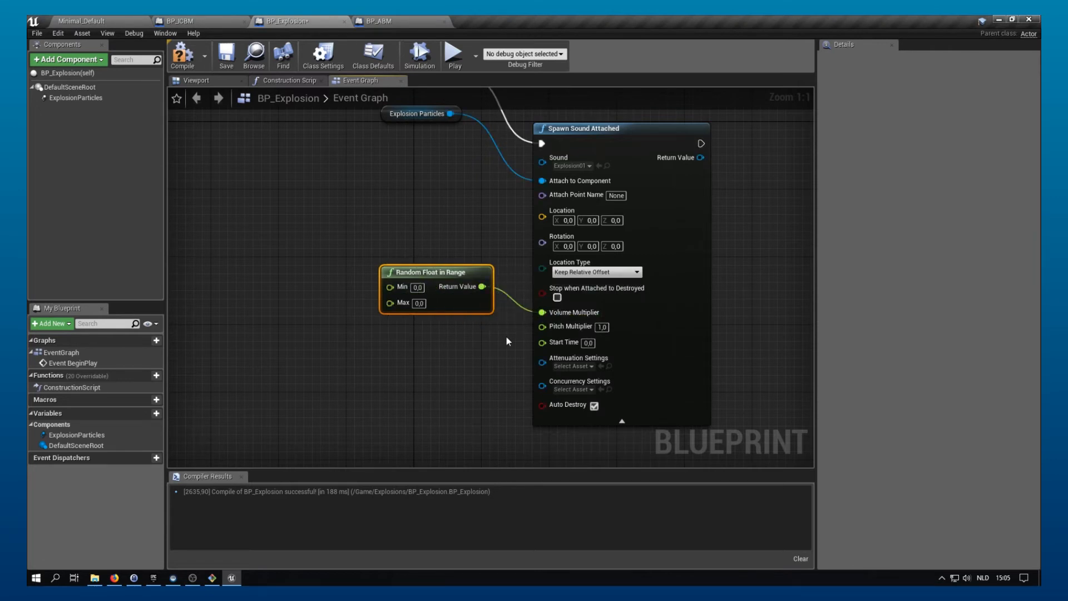
Duplicate the Random Float in Range node, connect the copy to Pitch Multiplier, and align it below the original.
key("ctrl+w")
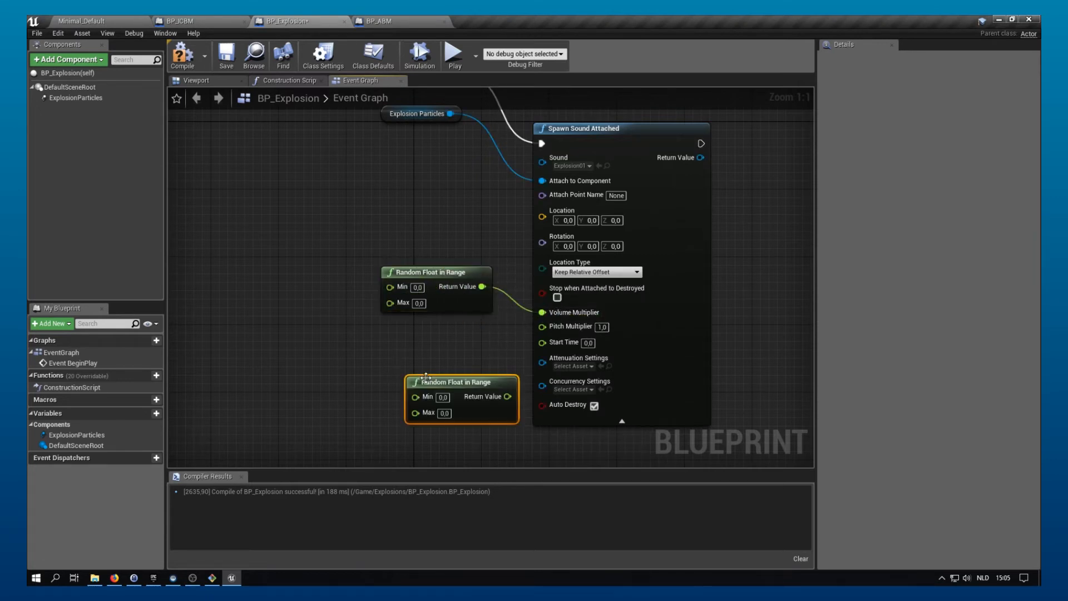
left_click_drag(490, 411, 542, 326)
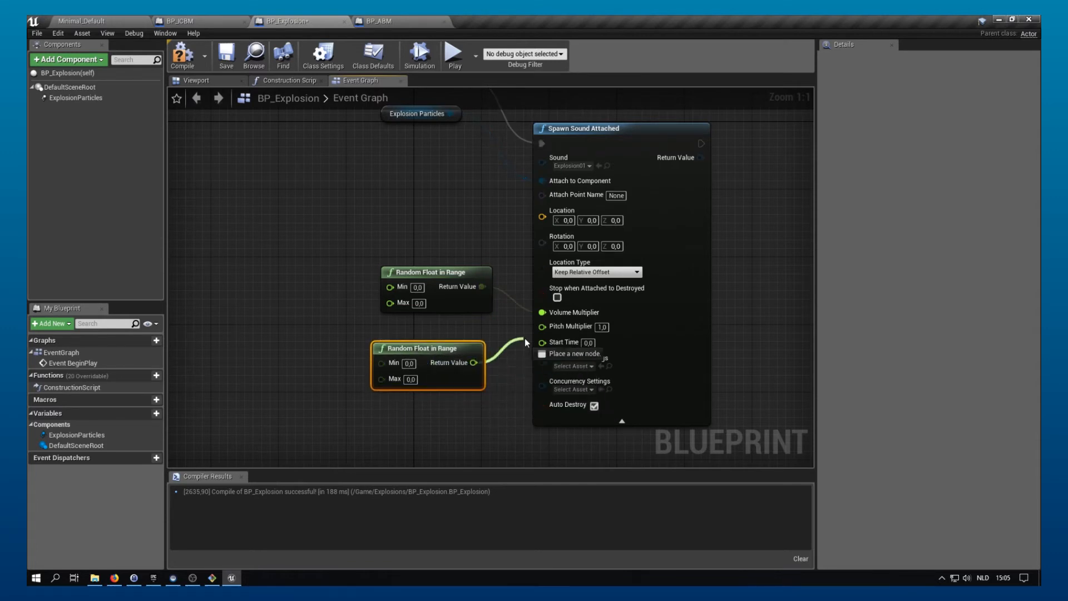
left_click_drag(453, 346, 461, 334)
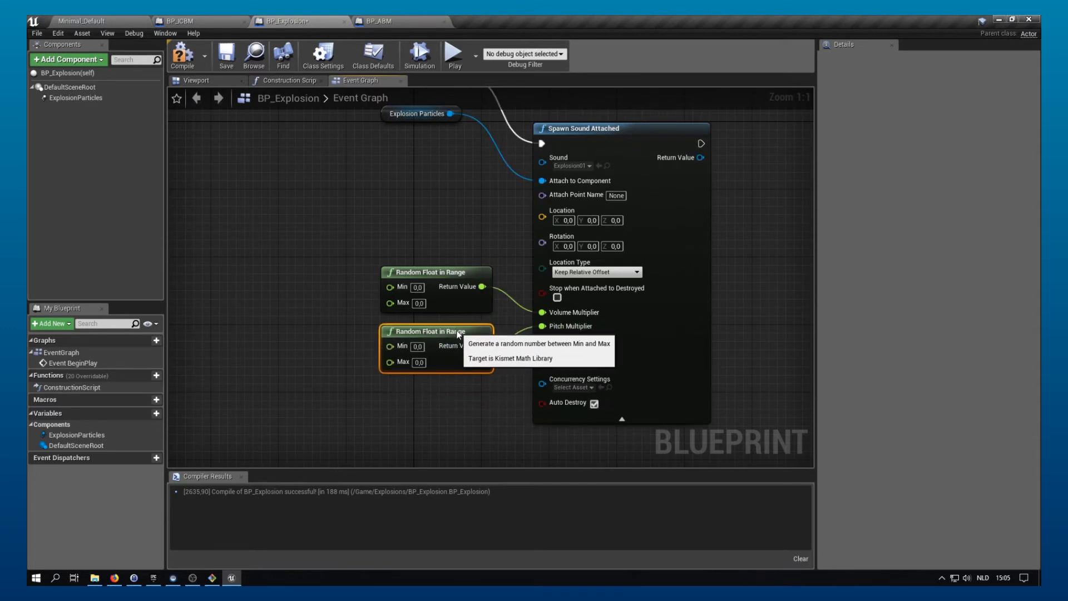
left_click(442, 412)
Set Min to 0.8 and Max to 1.2 on both Random Float in Range nodes and compile BP_Explosion.
right_click_drag(440, 409, 440, 364)
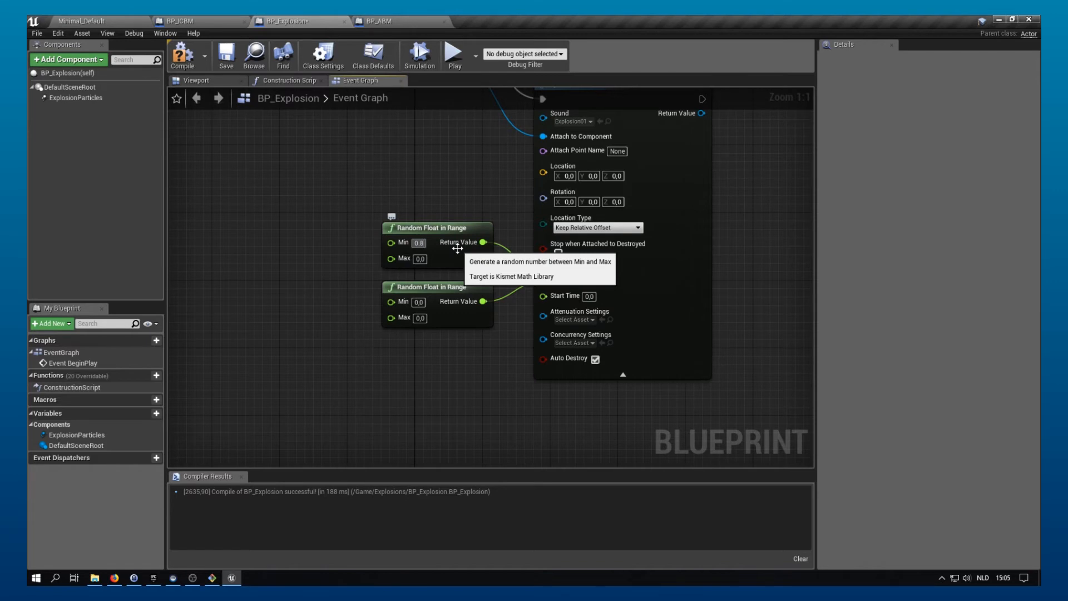
left_click(425, 260)
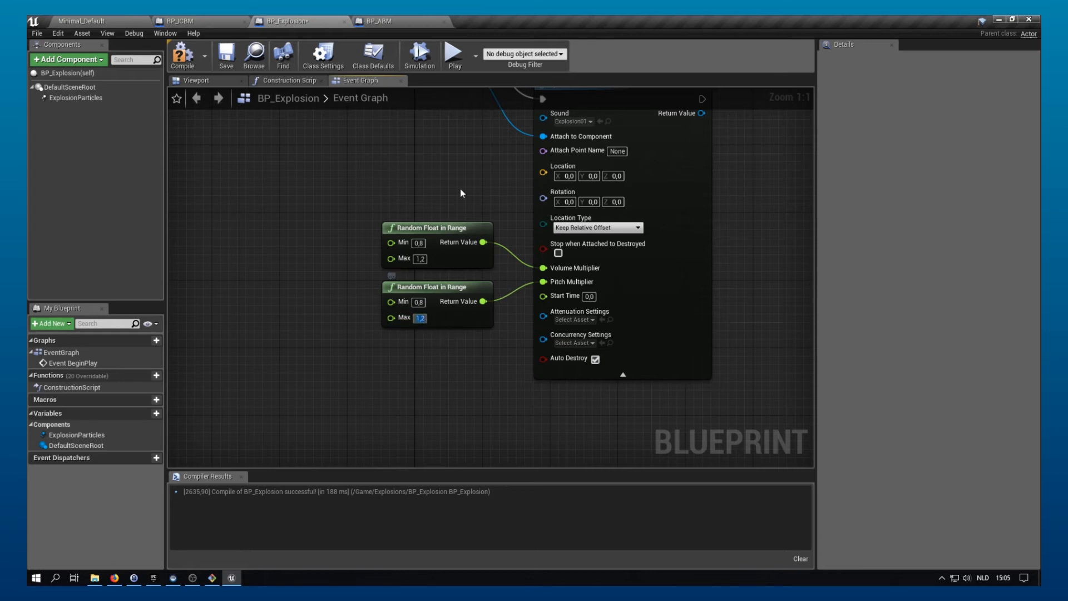
left_click(181, 50)
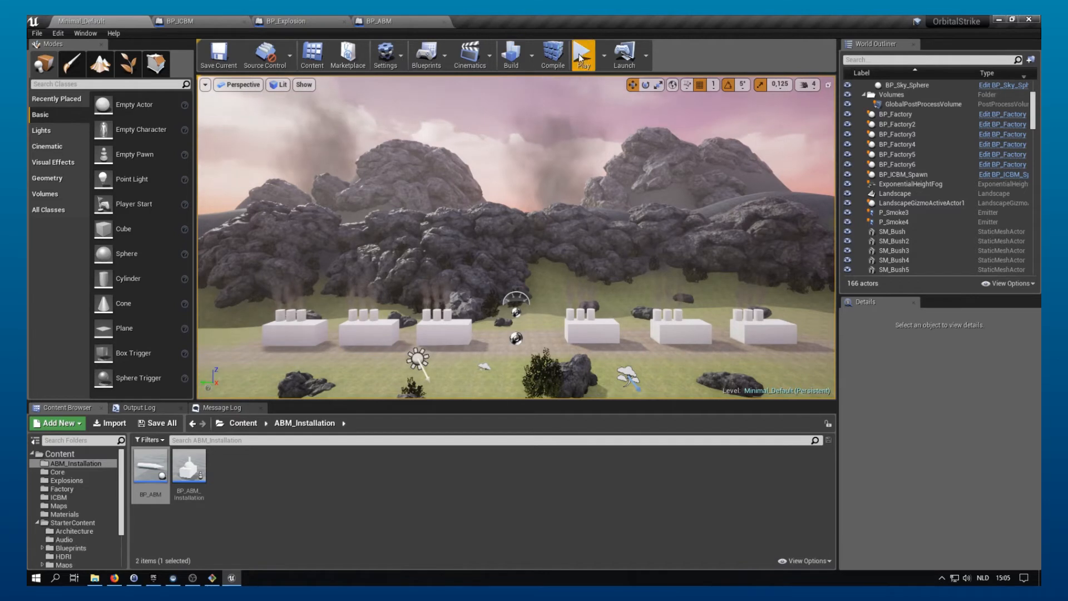
Play-test the level by firing interceptors at the incoming missiles to check the explosions, and end the session.
left_click(533, 255)
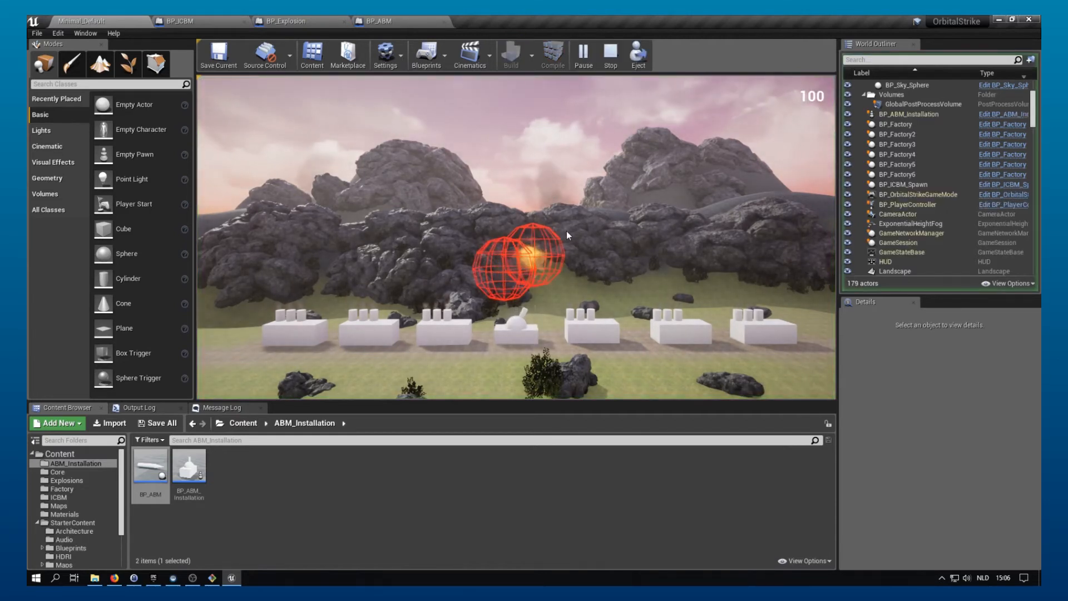
left_click(567, 230)
left_click(513, 201)
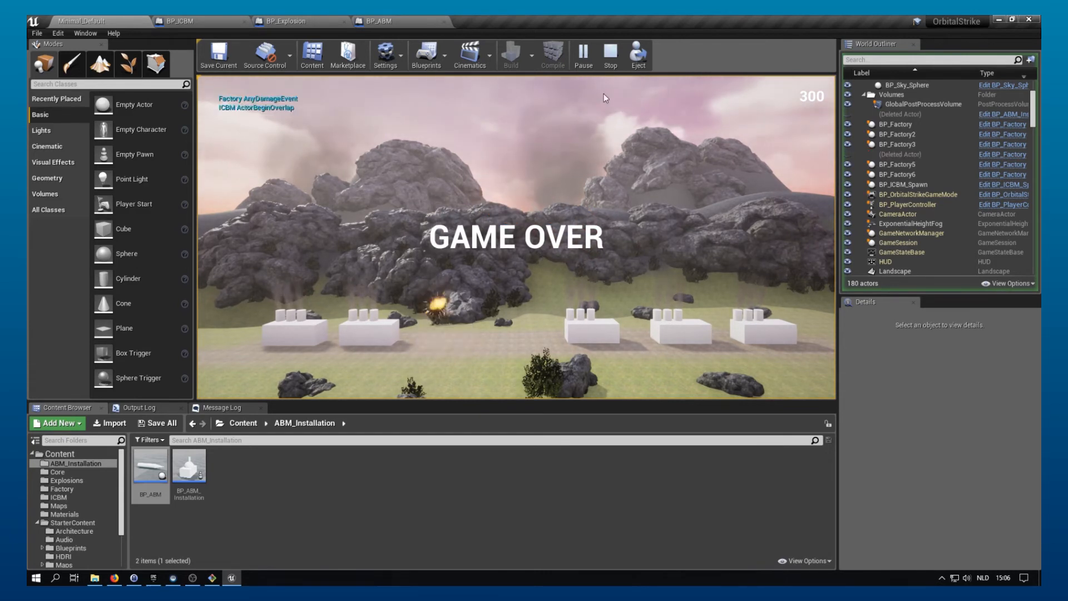
left_click(612, 66)
Run the level again, firing repeated interceptors at different spots in the sky to compare the randomized explosion sounds, and stop play.
left_click(584, 60)
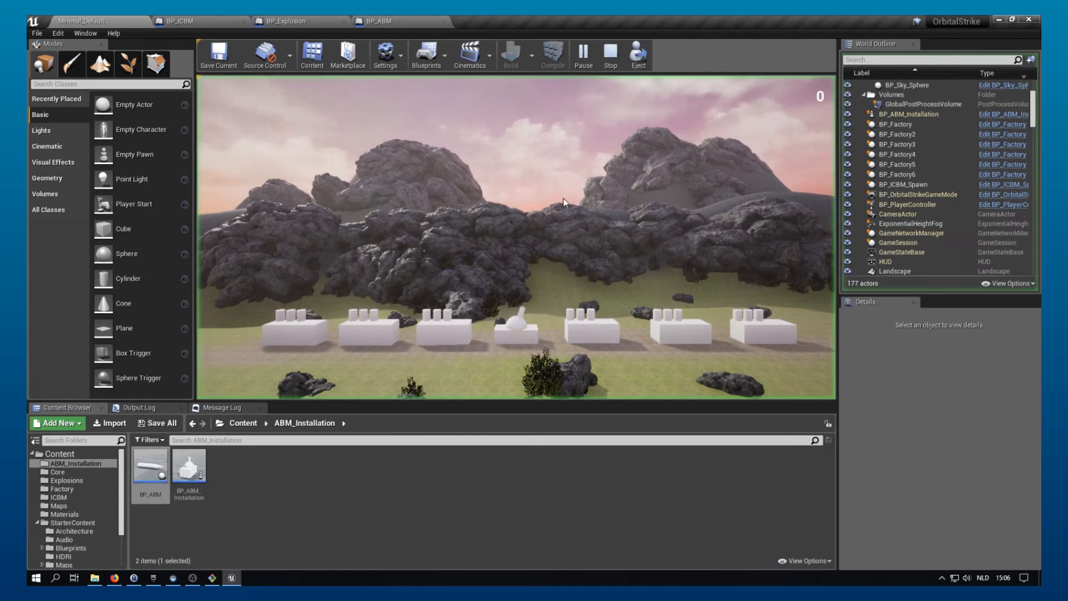
left_click(647, 268)
left_click(658, 238)
left_click(693, 217)
left_click(698, 185)
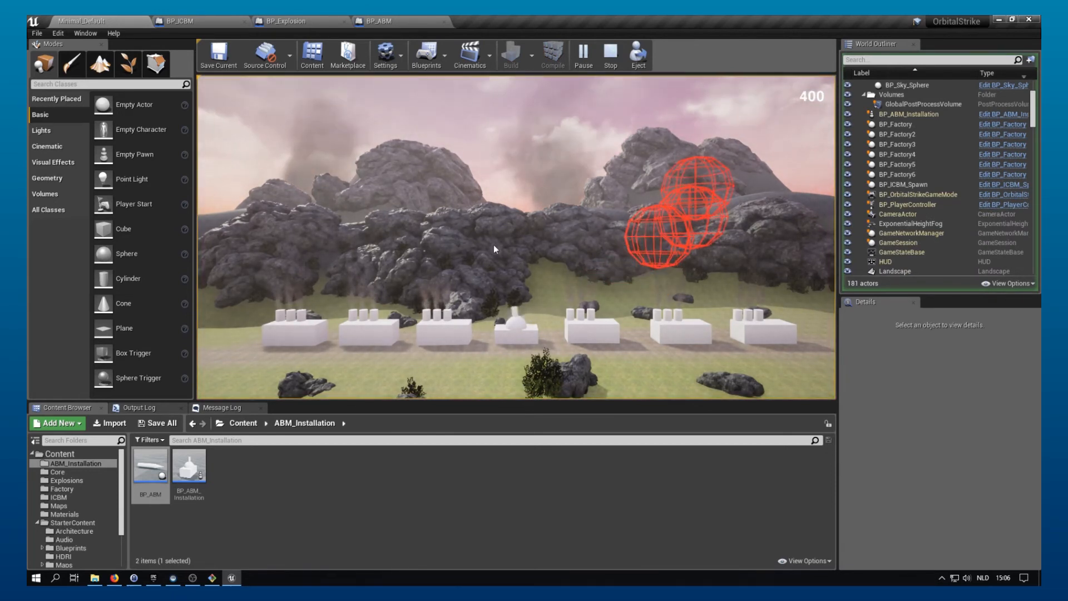
left_click(397, 234)
left_click(327, 218)
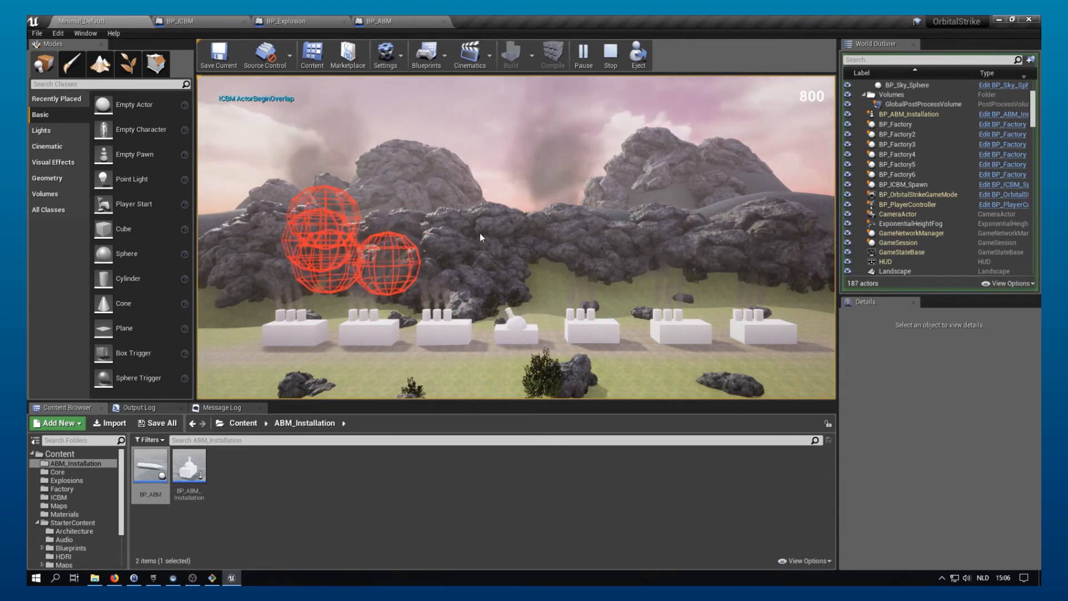
left_click(496, 240)
left_click(525, 239)
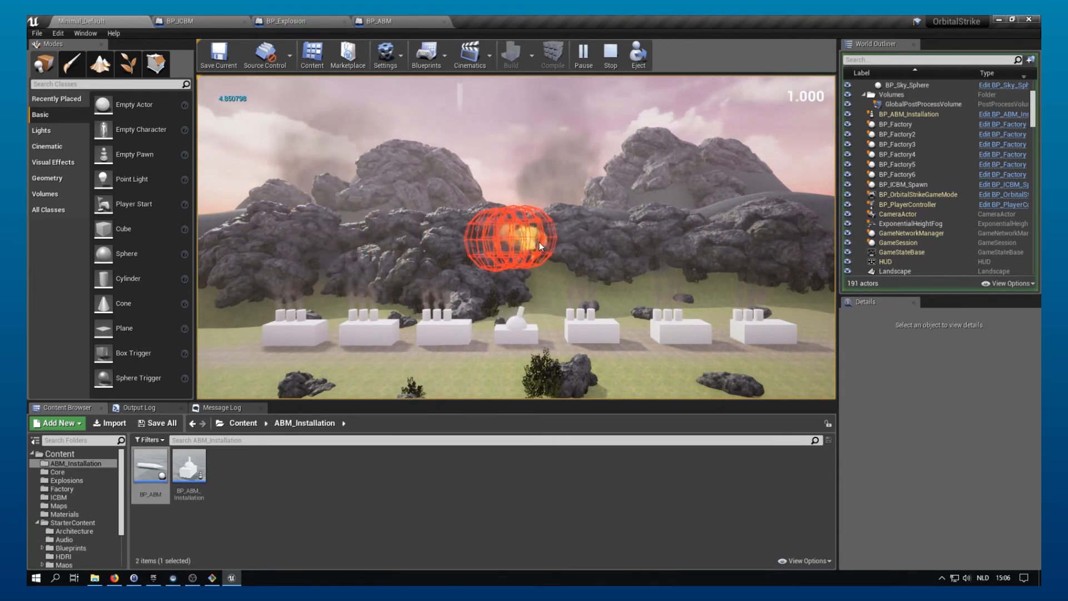
left_click(525, 229)
left_click(506, 221)
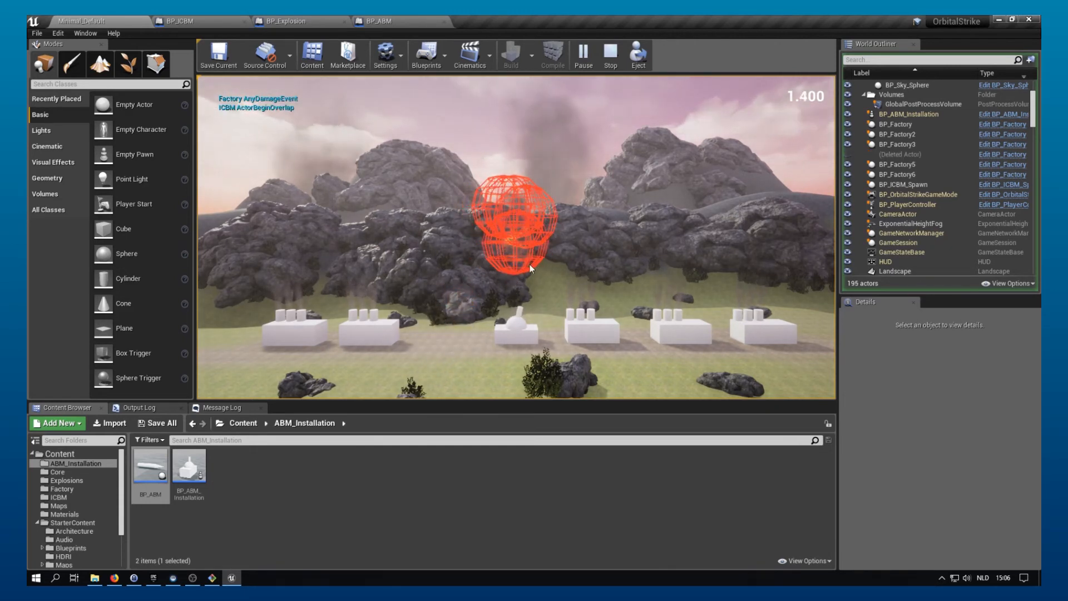
left_click(522, 243)
left_click(531, 210)
left_click(517, 194)
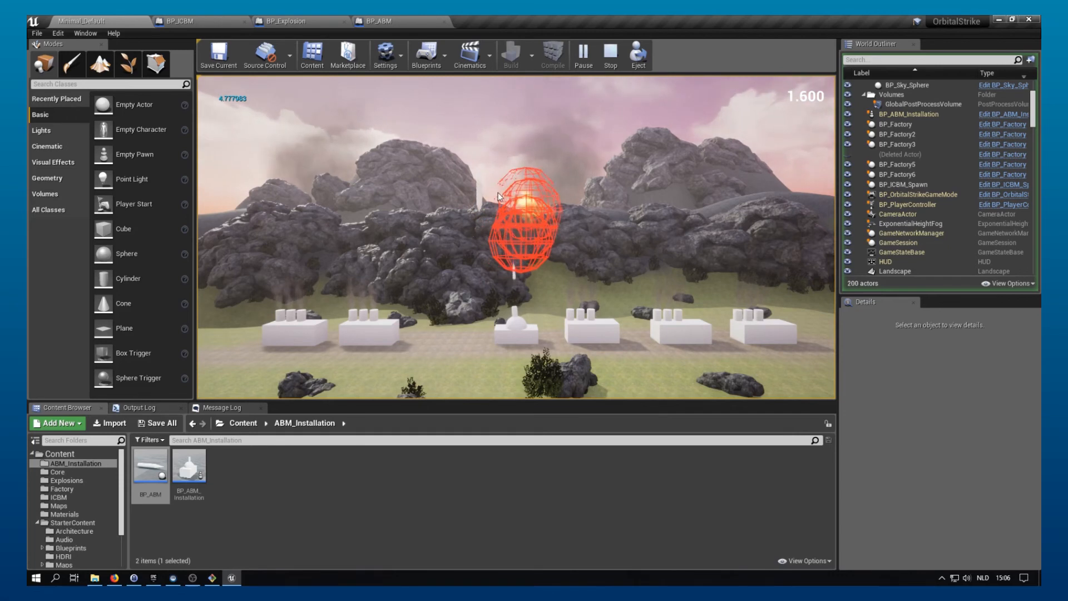
left_click(504, 219)
left_click(501, 256)
left_click(516, 225)
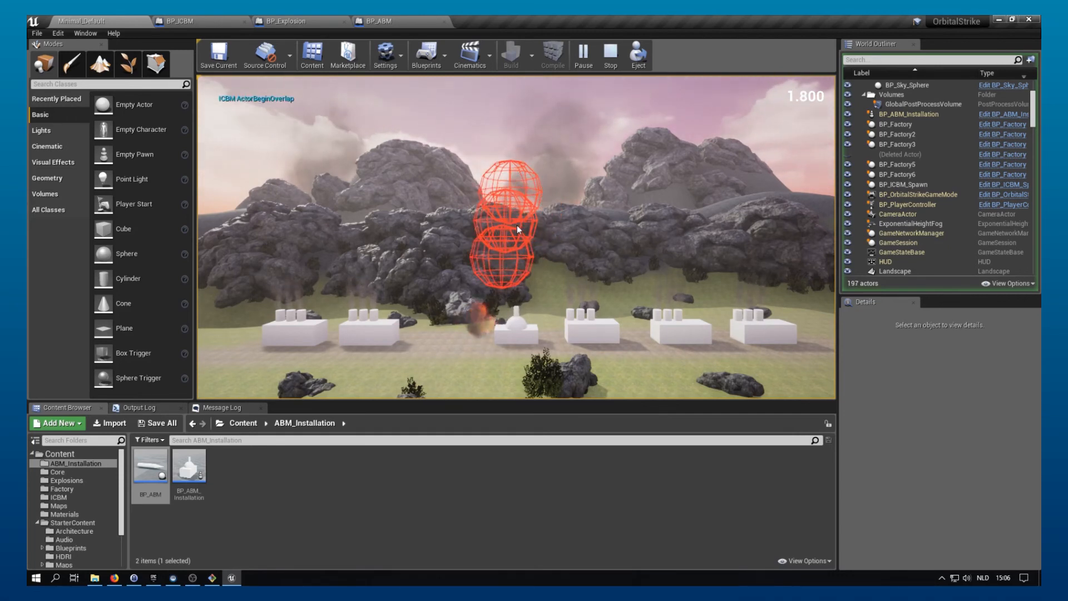
left_click(498, 247)
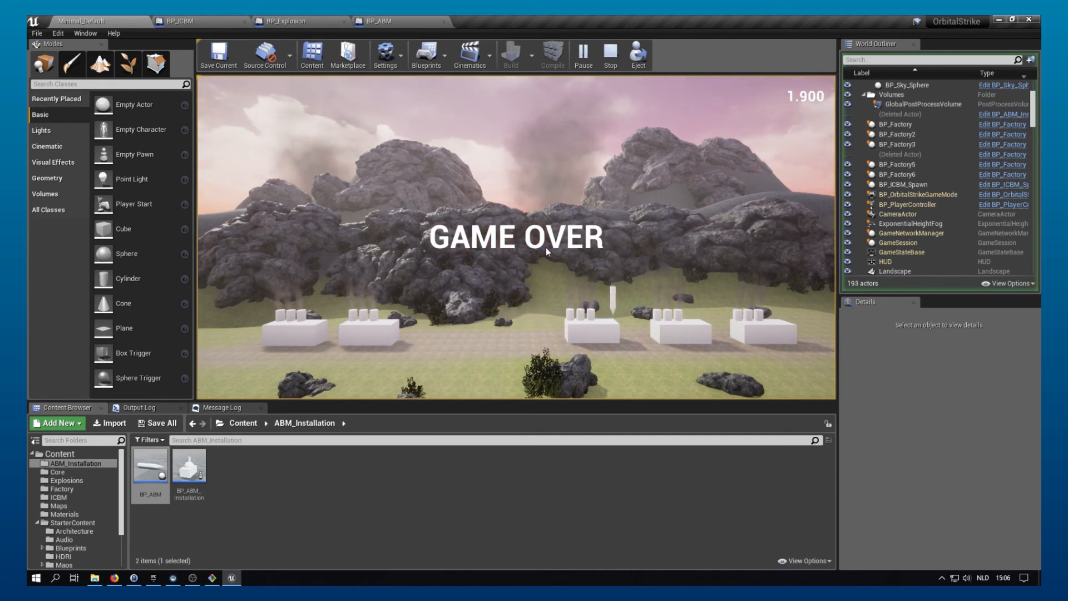
left_click(610, 58)
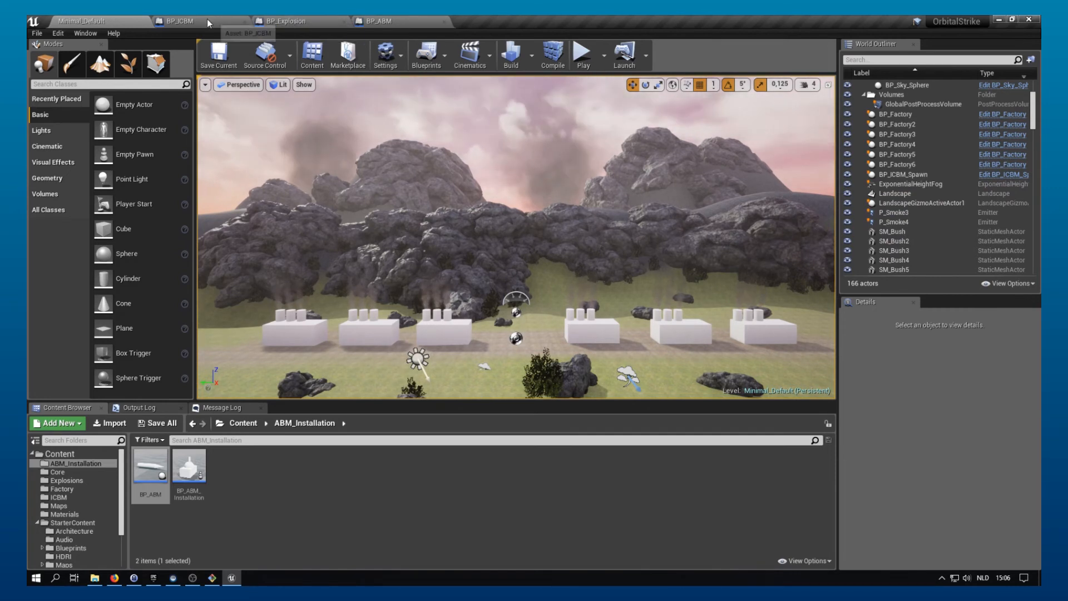
Open the BP_ABM_Installation blueprint and select the Event AnyDamage node in its event graph.
left_click(184, 21)
left_click(146, 23)
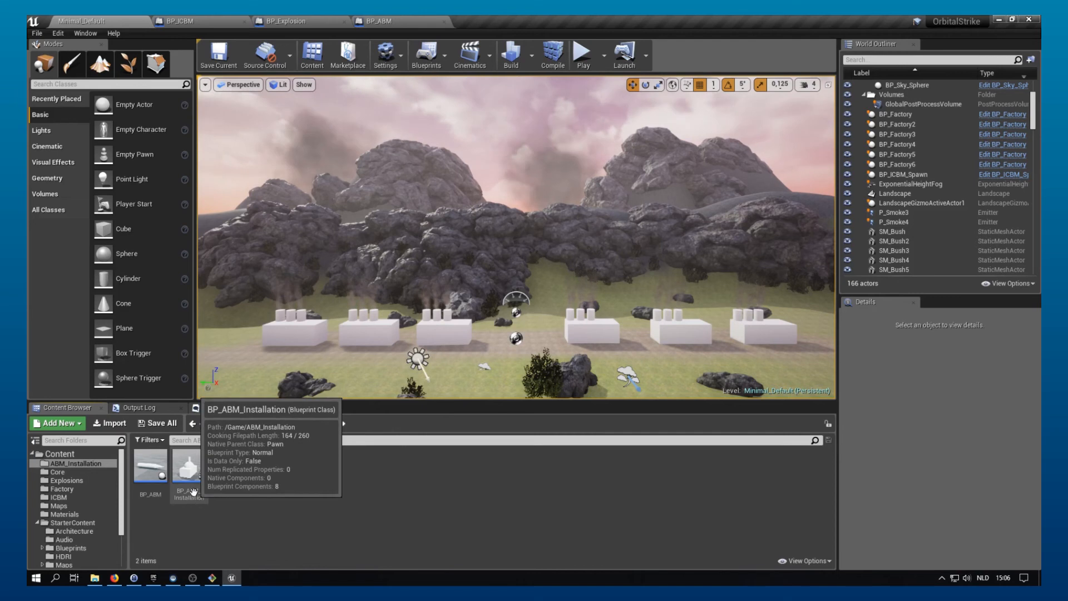
double_click(202, 474)
right_click_drag(449, 362, 539, 273)
scroll(564, 344, "down", 2)
scroll(539, 272, "up", 2)
scroll(539, 277, "down", 1)
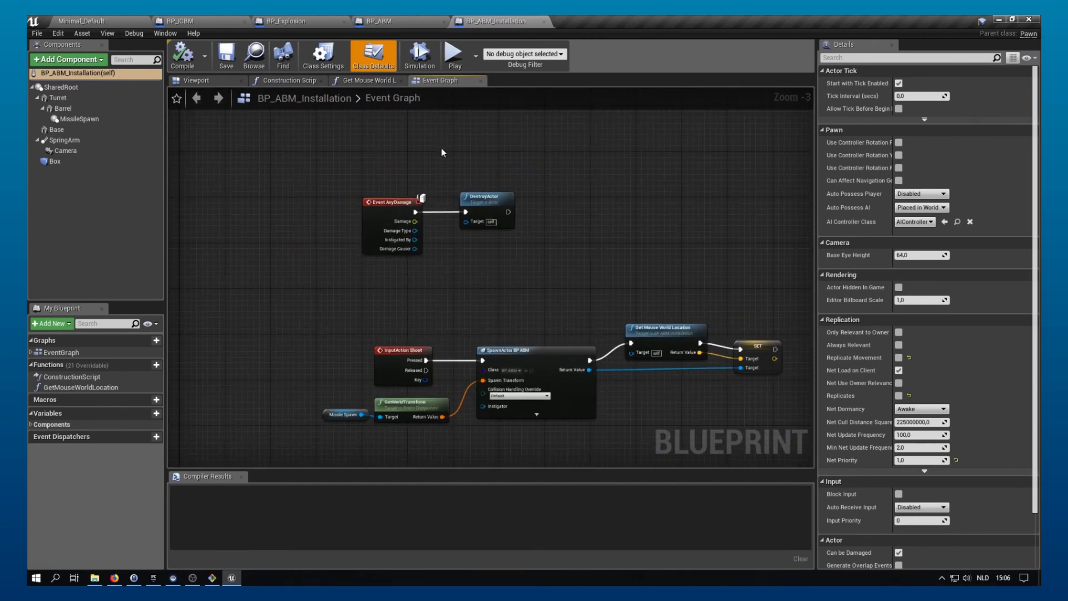
left_click(384, 202)
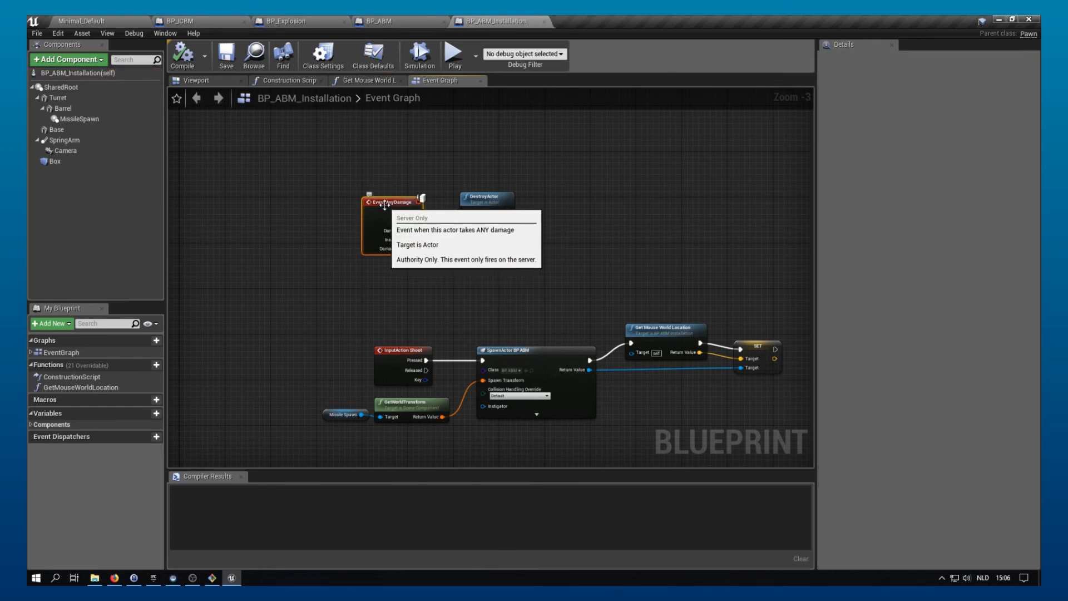